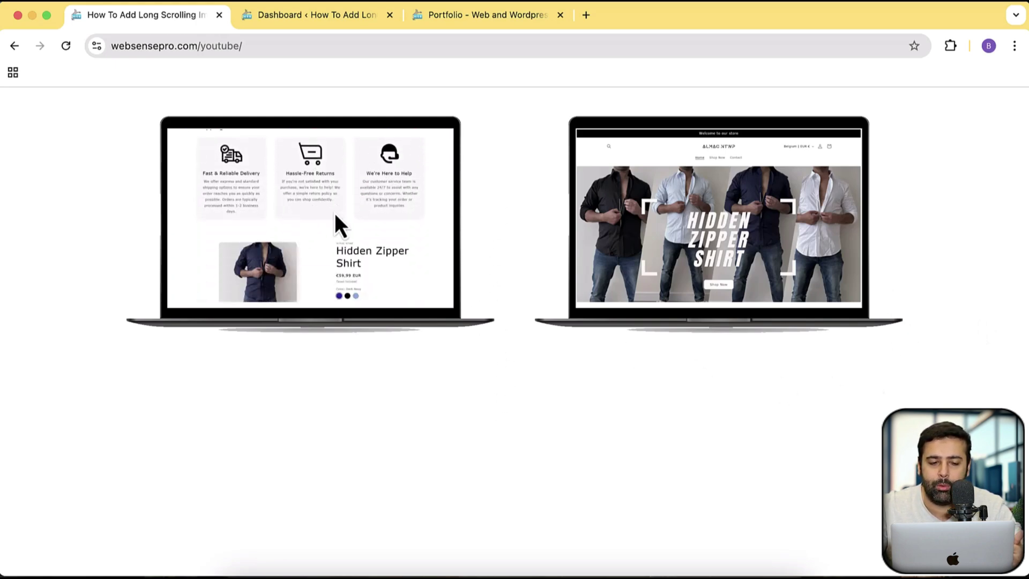
# Step: Examine the scrolling website previews on the portfolio page and return to the laptop mockup demo page
pyautogui.click(485, 22)
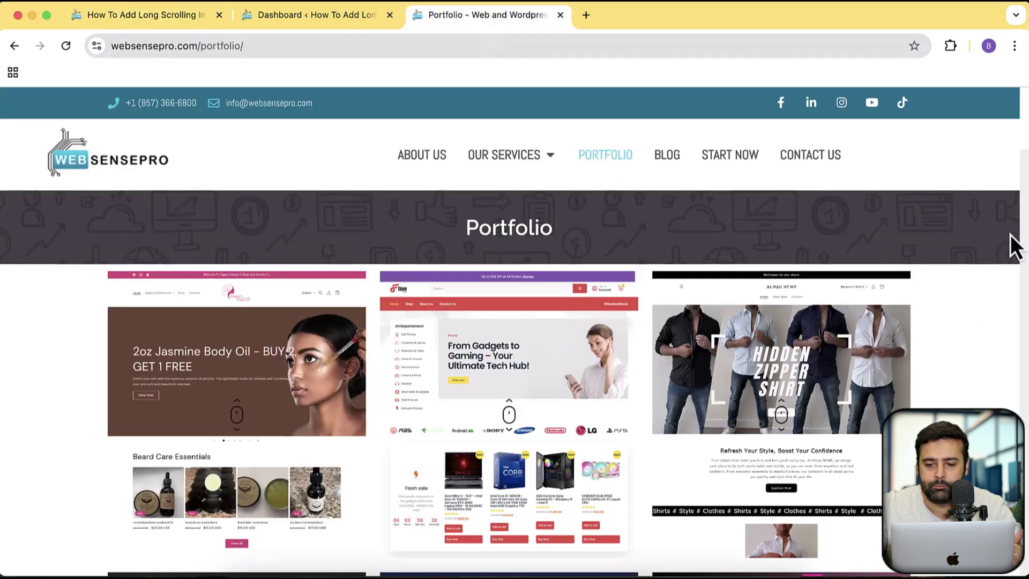
pyautogui.scroll(-5, 1014, 247)
pyautogui.scroll(4, 987, 210)
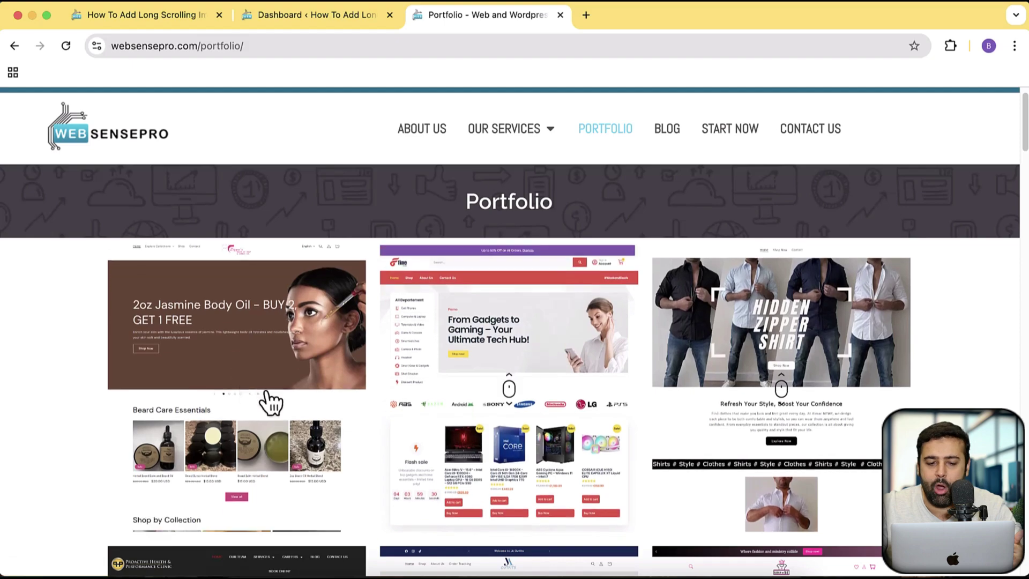
pyautogui.scroll(-8, 955, 252)
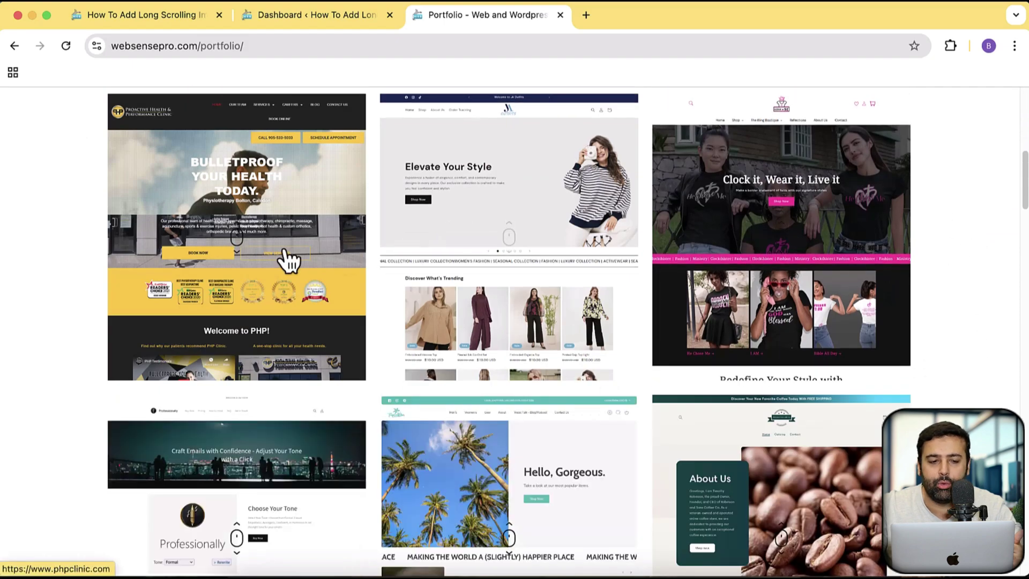
pyautogui.click(163, 25)
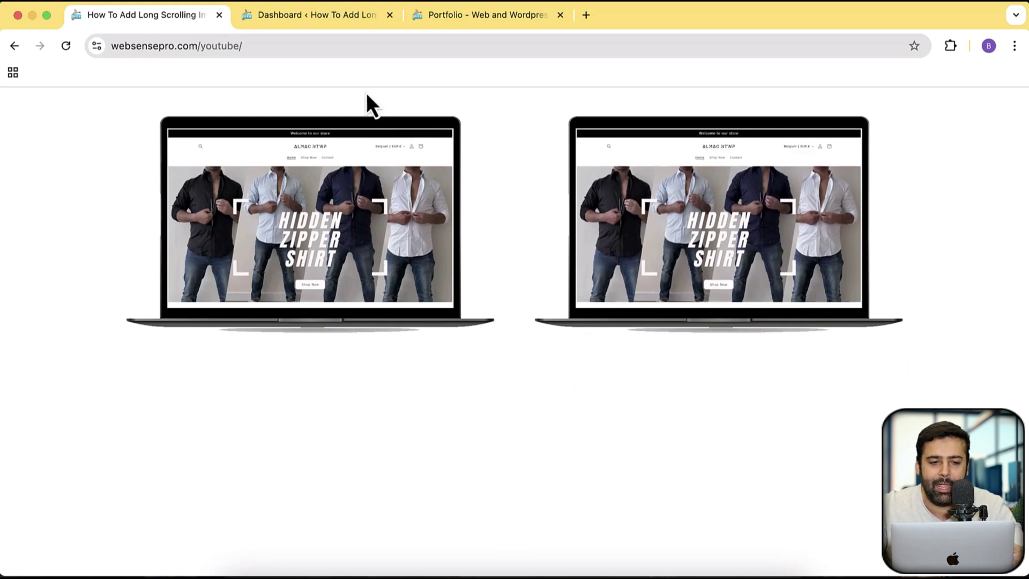
# Step: From the WordPress dashboard, create a new page titled "Long Scrolling Image" and publish it
pyautogui.click(328, 24)
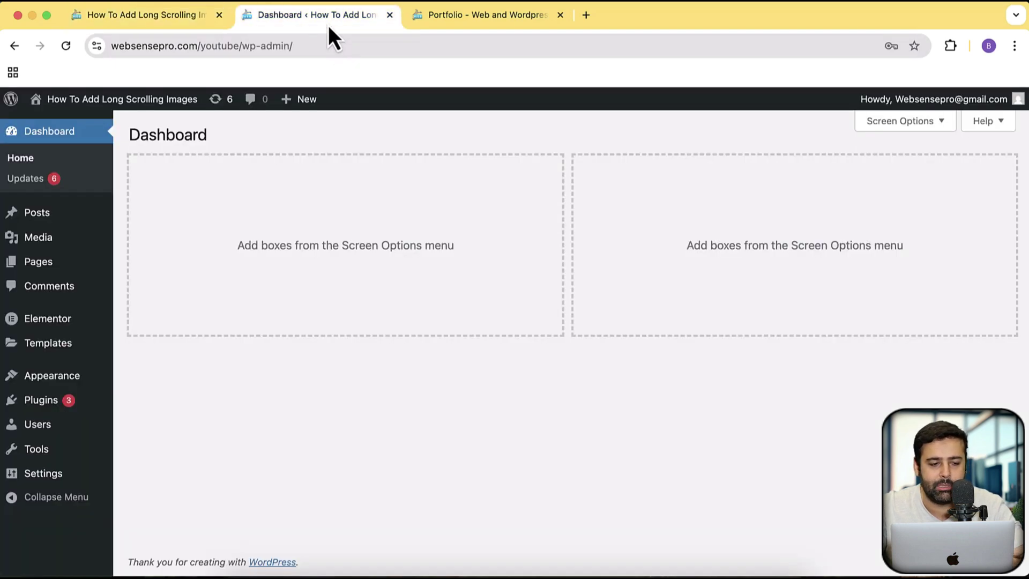
pyautogui.moveTo(47, 262)
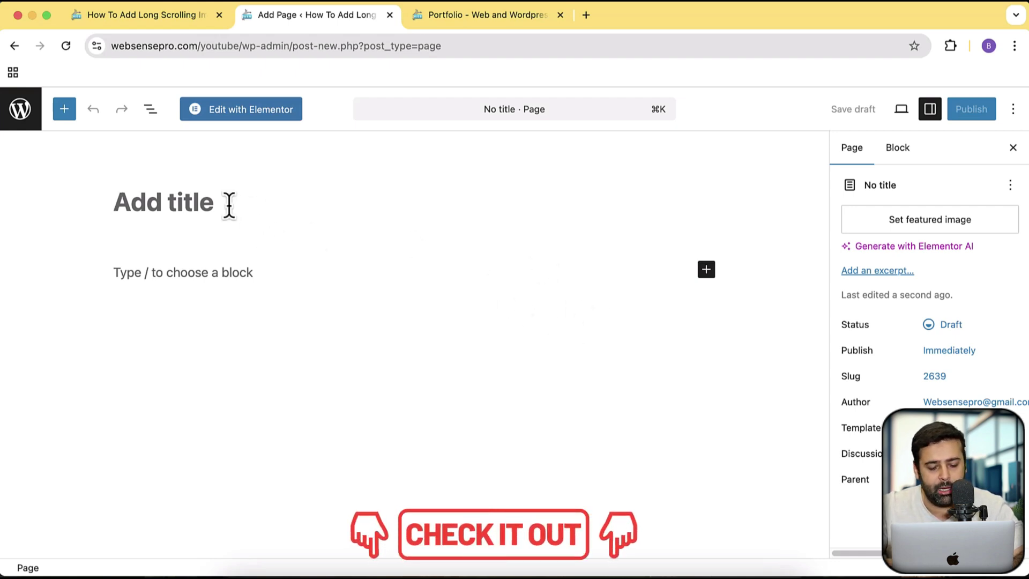
pyautogui.write('Long')
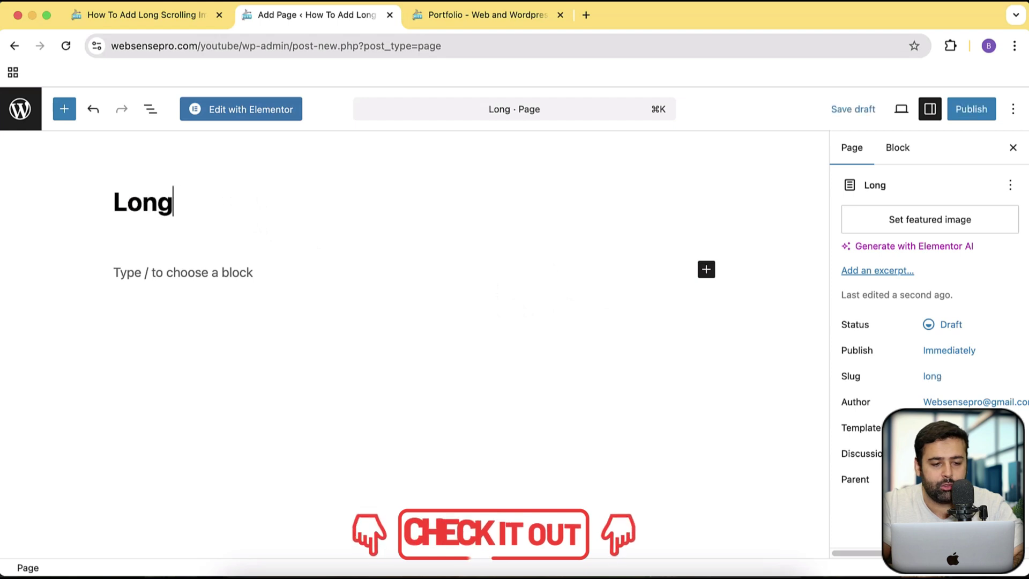
pyautogui.write(' Scrollin')
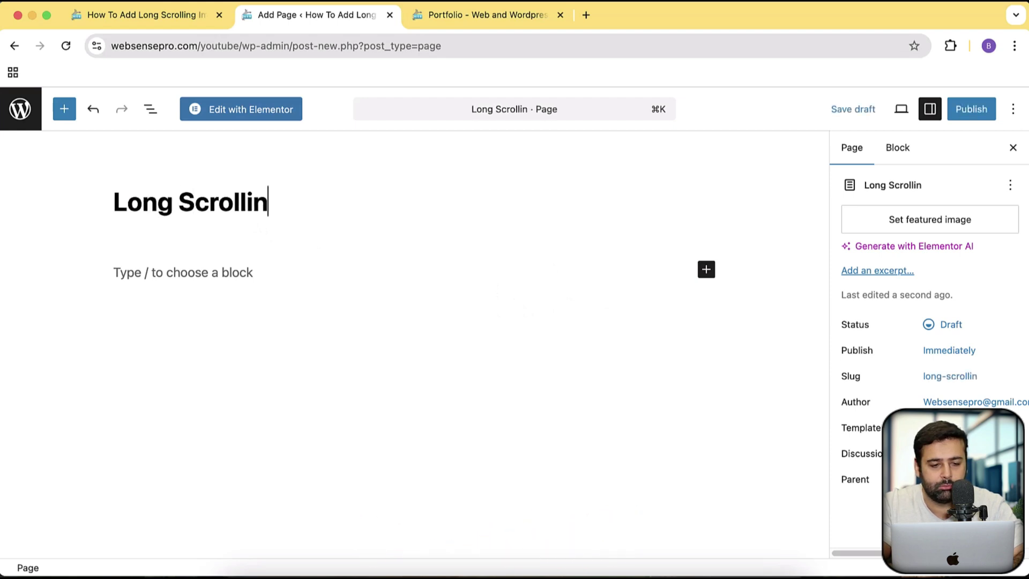
pyautogui.write('g Image')
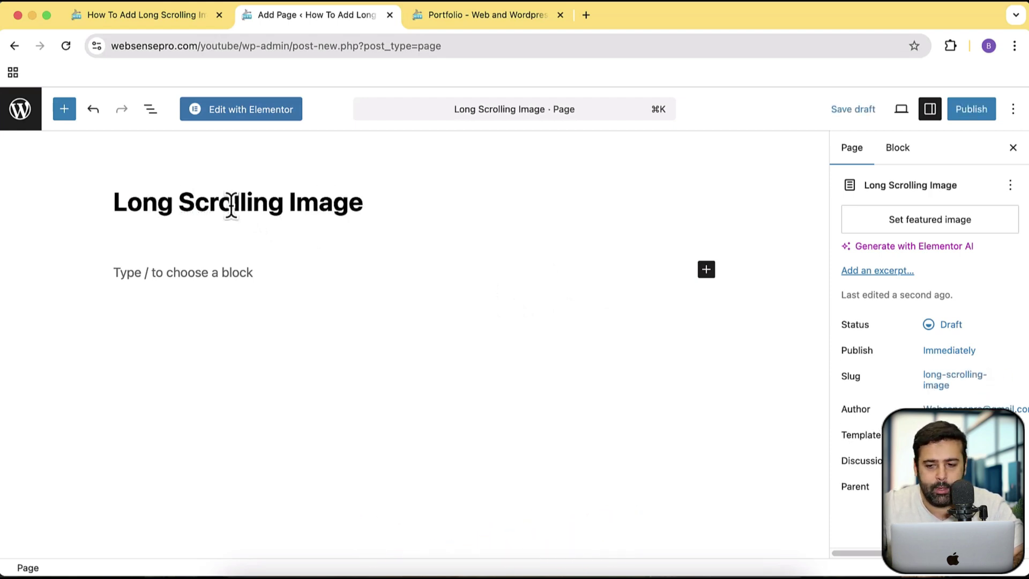
pyautogui.click(967, 111)
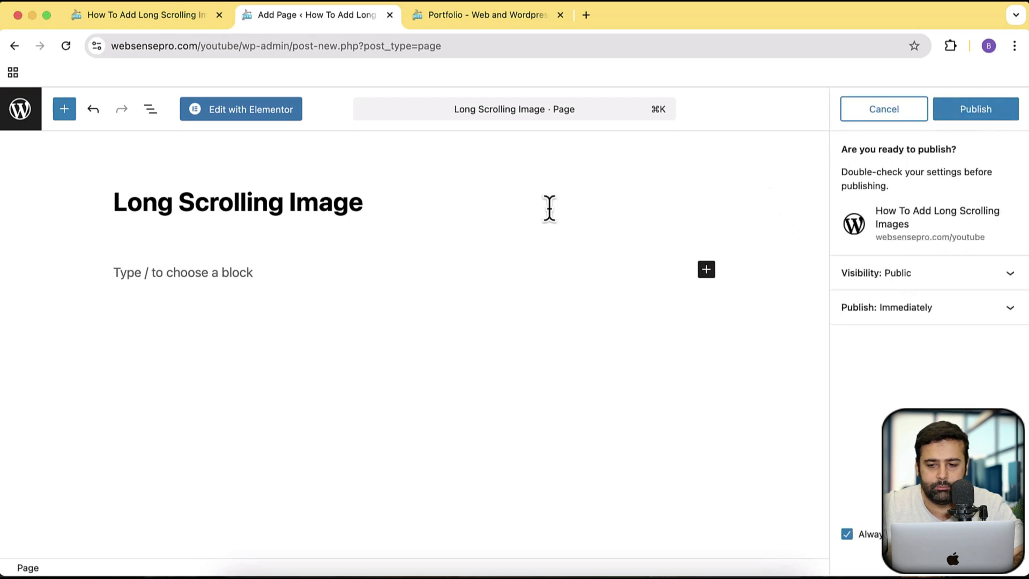
pyautogui.click(966, 120)
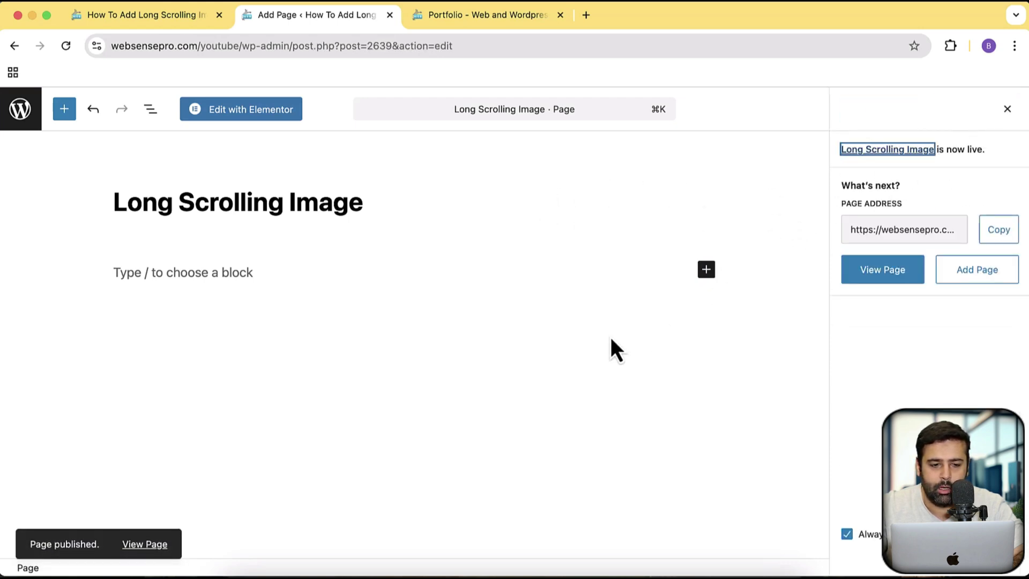
# Step: Open the page in Elementor, set its page layout to Elementor Canvas and publish the change
pyautogui.click(234, 119)
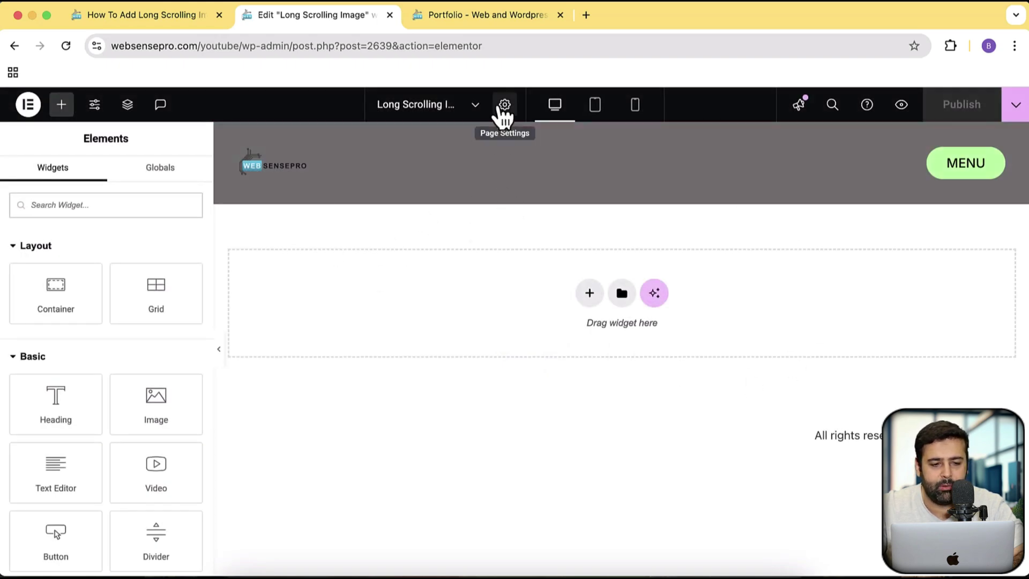
pyautogui.click(504, 106)
pyautogui.scroll(-3, 105, 266)
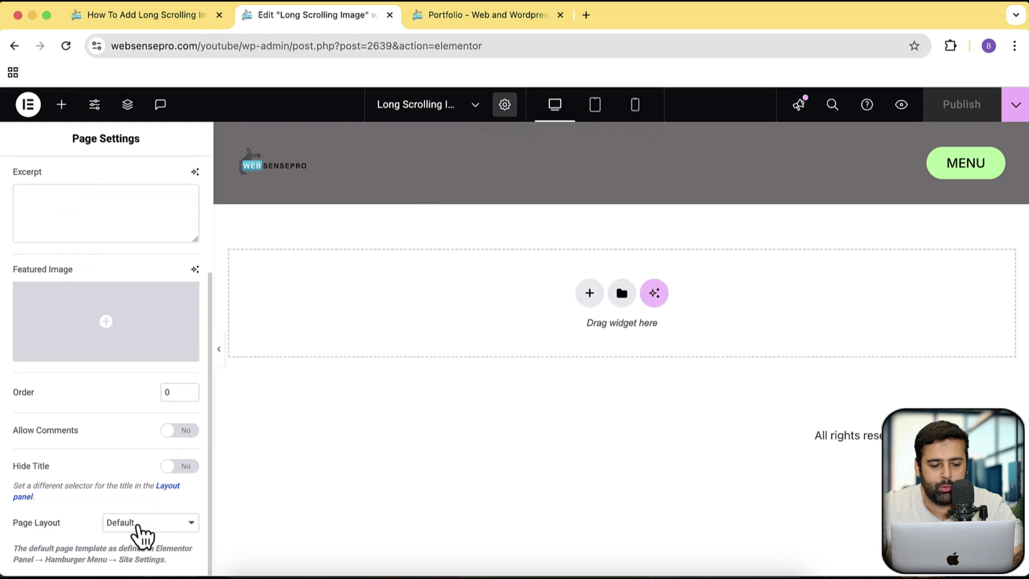
pyautogui.click(161, 527)
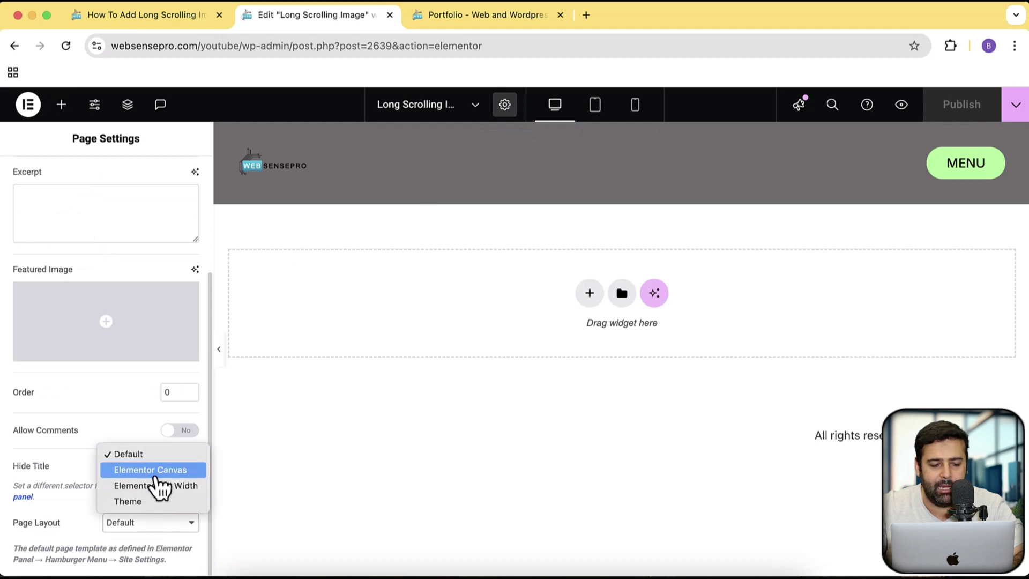
pyautogui.click(155, 472)
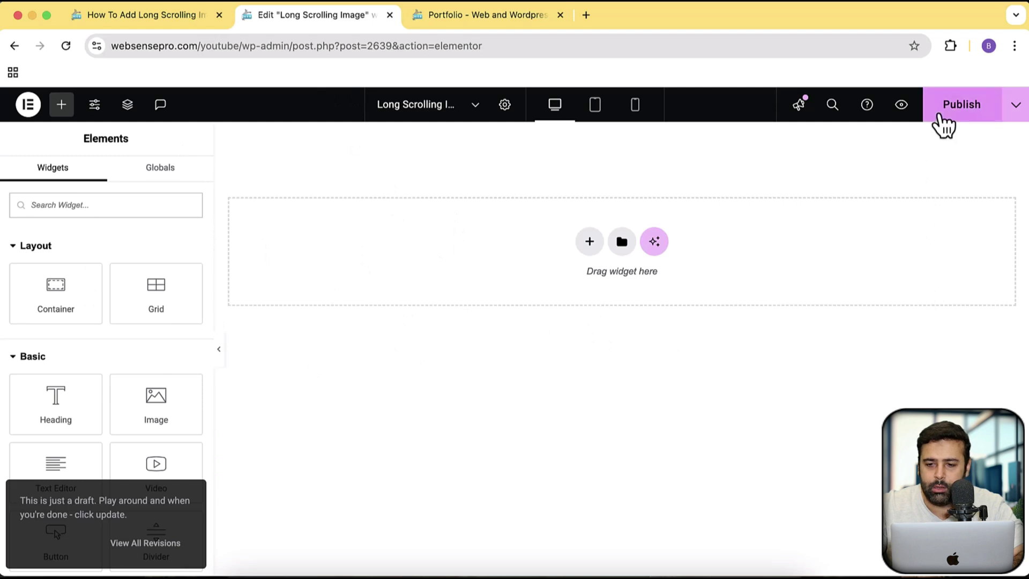
pyautogui.click(938, 115)
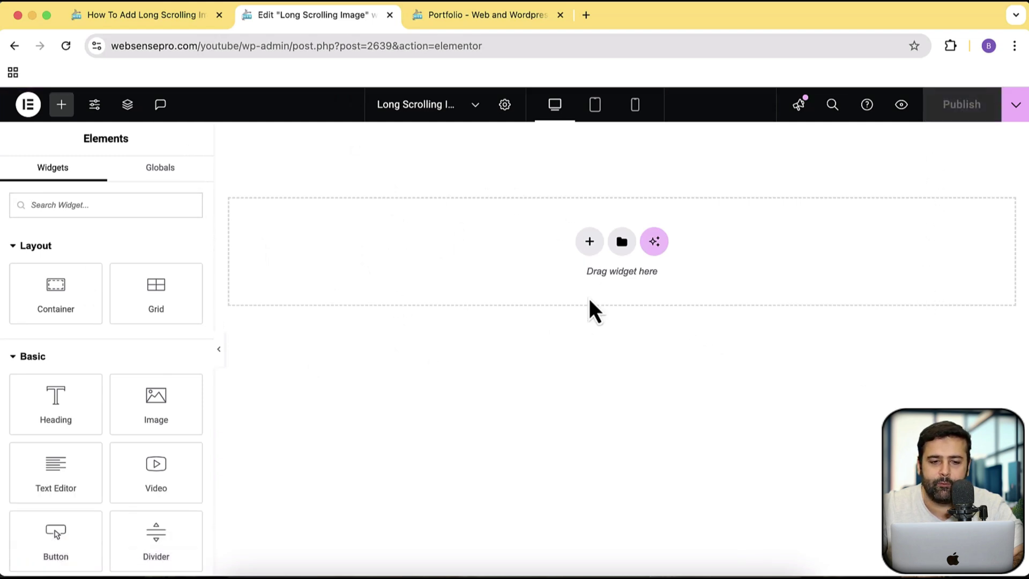
# Step: Add a flexbox section with two equal columns and nest a container inside its left column
pyautogui.click(589, 242)
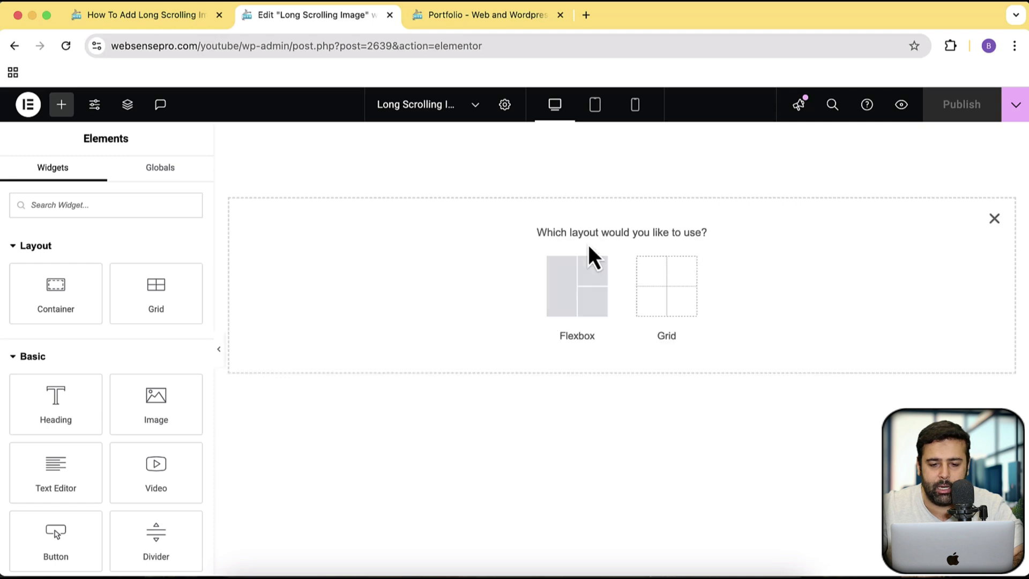
pyautogui.click(583, 306)
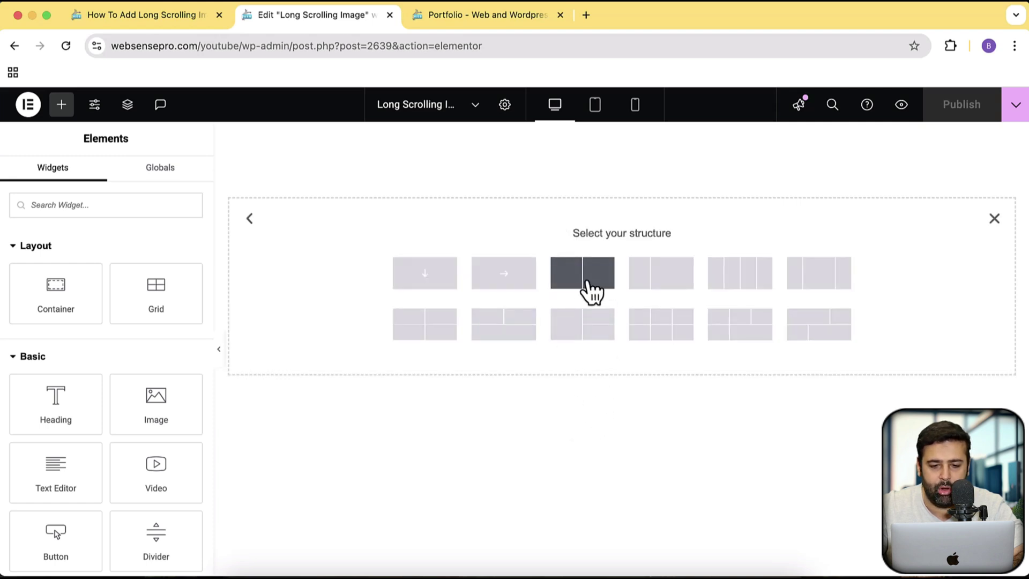
pyautogui.click(589, 290)
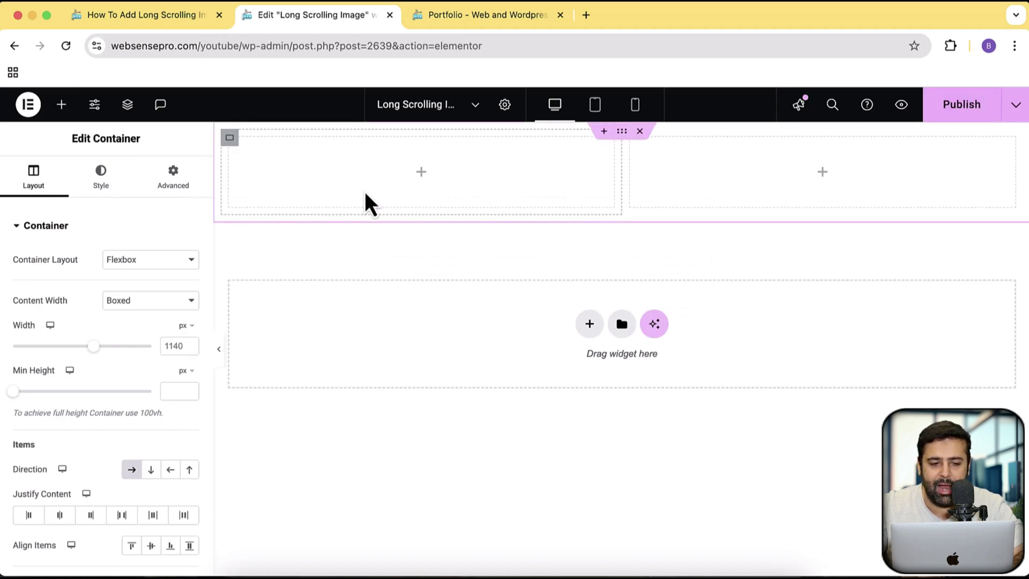
pyautogui.click(422, 179)
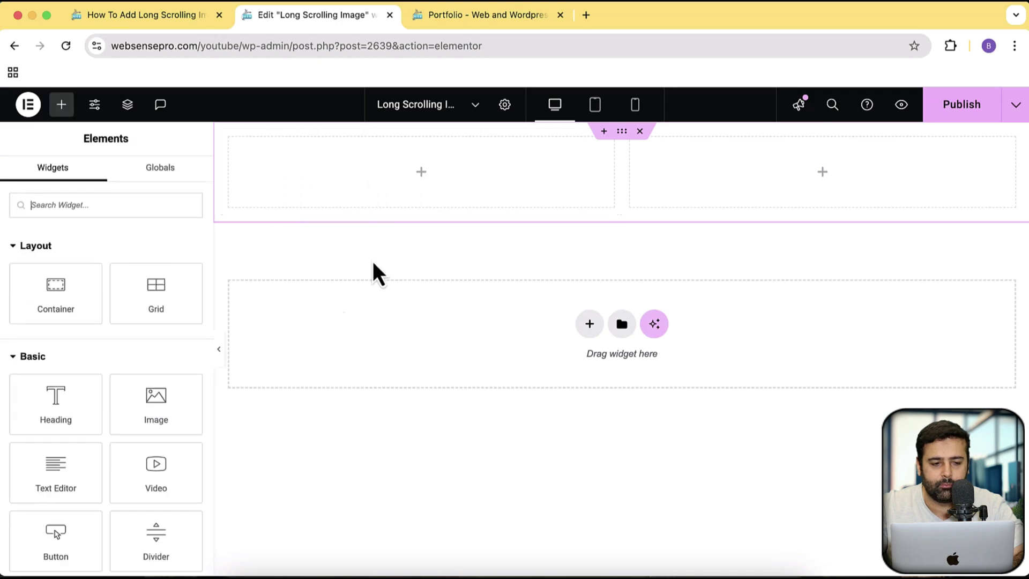
pyautogui.moveTo(55, 314); pyautogui.dragTo(384, 225)
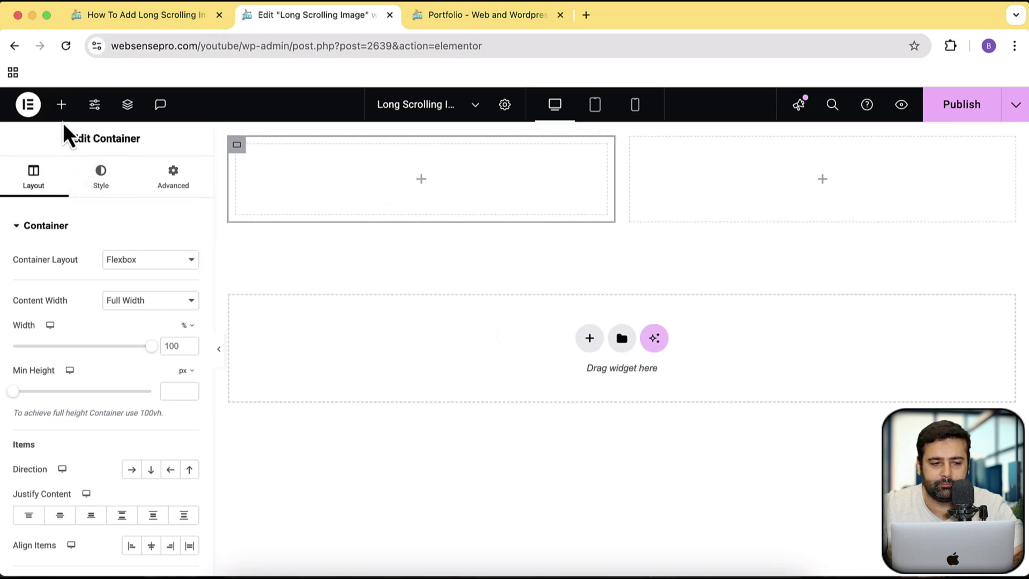
# Step: Add an Image widget to the nested container and insert laptop-mockup-1.png from the media library
pyautogui.click(61, 105)
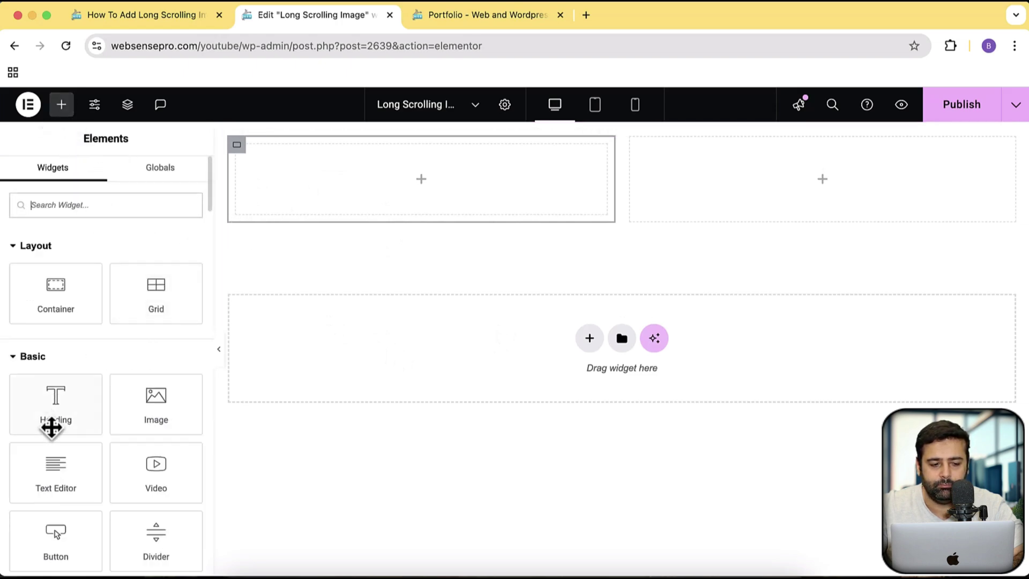
pyautogui.moveTo(188, 418); pyautogui.dragTo(375, 215)
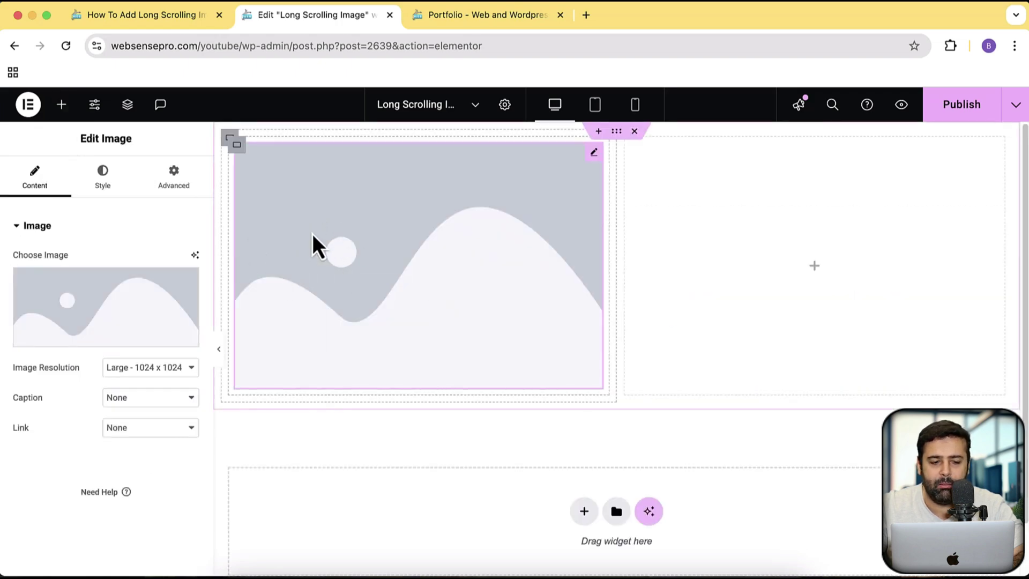
pyautogui.moveTo(184, 300)
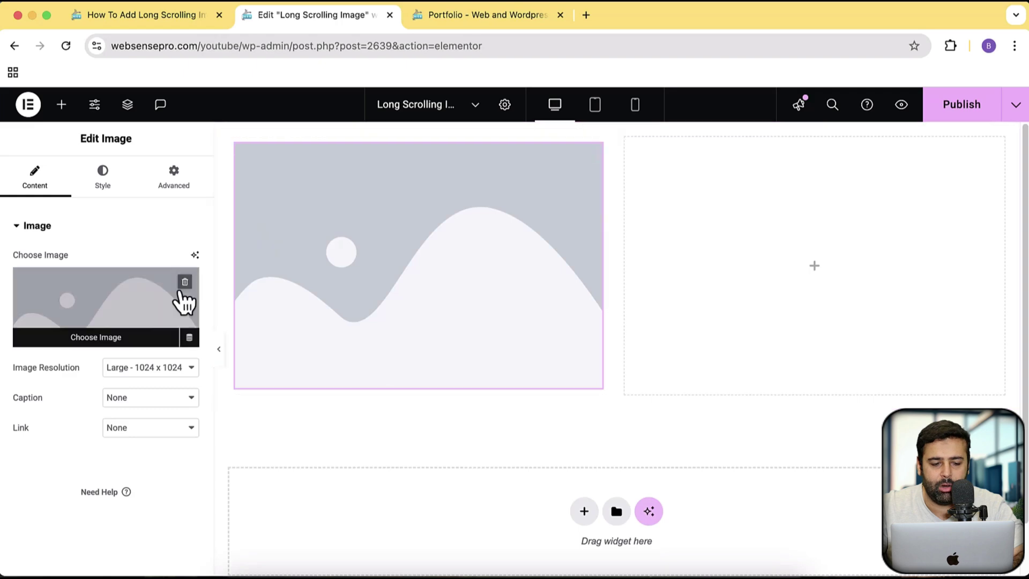
pyautogui.click(121, 305)
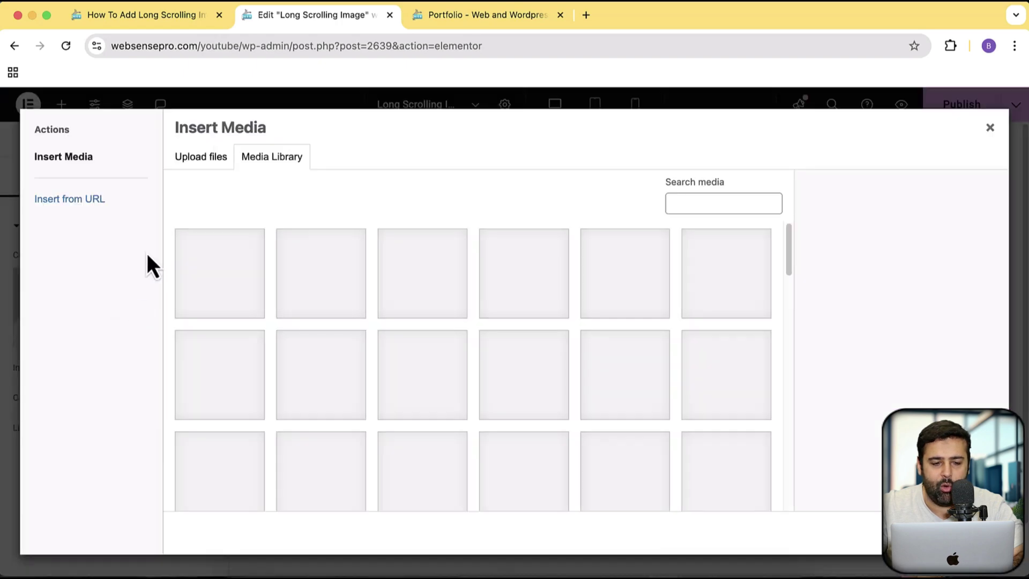
pyautogui.click(313, 303)
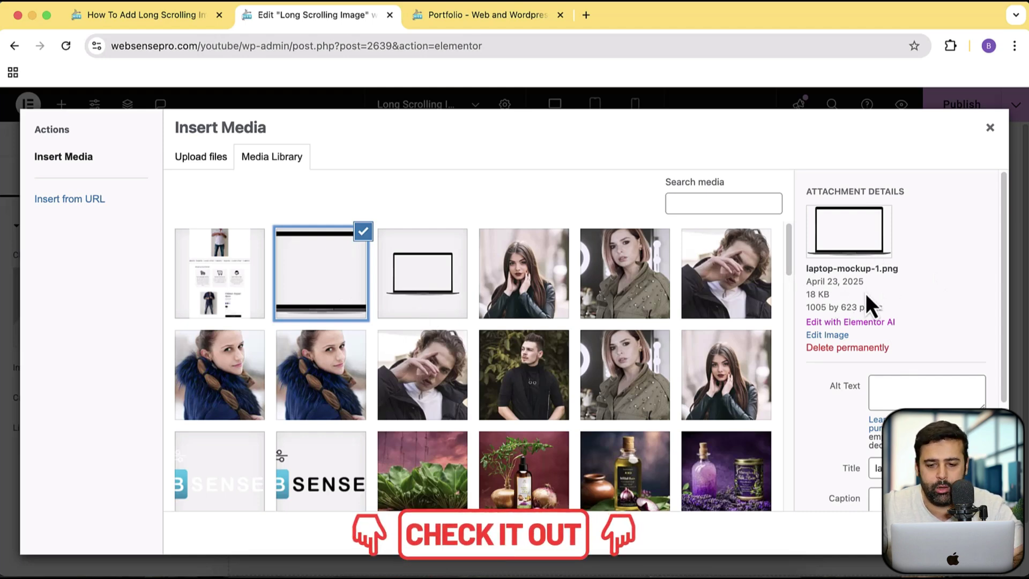
pyautogui.click(959, 532)
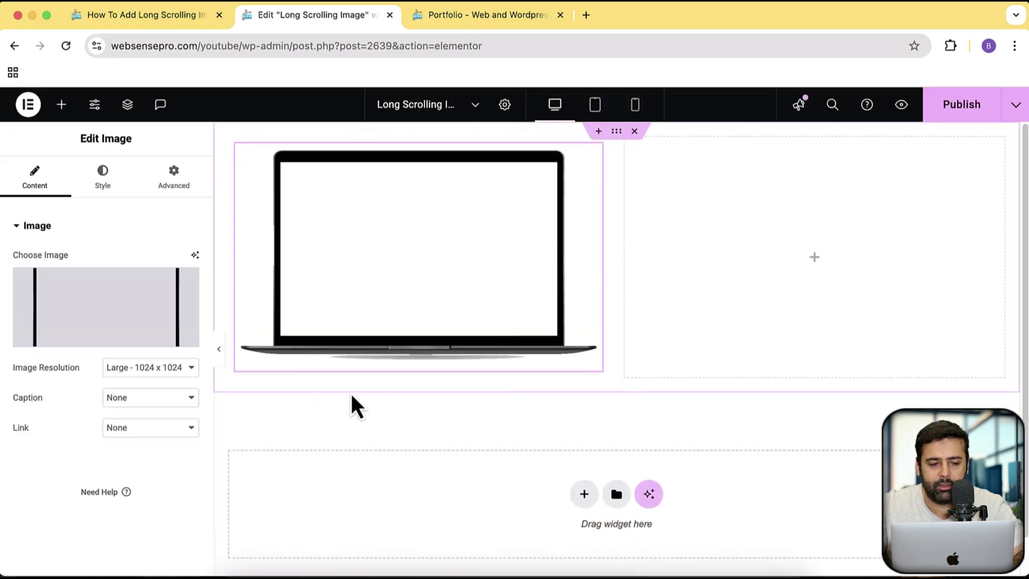
# Step: Set the laptop mockup image's width to 100%
pyautogui.click(108, 194)
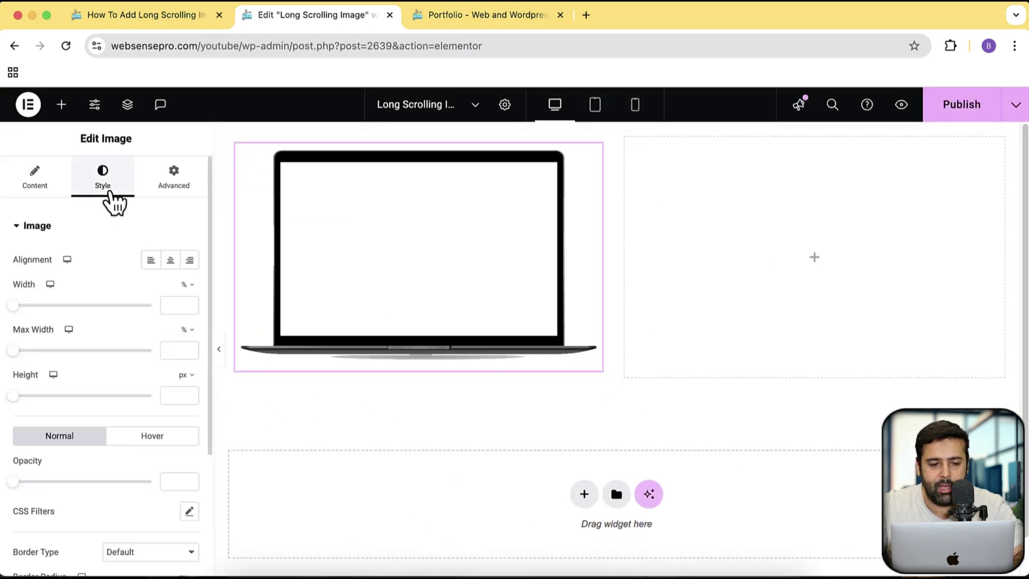
pyautogui.click(169, 306)
pyautogui.write('100')
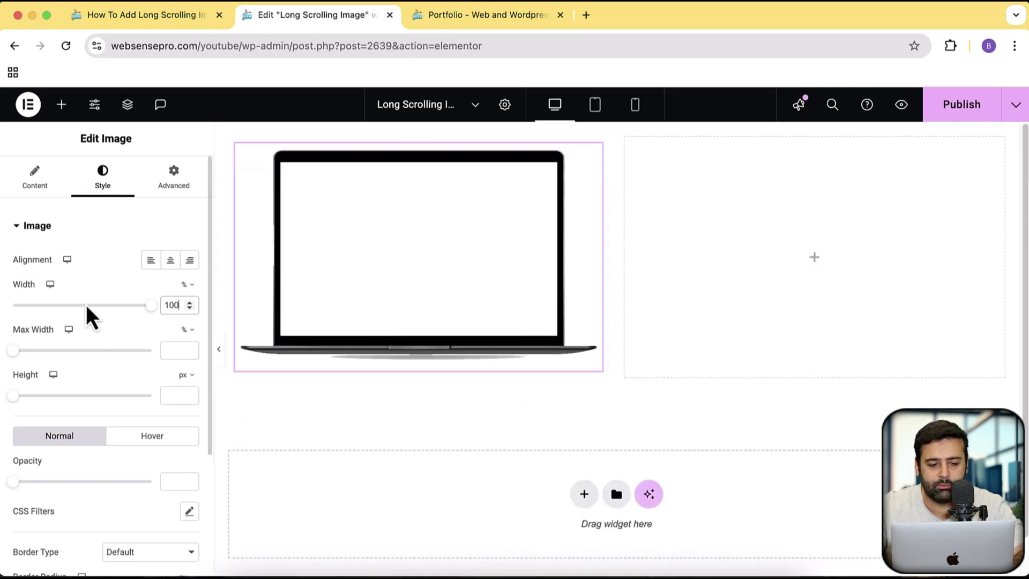
pyautogui.scroll(-3, 87, 311)
pyautogui.scroll(3, 91, 322)
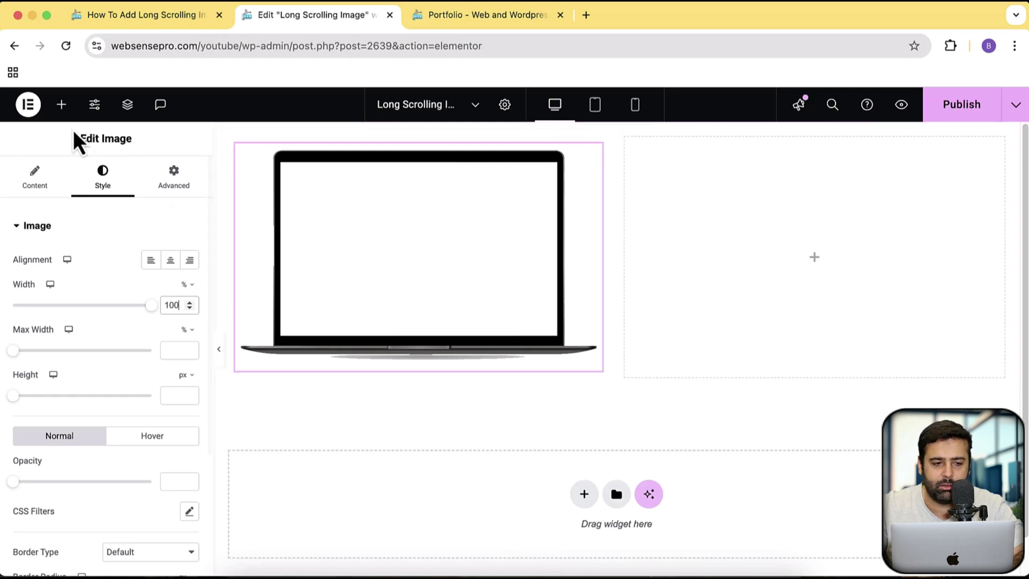
# Step: Add another container directly beneath the laptop mockup image, inside the same nested container
pyautogui.click(61, 104)
pyautogui.moveTo(53, 300); pyautogui.dragTo(435, 364)
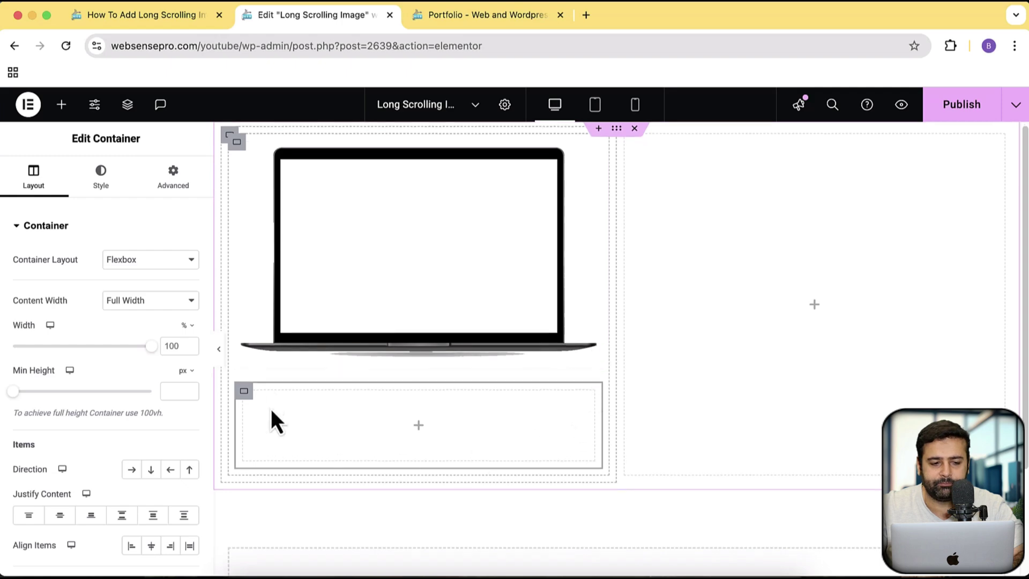
pyautogui.scroll(-2, 81, 285)
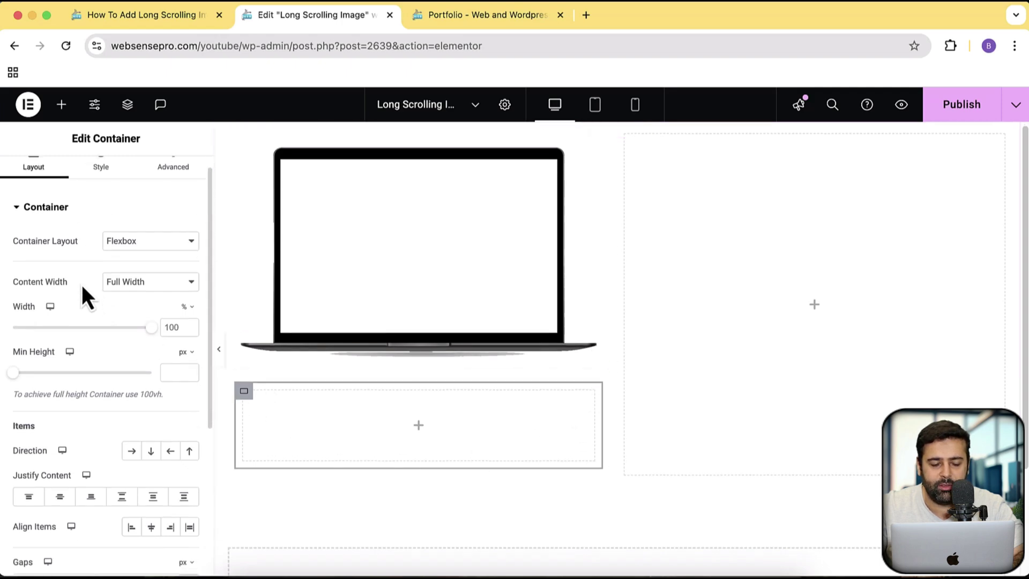
pyautogui.scroll(2, 95, 332)
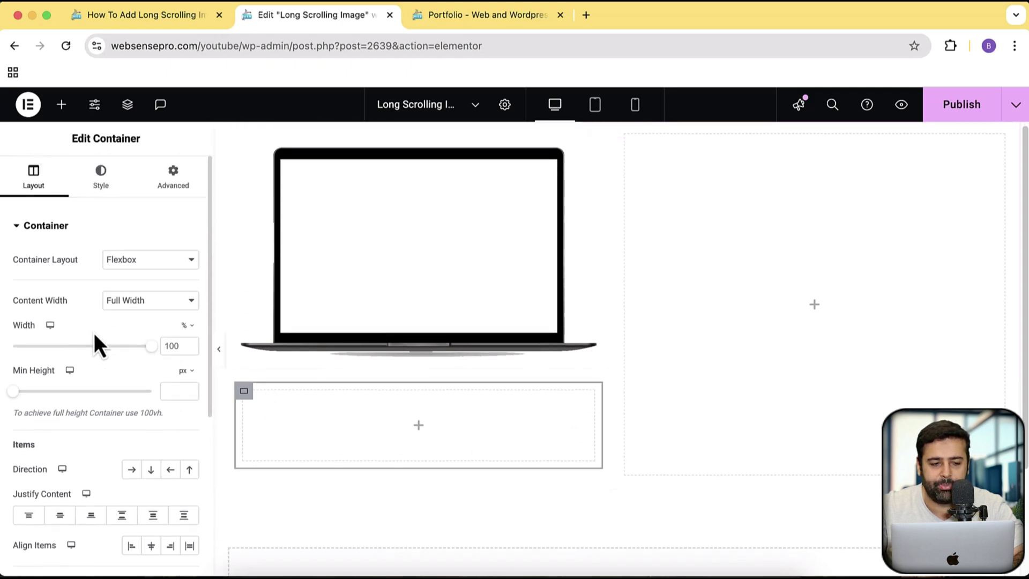
# Step: Give the container beneath the laptop mockup a classic background and select almac-long-image-scaled.png in the media library for it
pyautogui.click(101, 199)
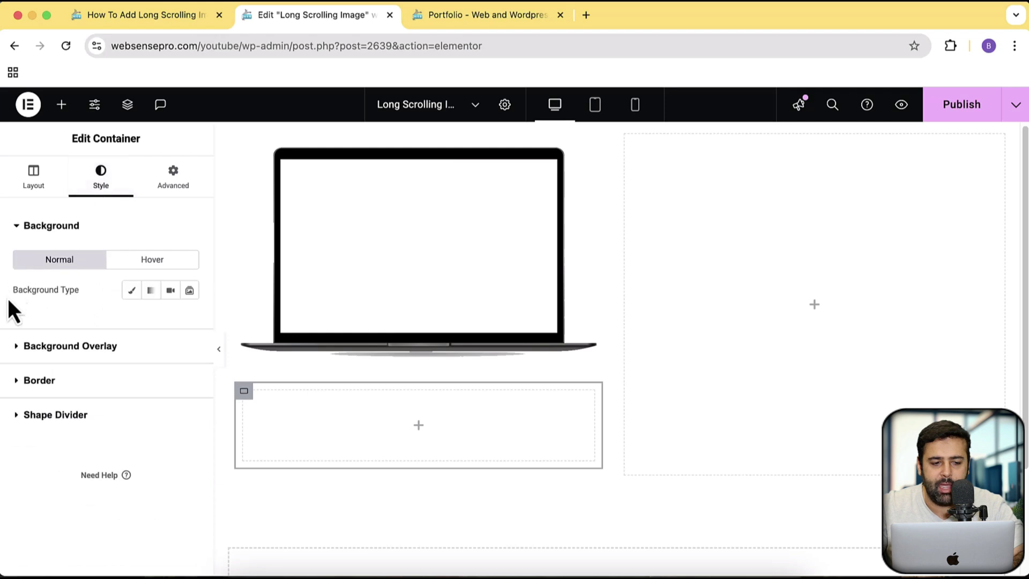
pyautogui.click(131, 297)
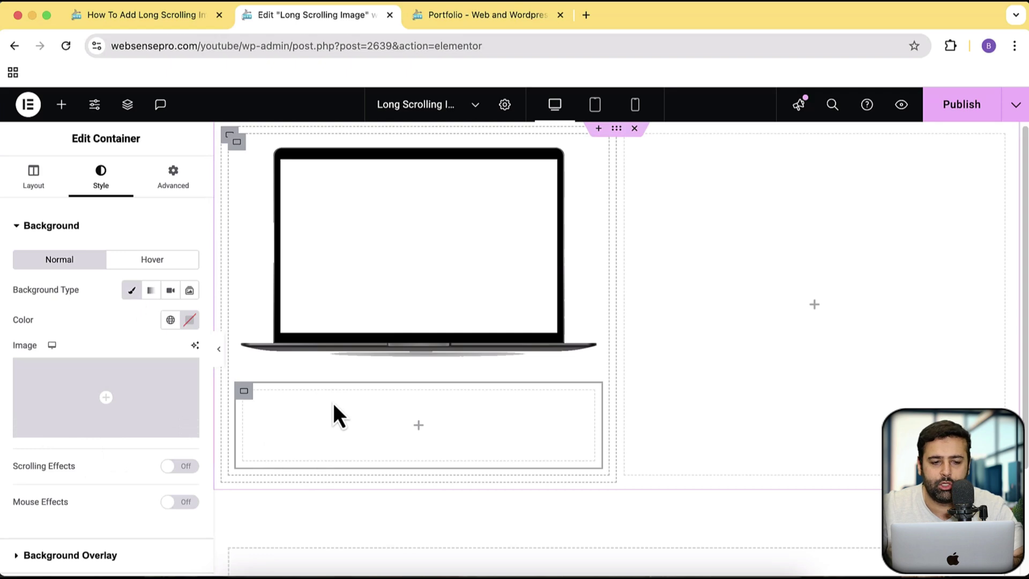
pyautogui.click(155, 45)
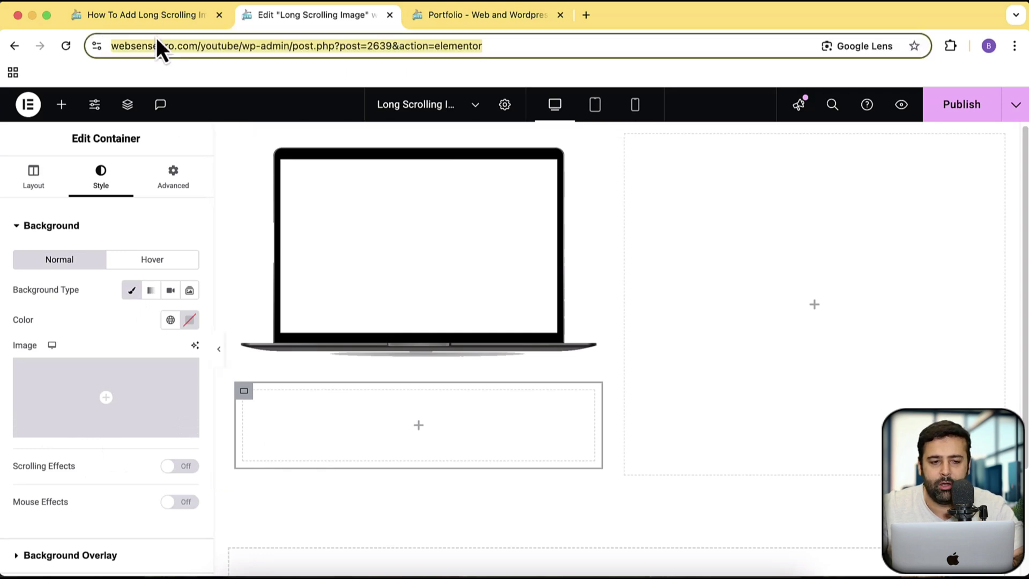
pyautogui.click(142, 14)
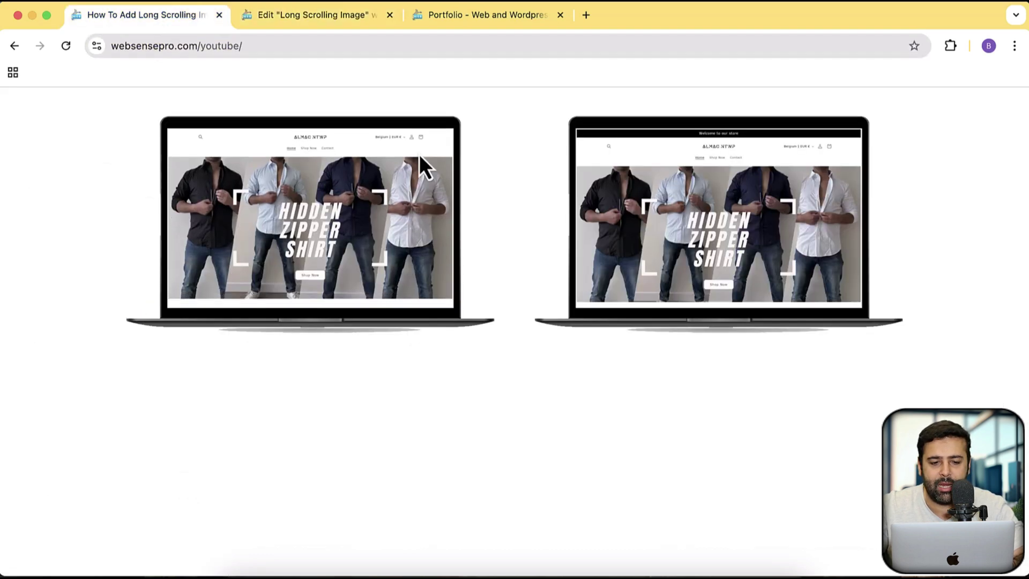
pyautogui.click(317, 24)
pyautogui.click(115, 413)
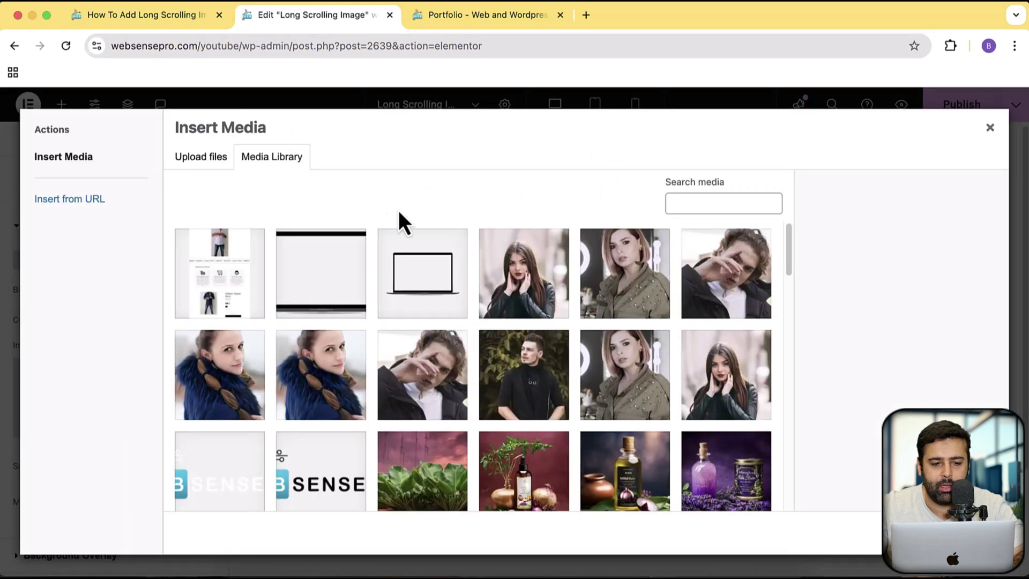
pyautogui.click(254, 300)
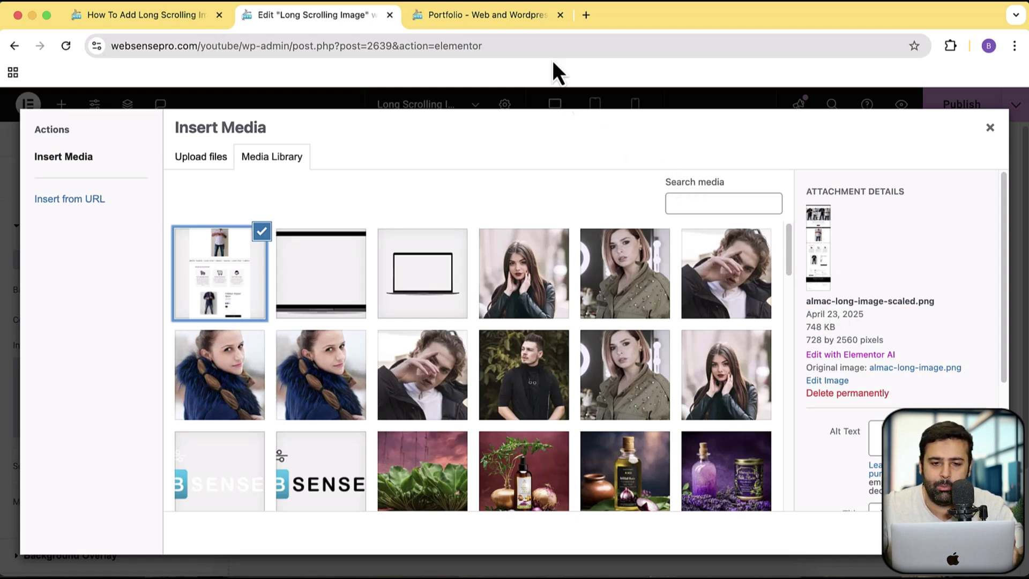
# Step: Search Google in a new tab for "full page screenshot chrome extension" and open GoFullPage's Chrome Web Store page
pyautogui.click(581, 21)
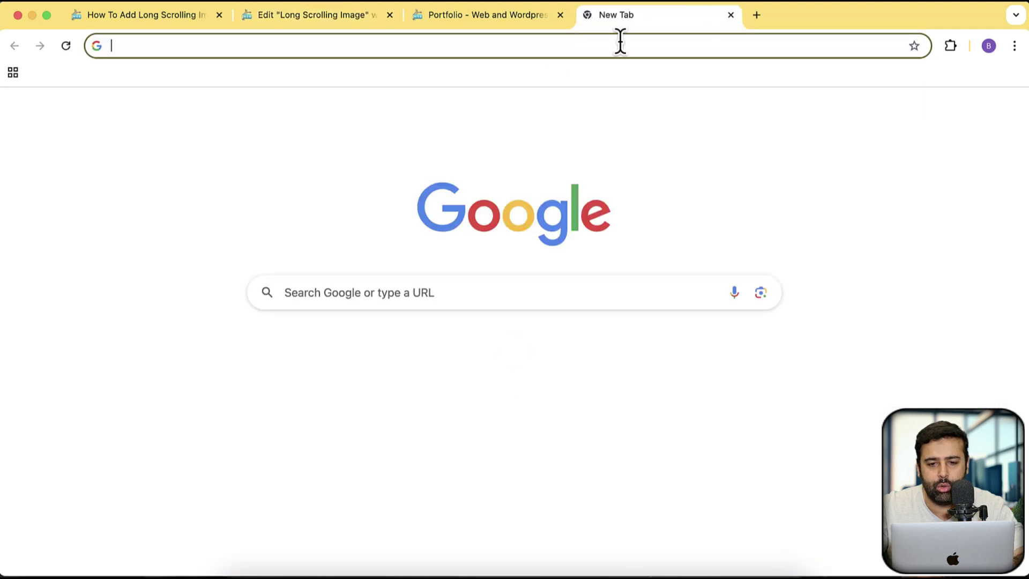
pyautogui.write('full page sc')
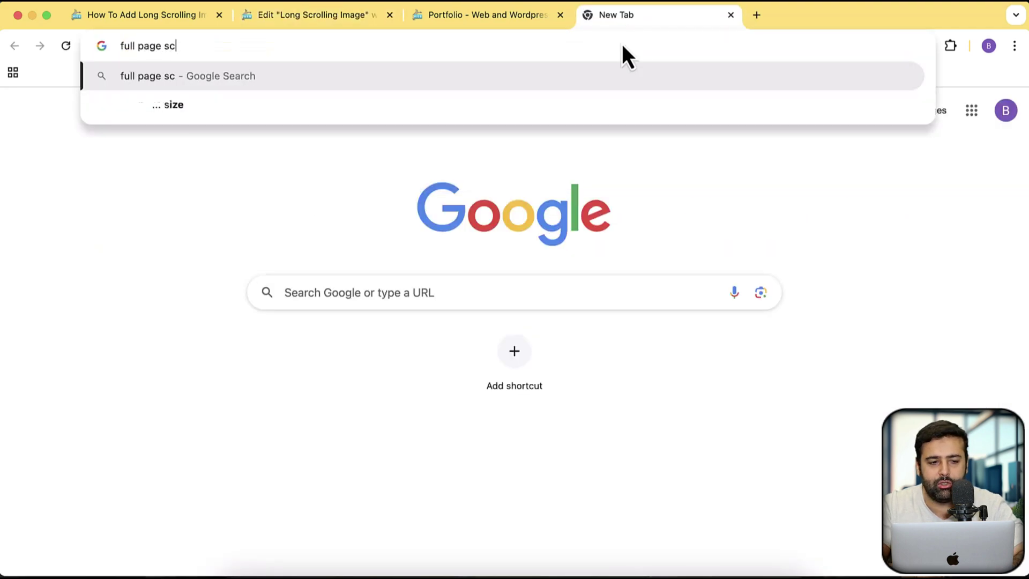
pyautogui.write('reenshot chrome ex')
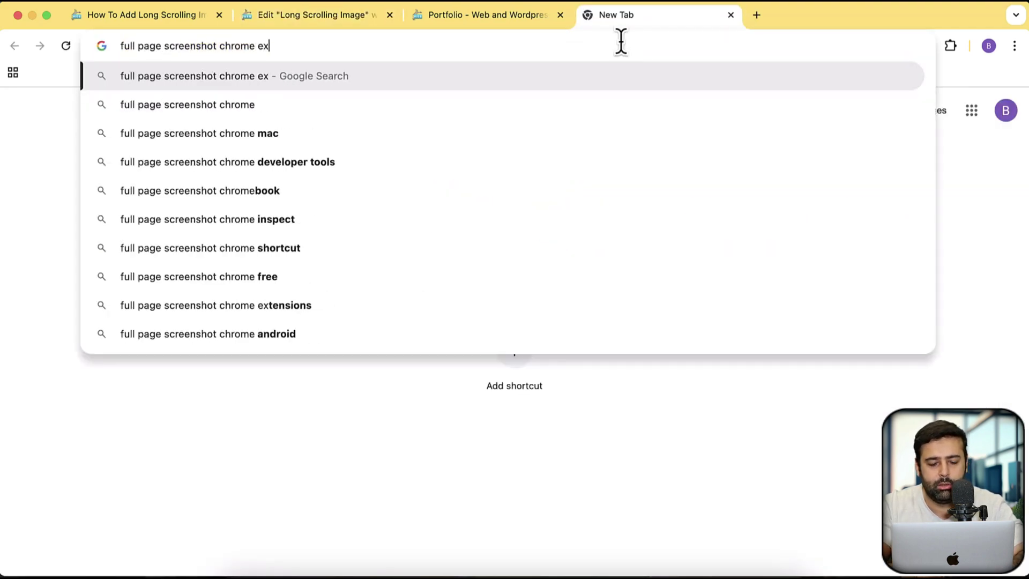
pyautogui.click(256, 105)
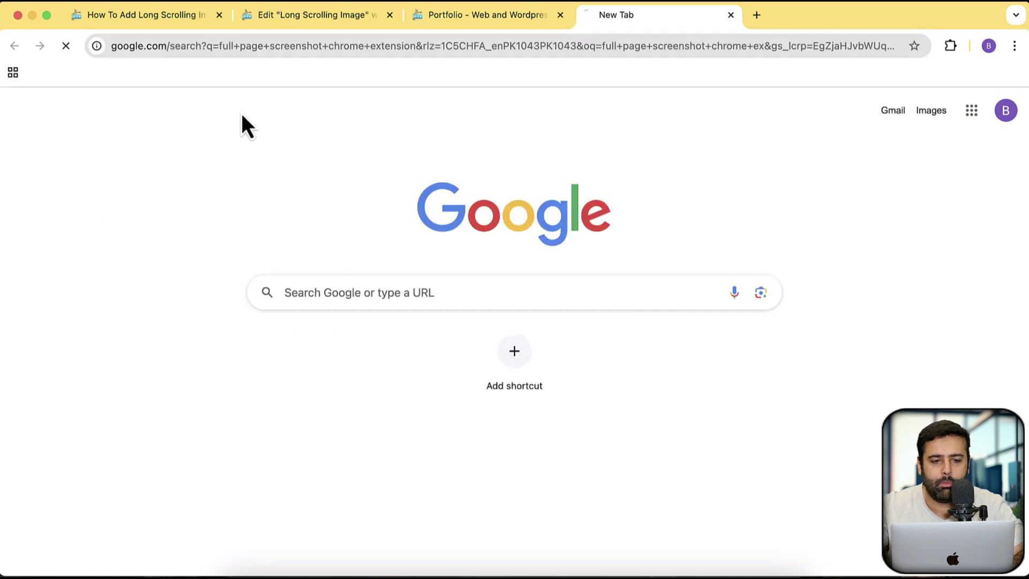
pyautogui.scroll(-5, 592, 262)
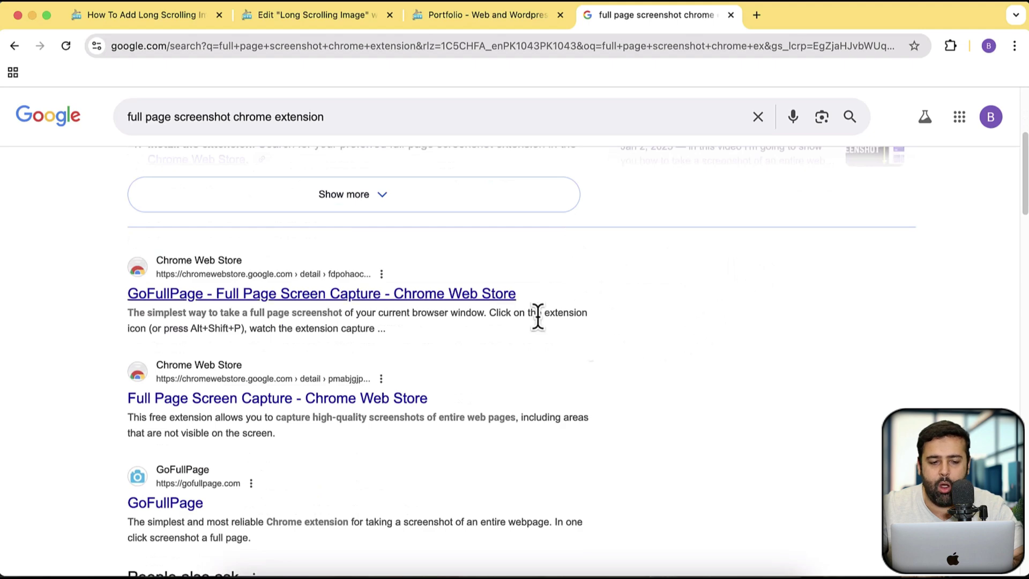
pyautogui.click(277, 295)
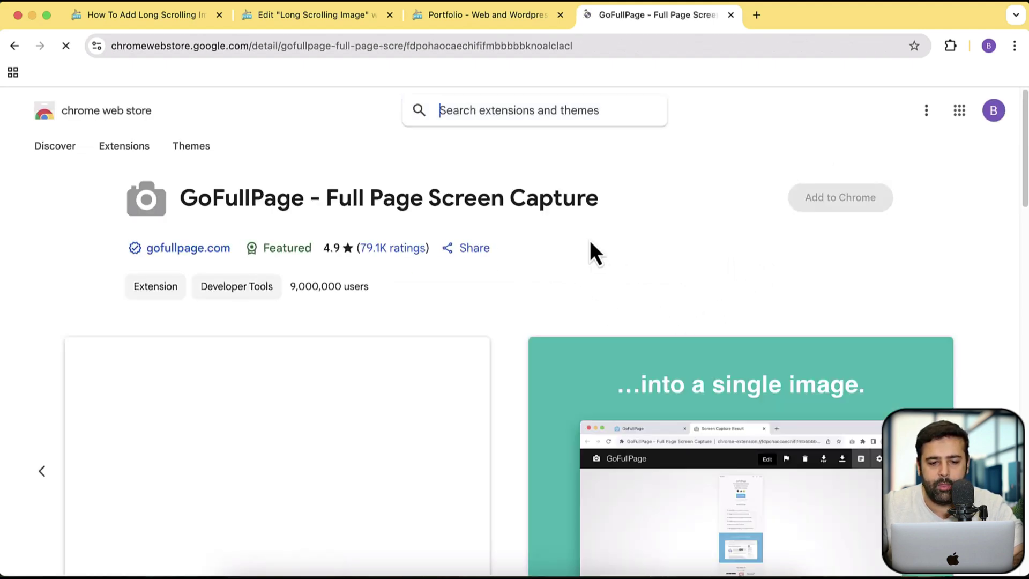
# Step: Add the GoFullPage - Full Page Screen Capture extension to Chrome
pyautogui.scroll(-6, 520, 258)
pyautogui.scroll(6, 509, 294)
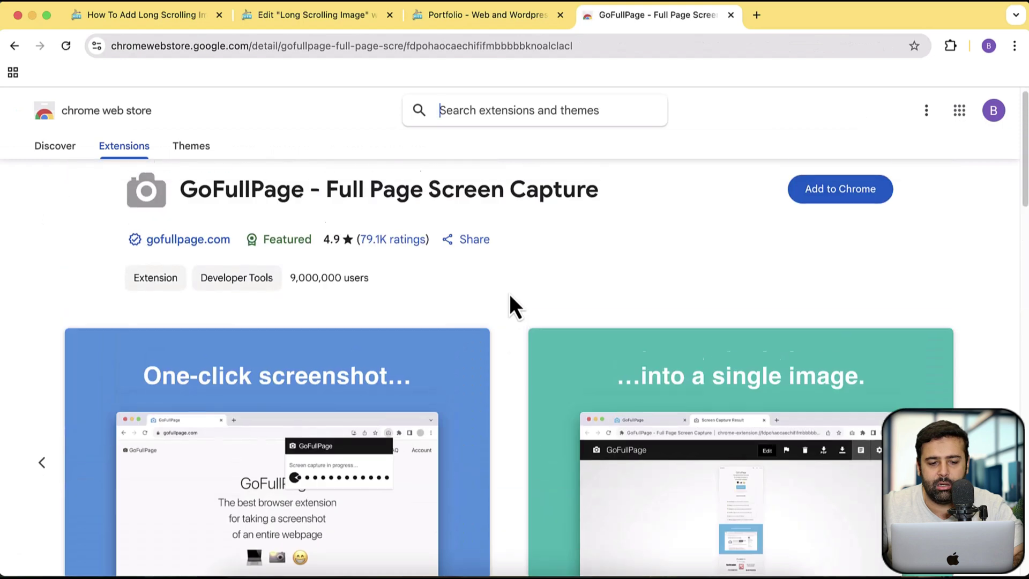
pyautogui.click(825, 207)
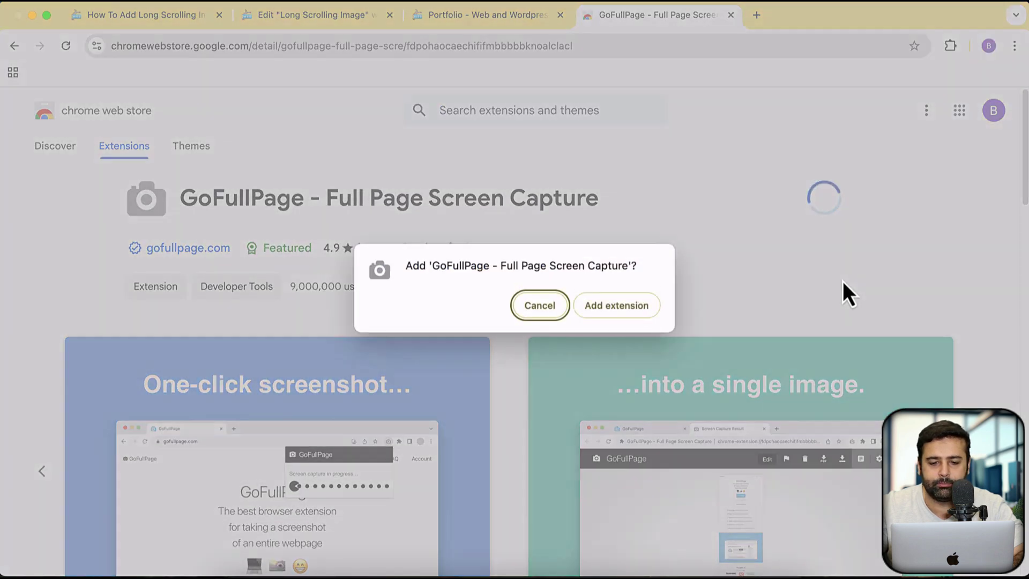
pyautogui.click(623, 311)
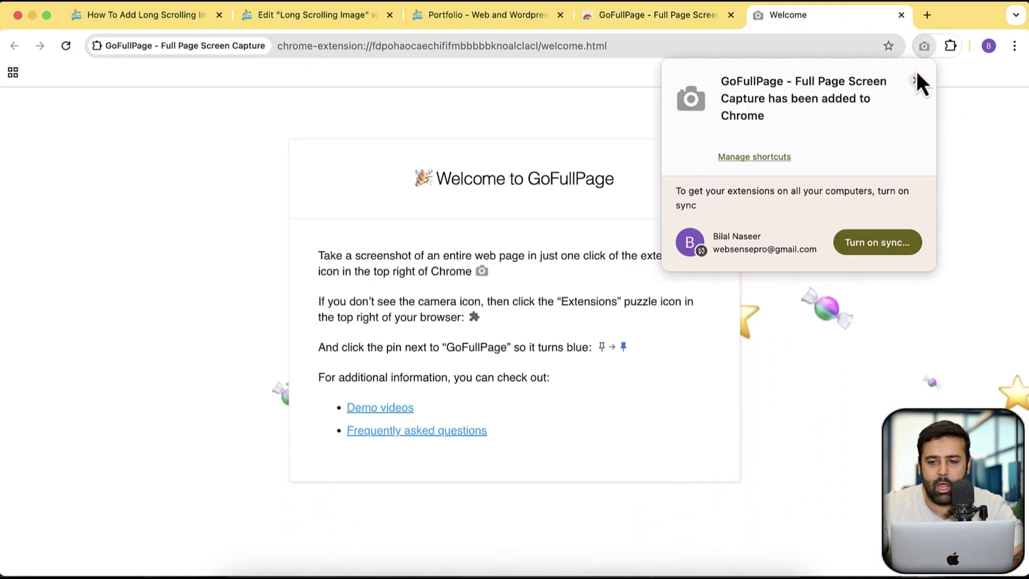
# Step: Open the websensepro.com homepage in a new browser tab
pyautogui.click(923, 20)
pyautogui.write('websn')
pyautogui.press('BackSpace')
pyautogui.write('ensepro.com')
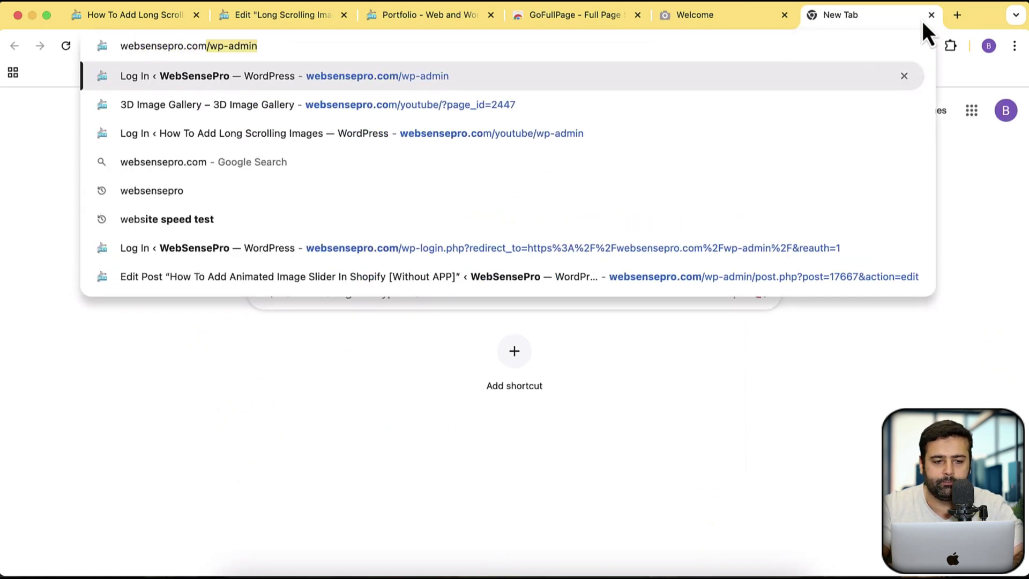
pyautogui.press('Delete')
pyautogui.press('Return')
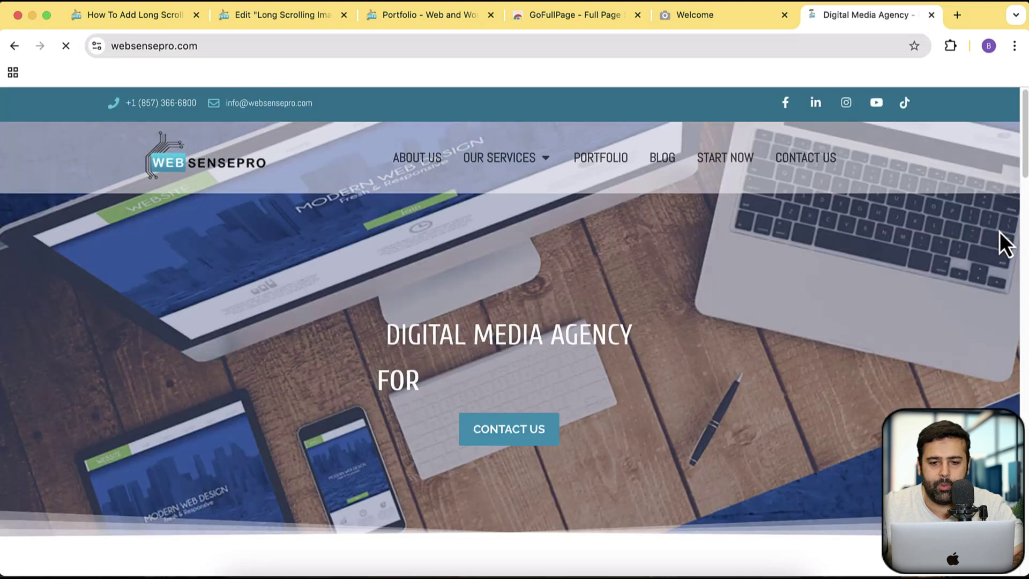
# Step: Look over the websensepro.com homepage and capture the entire page with the GoFullPage extension
pyautogui.scroll(-20, 924, 214)
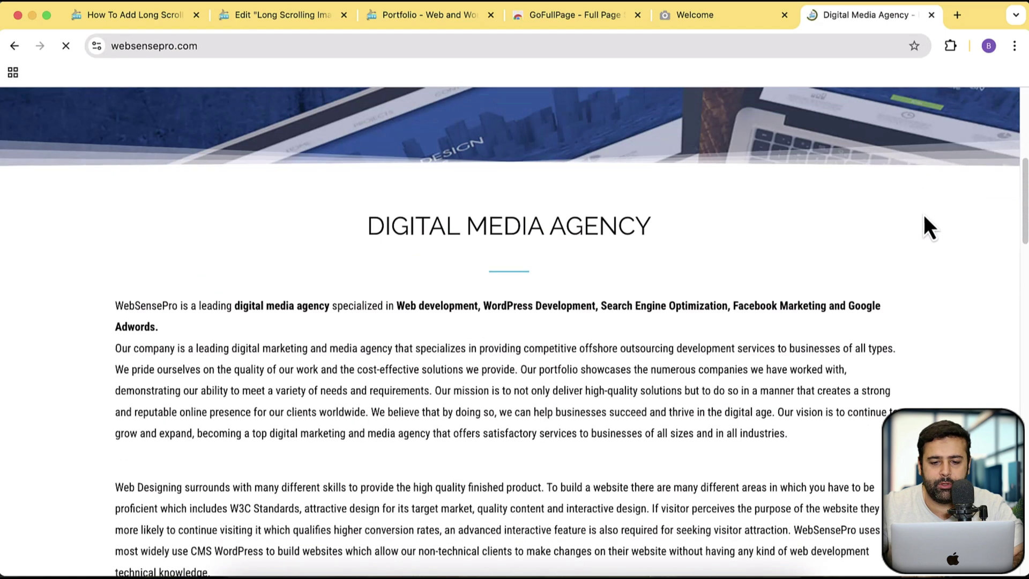
pyautogui.scroll(20, 921, 217)
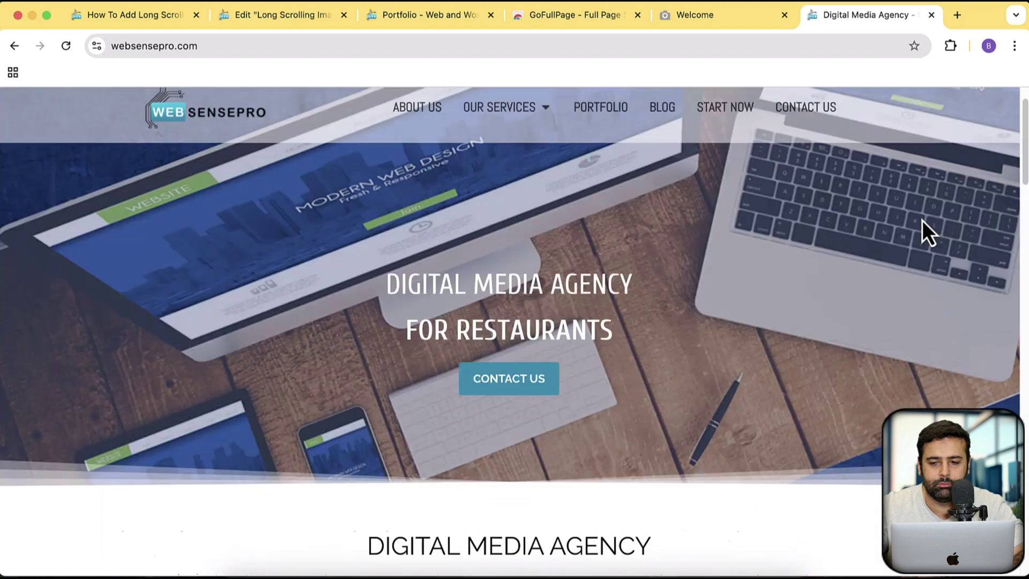
pyautogui.click(950, 47)
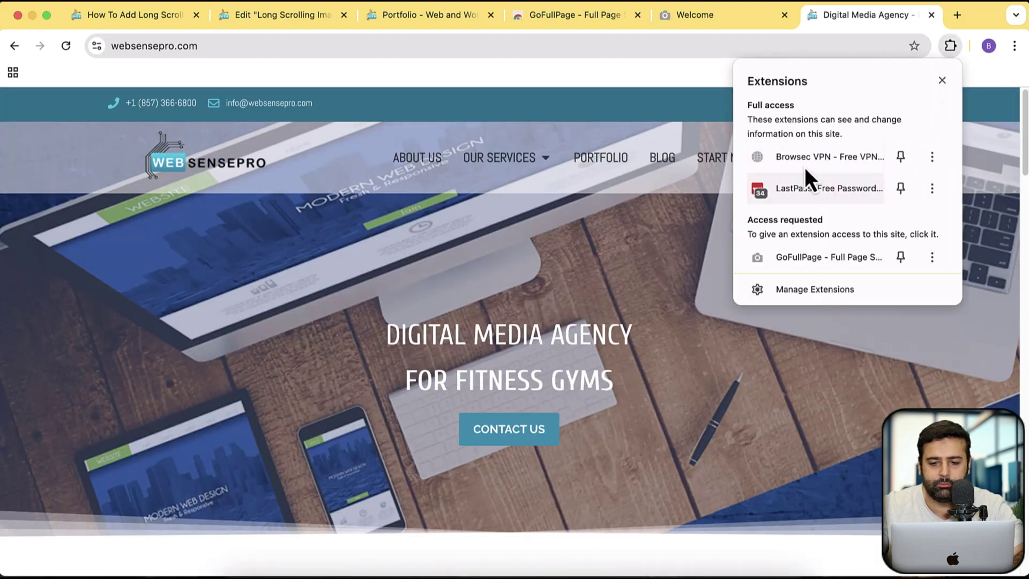
pyautogui.click(802, 263)
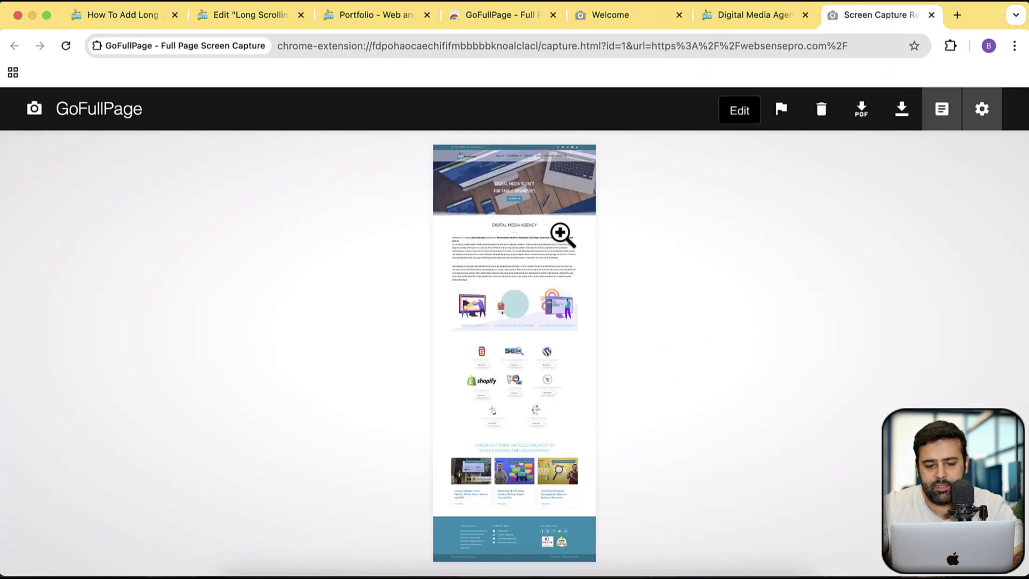
# Step: Review the captured homepage screenshot and download it as a PNG, allowing GoFullPage to manage downloads
pyautogui.click(550, 375)
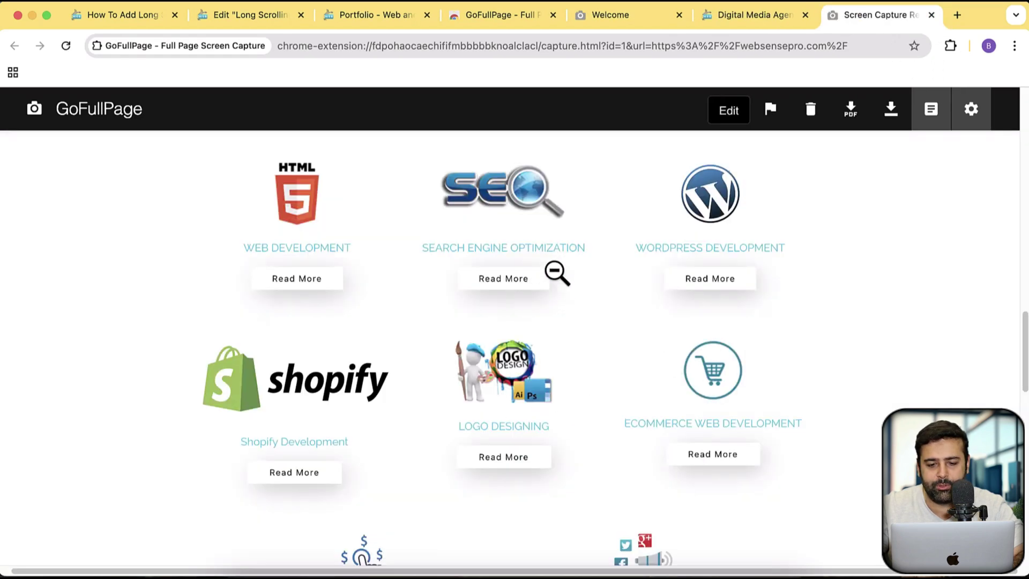
pyautogui.scroll(-5, 535, 295)
pyautogui.scroll(-5, 521, 313)
pyautogui.scroll(15, 504, 316)
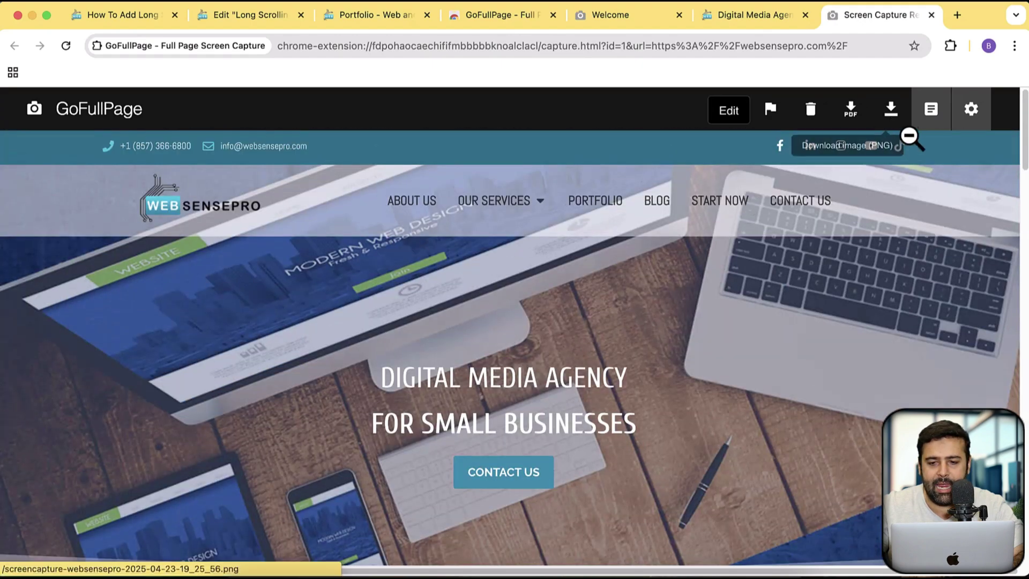
pyautogui.click(893, 119)
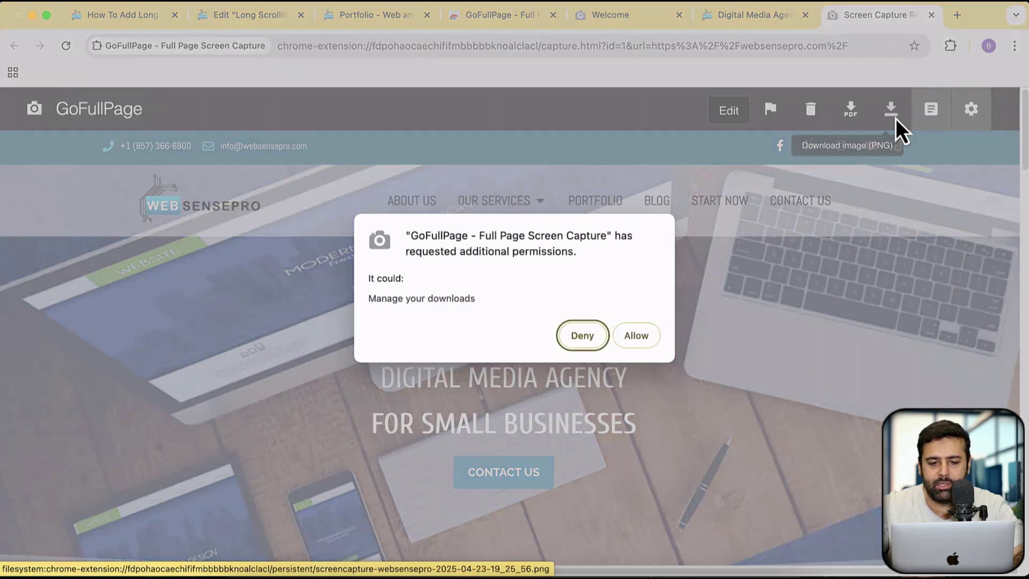
pyautogui.click(641, 340)
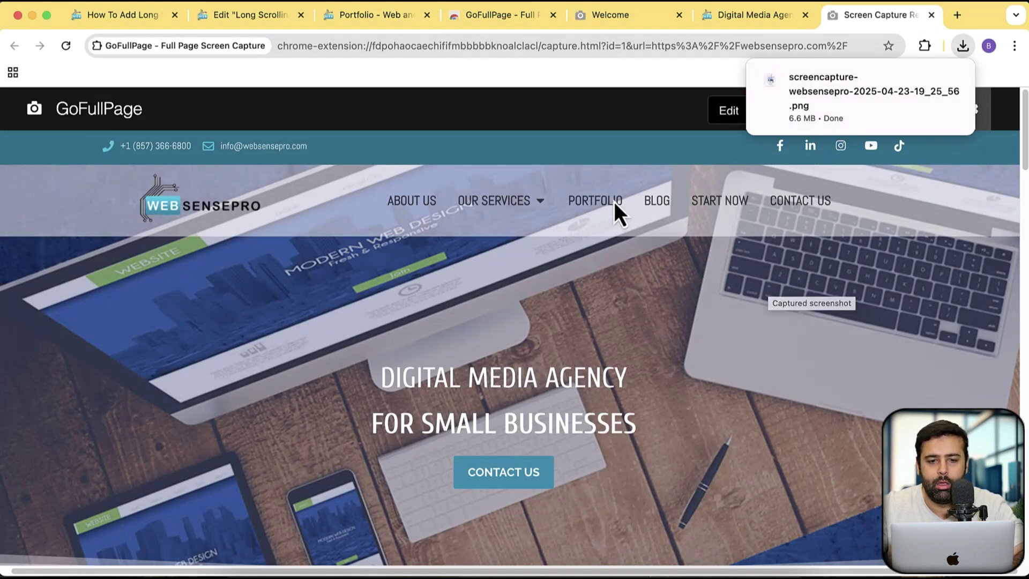
# Step: View the portfolio page's scrolling examples, return to the Elementor page and insert the selected almac-long-image-scaled.png as the container background
pyautogui.click(356, 20)
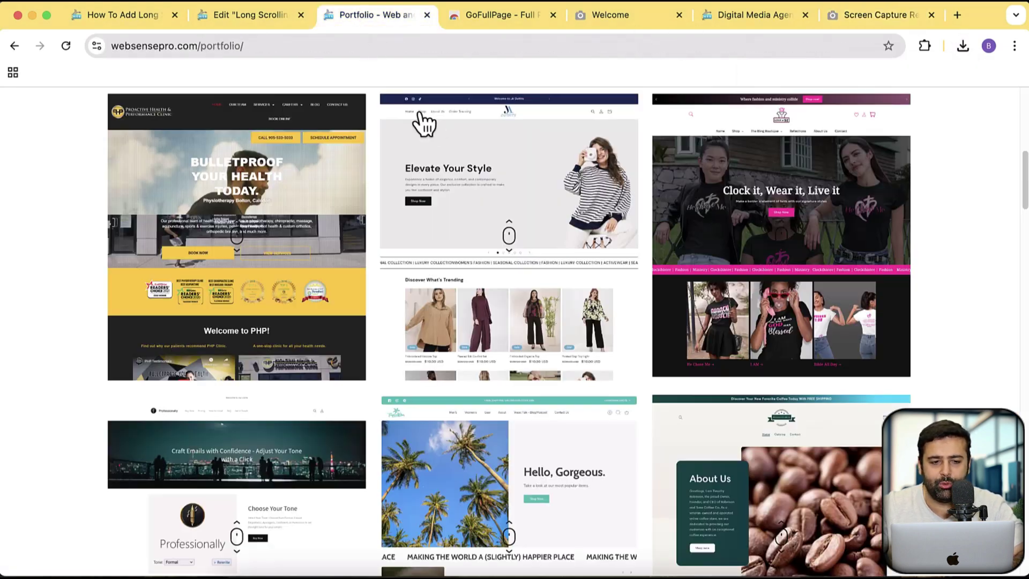
pyautogui.click(254, 15)
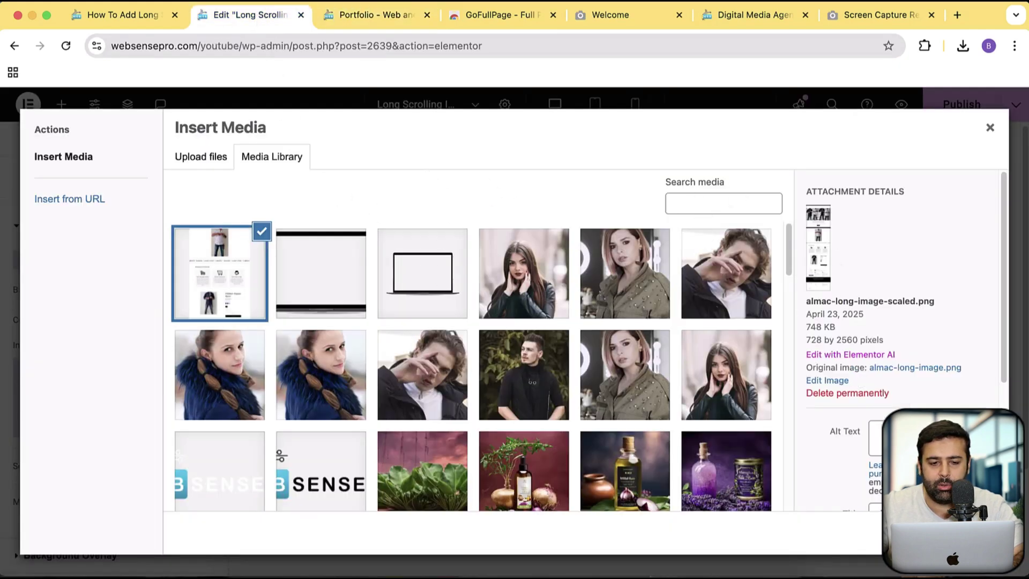
pyautogui.click(959, 533)
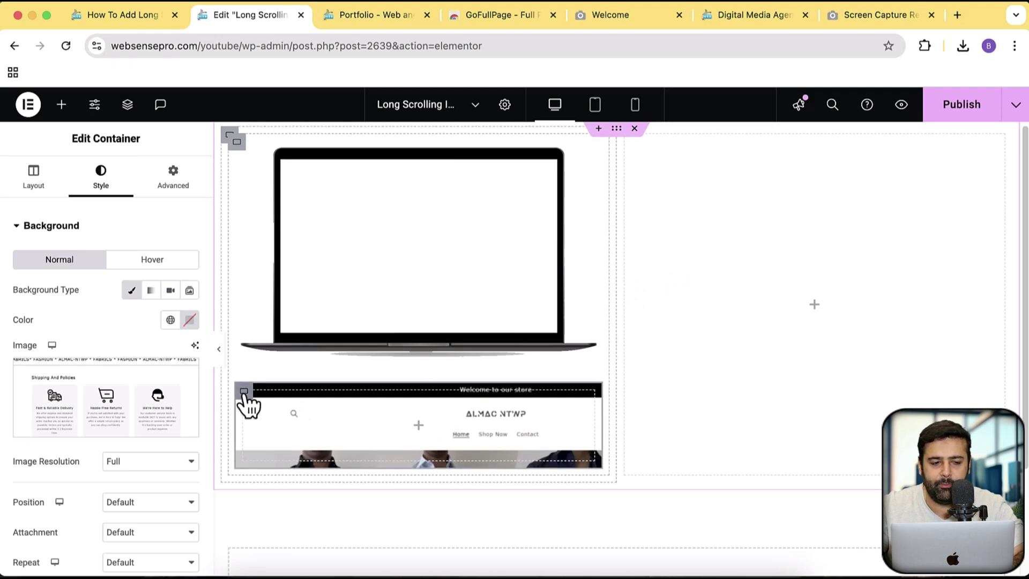
# Step: Set the position of the container with the long image background to Absolute
pyautogui.click(172, 192)
pyautogui.scroll(-3, 172, 193)
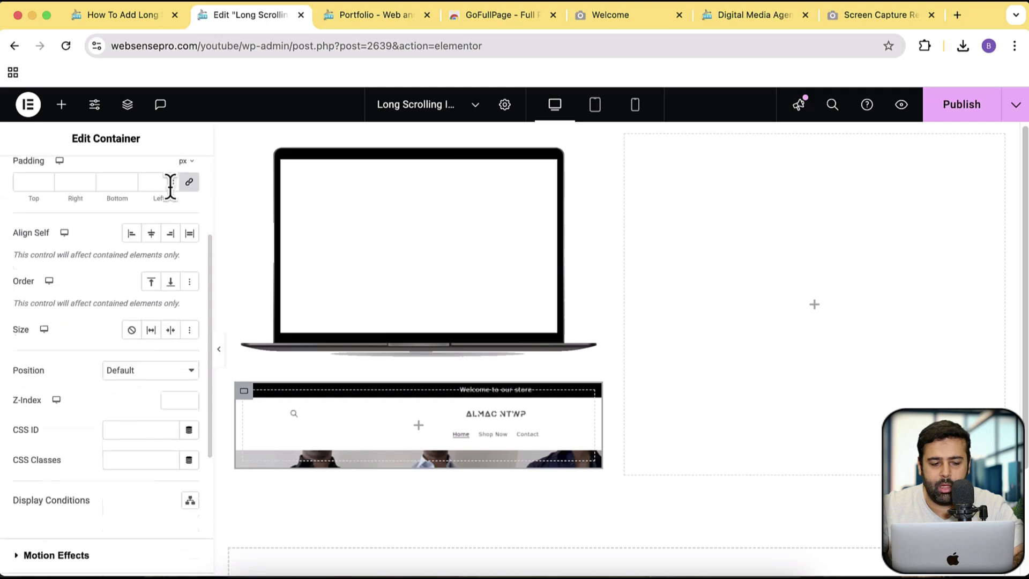
pyautogui.click(180, 369)
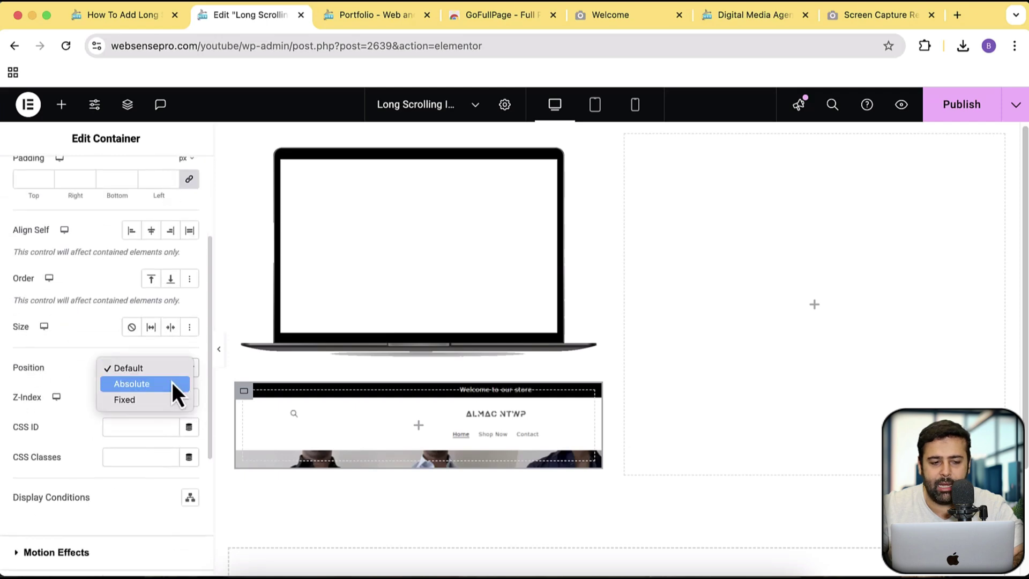
pyautogui.click(172, 381)
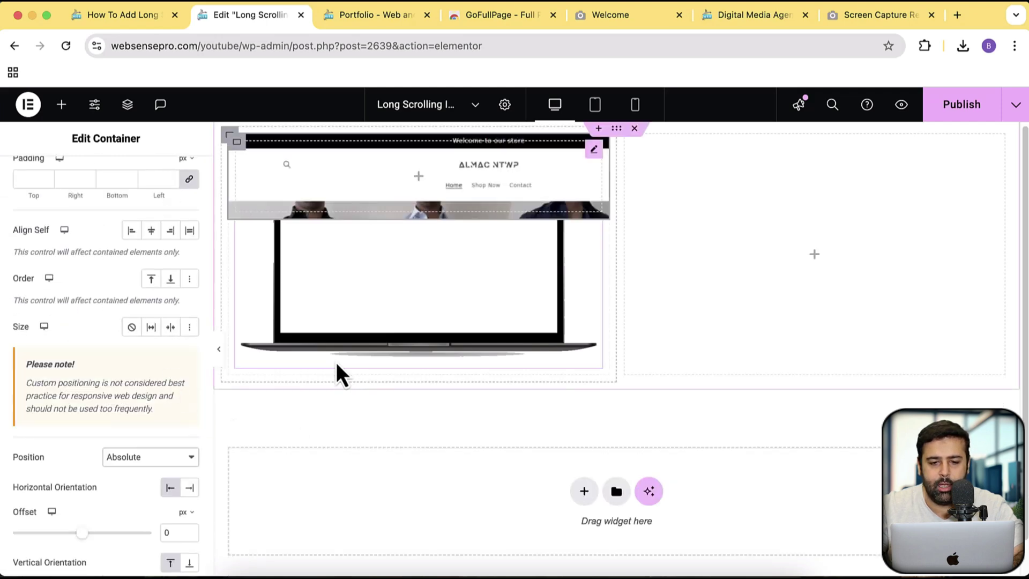
# Step: Switch the long-image container's horizontal offset unit to percent and set the offset to 10%
pyautogui.scroll(2, 105, 318)
pyautogui.scroll(-3, 90, 259)
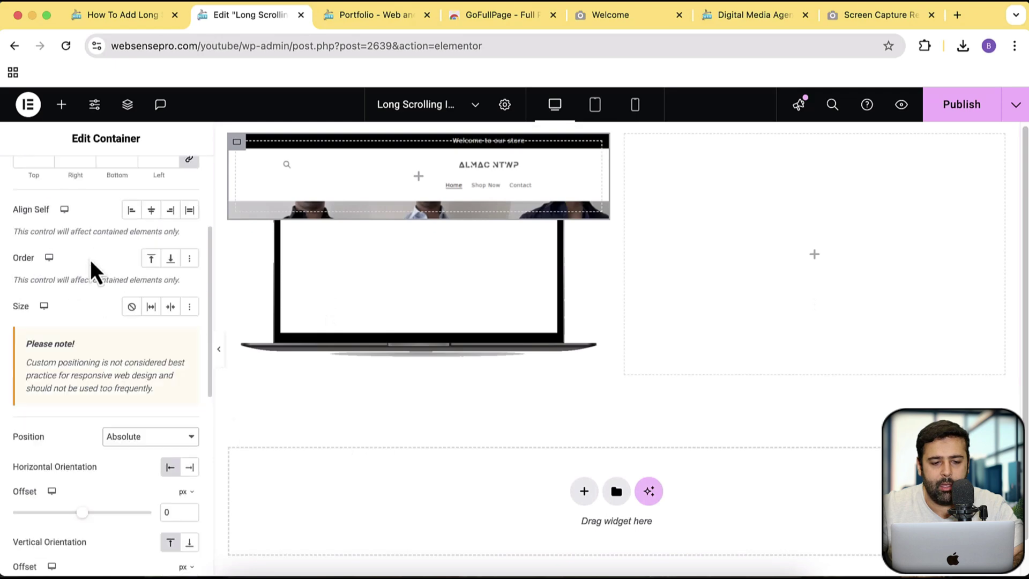
pyautogui.scroll(-5, 89, 261)
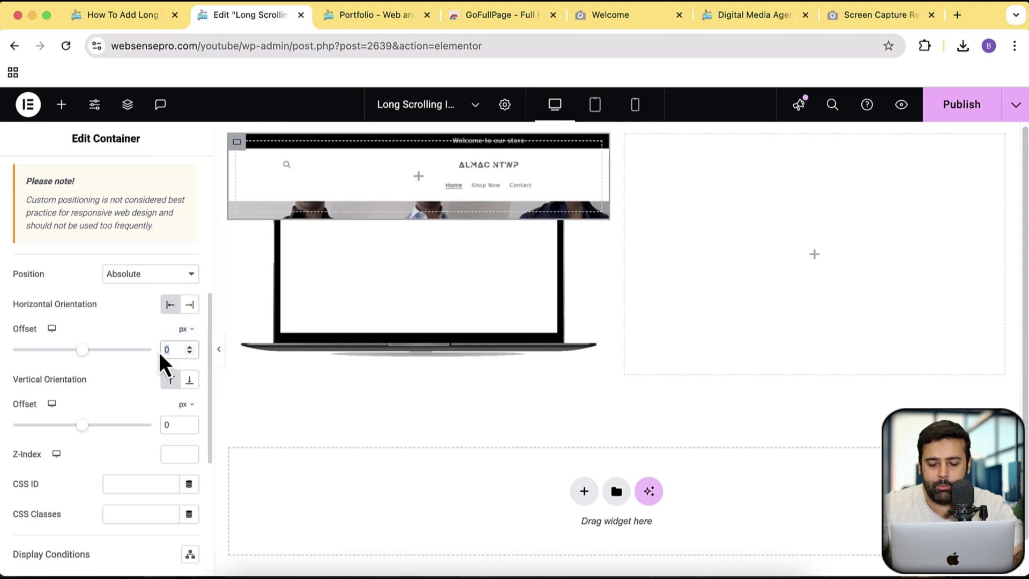
pyautogui.click(185, 331)
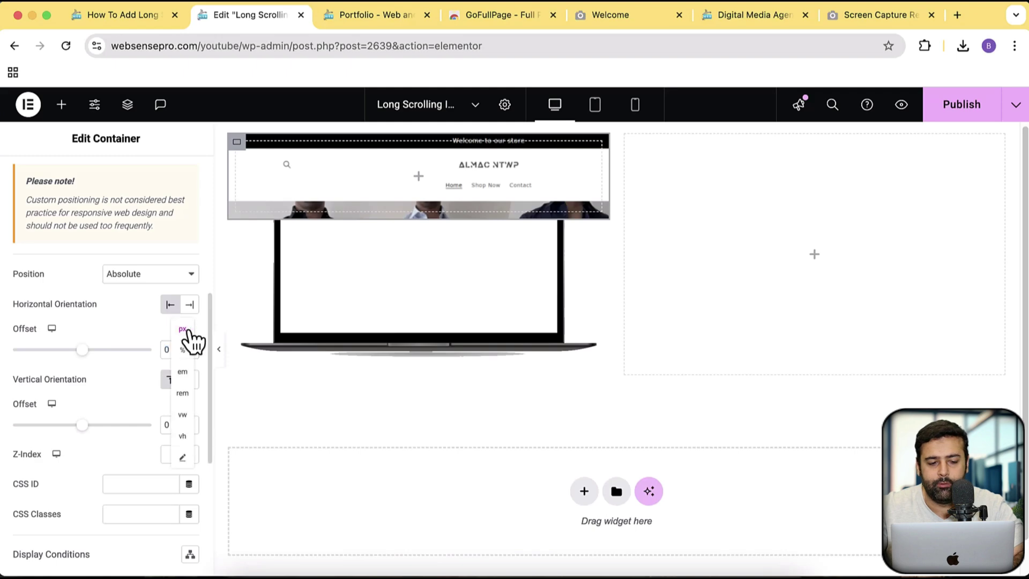
pyautogui.click(184, 350)
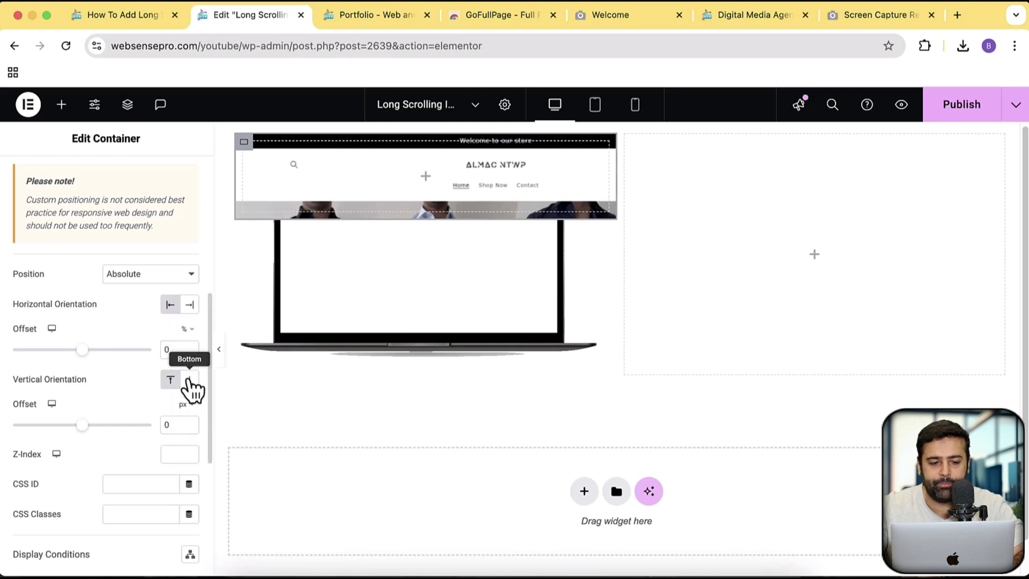
pyautogui.doubleClick(167, 349)
pyautogui.write('10')
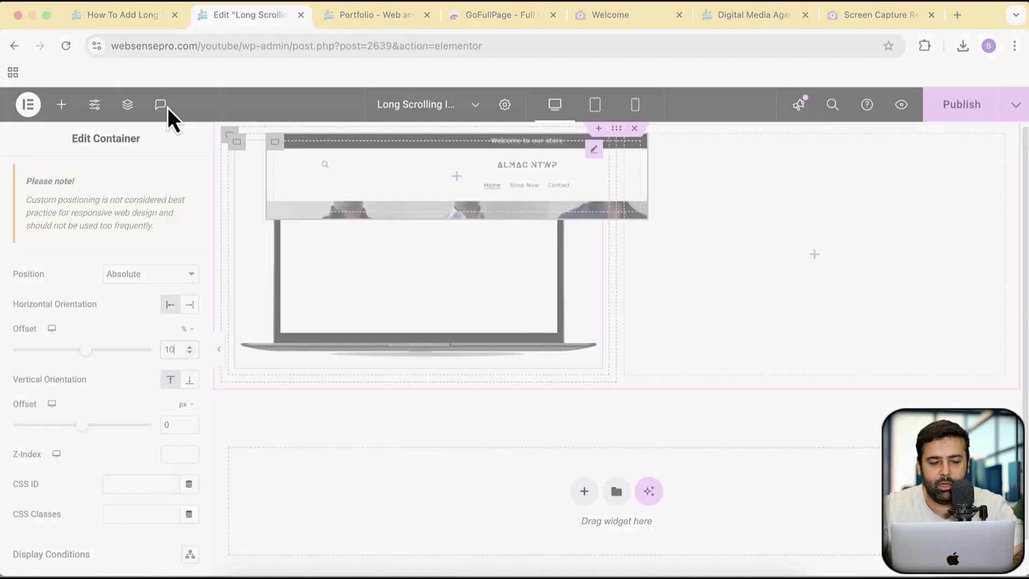
# Step: Mark the laptop screen's left edge with a red line and an arrow on a screen capture, and discard the capture
pyautogui.moveTo(132, 91); pyautogui.dragTo(430, 302)
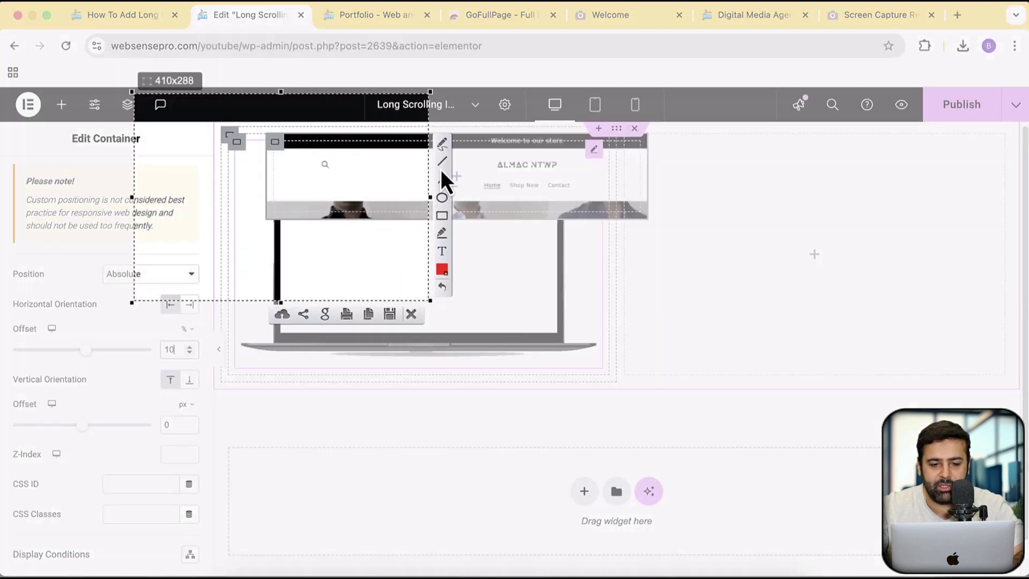
pyautogui.moveTo(278, 135); pyautogui.dragTo(278, 151)
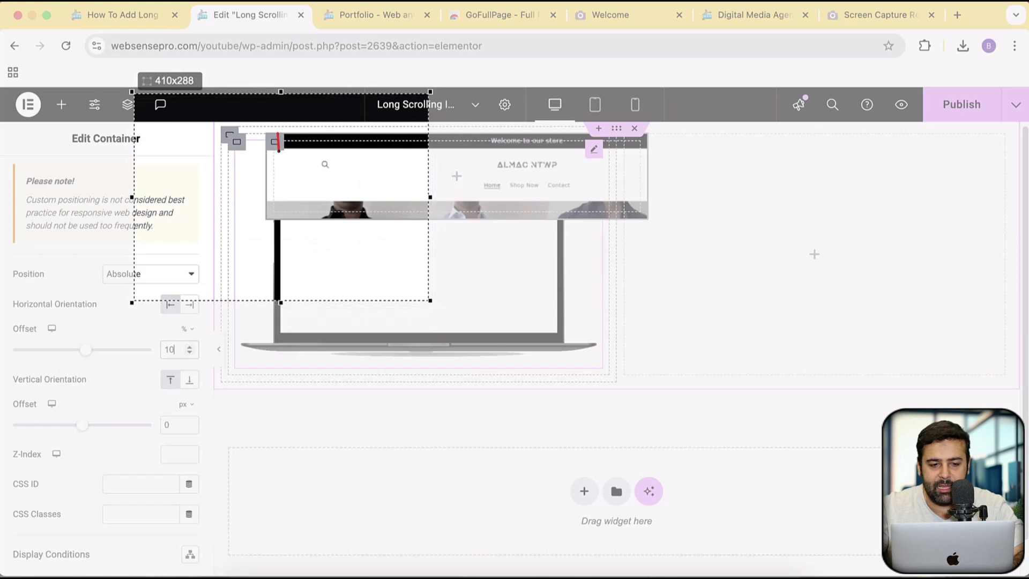
pyautogui.moveTo(277, 234); pyautogui.dragTo(279, 237)
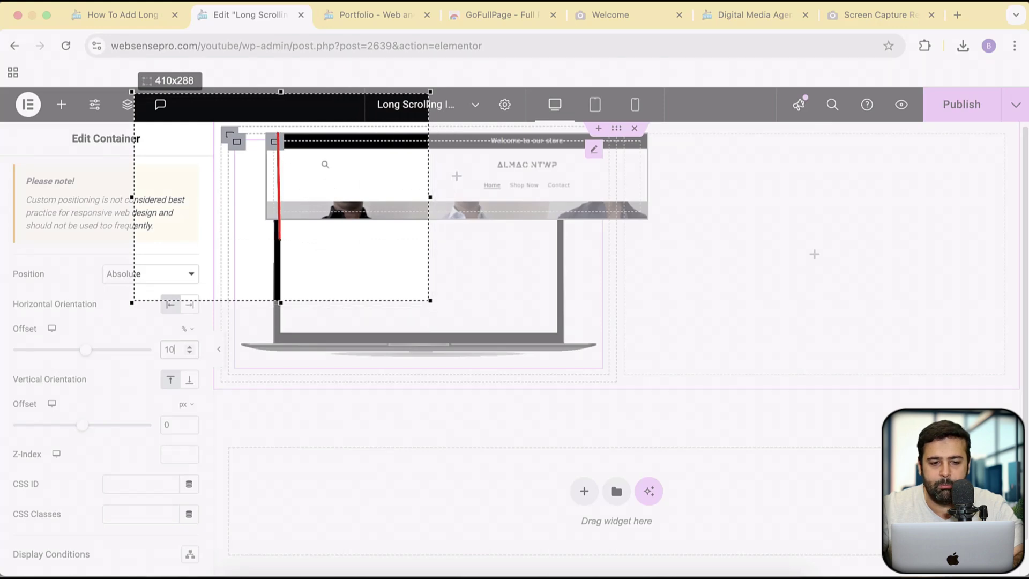
pyautogui.moveTo(279, 237); pyautogui.dragTo(279, 244)
pyautogui.click(442, 178)
pyautogui.moveTo(351, 264); pyautogui.dragTo(290, 226)
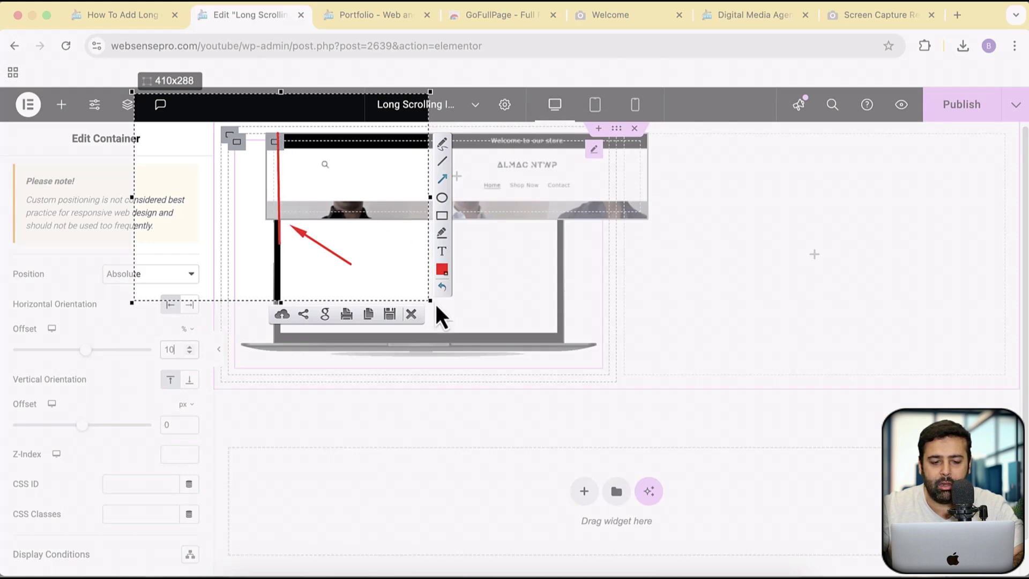
pyautogui.click(411, 314)
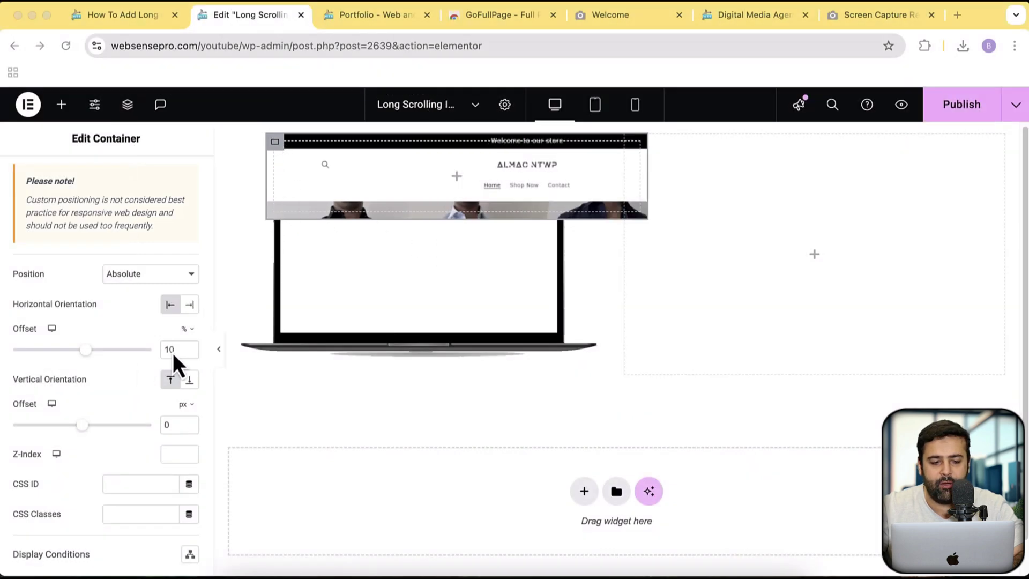
# Step: Set the container's horizontal offset to 14% to align it with the laptop screen's left edge
pyautogui.click(173, 349)
pyautogui.press('Up')
pyautogui.press('Up')
pyautogui.press('Up')
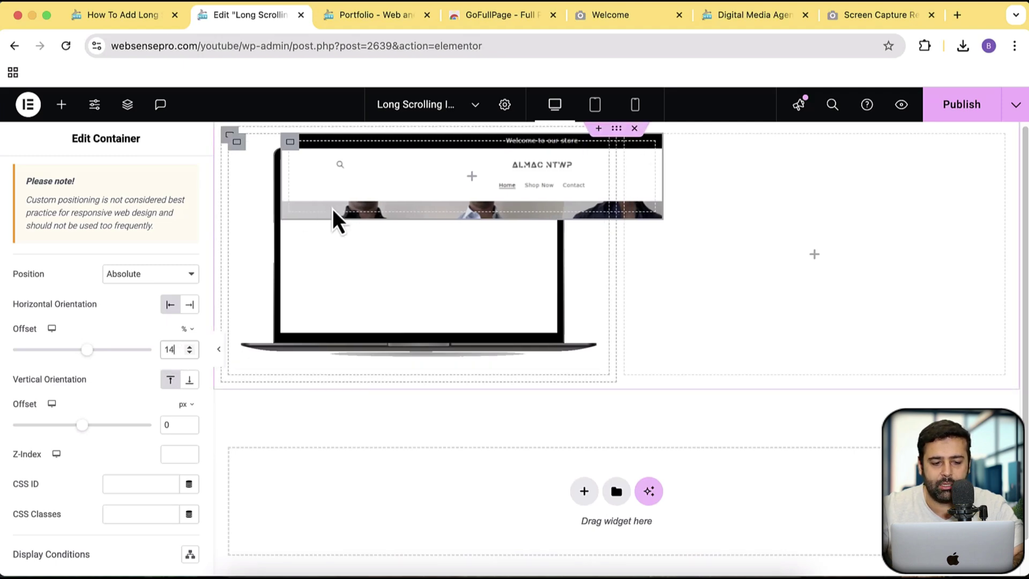
# Step: Switch the container's vertical offset unit to percent and set the offset to 10%
pyautogui.click(186, 411)
pyautogui.click(187, 442)
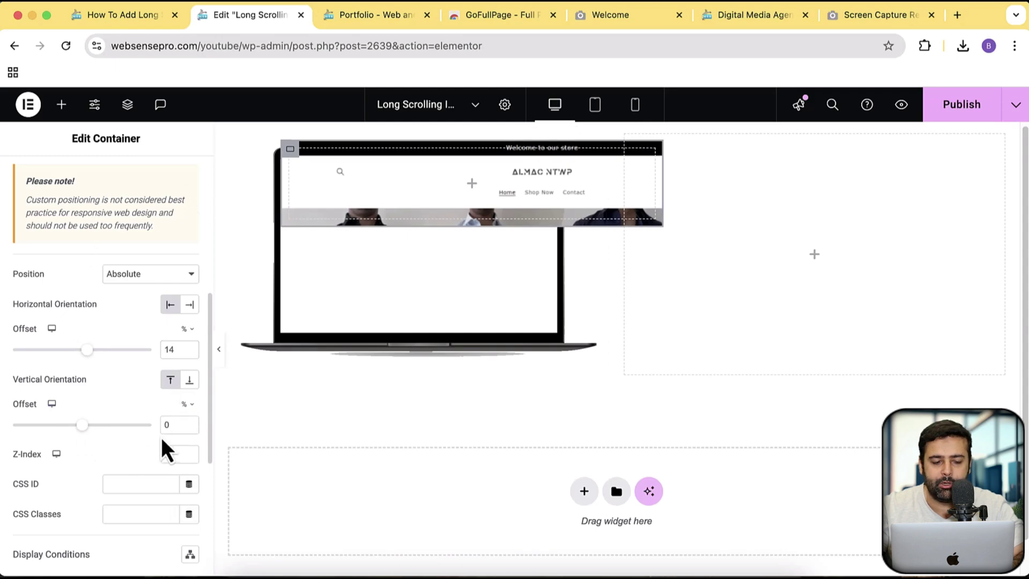
pyautogui.click(167, 426)
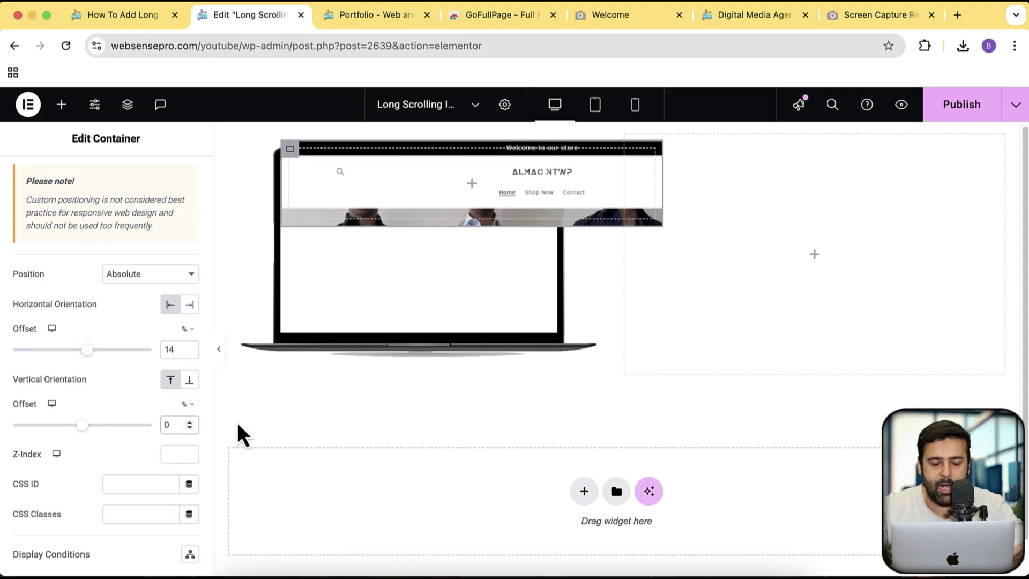
pyautogui.write('1')
pyautogui.press('BackSpace')
pyautogui.write('8')
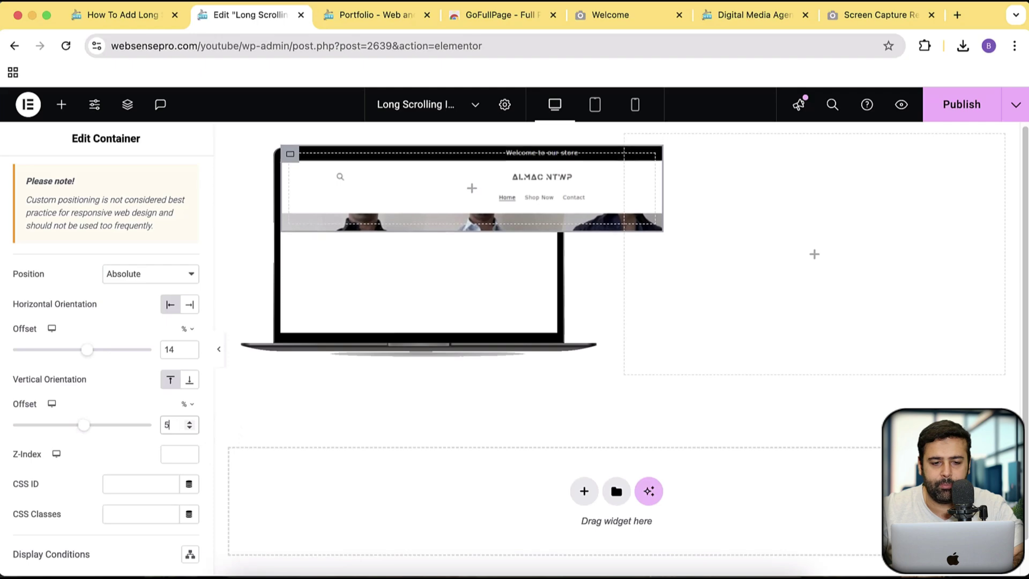
pyautogui.press('Up')
pyautogui.press('Up')
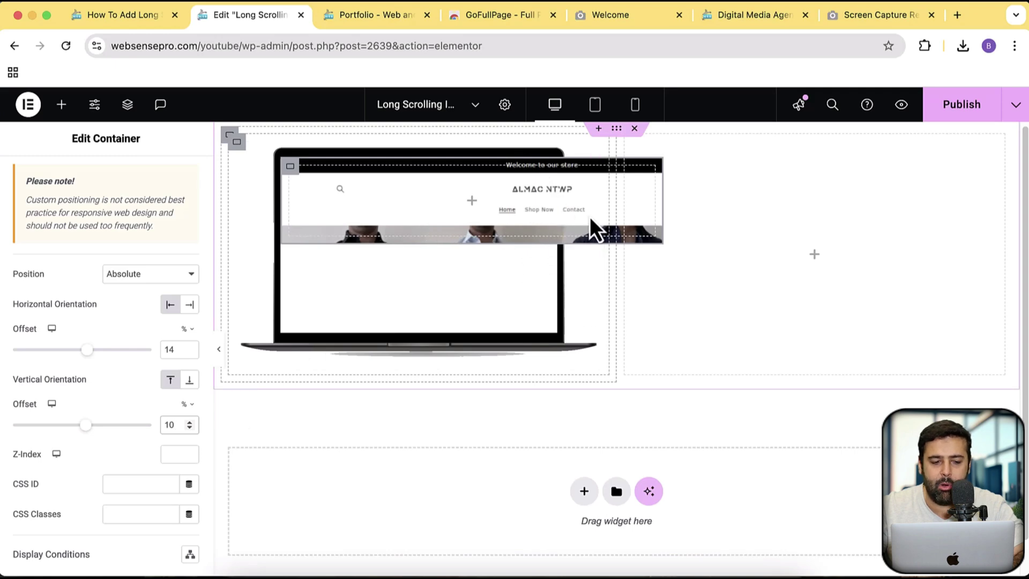
# Step: Set the container's width to 72% to fit it inside the laptop screen
pyautogui.scroll(6, 120, 294)
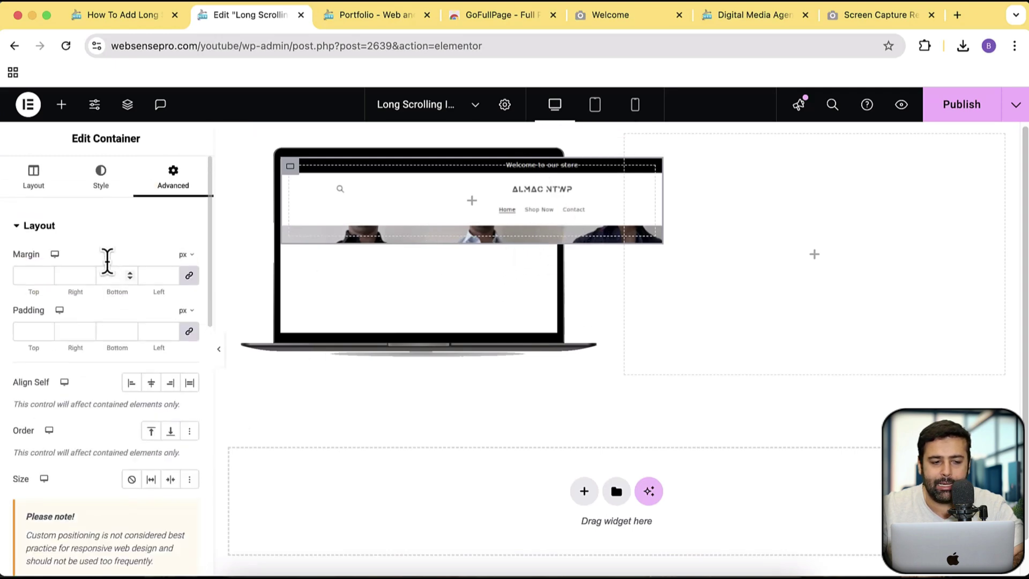
pyautogui.click(34, 181)
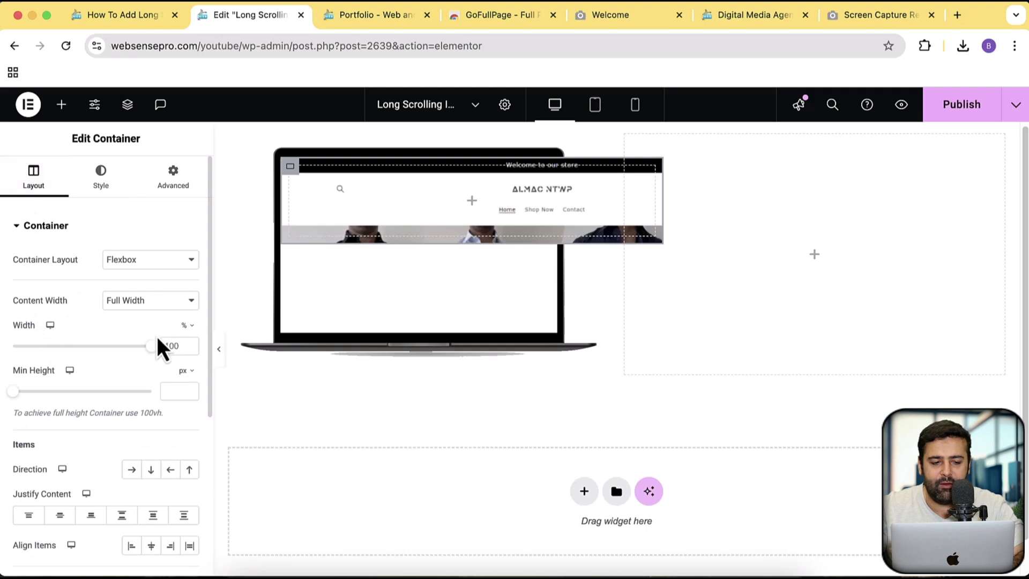
pyautogui.click(175, 346)
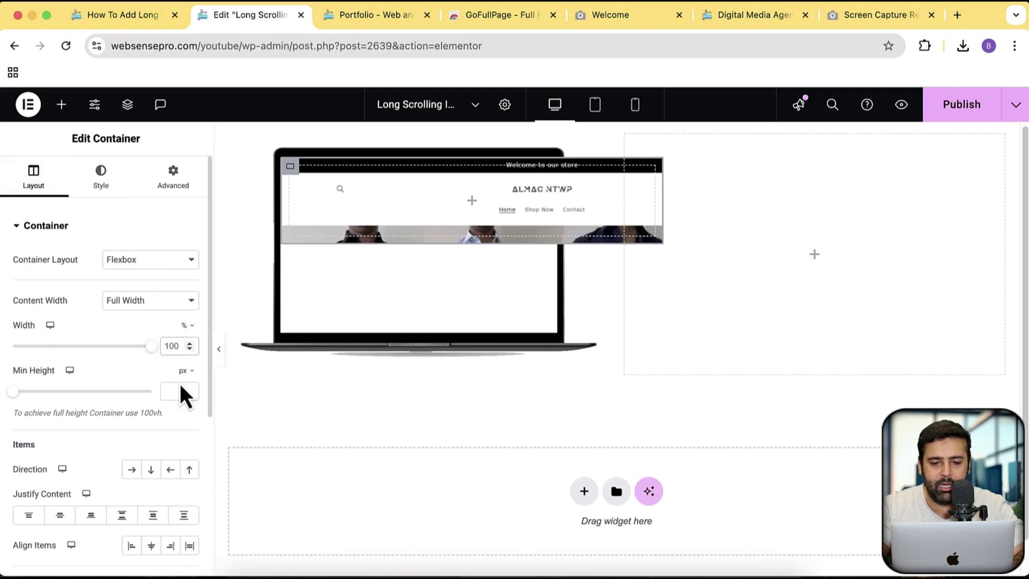
pyautogui.press('BackSpace')
pyautogui.press('BackSpace')
pyautogui.press('BackSpace')
pyautogui.write('90')
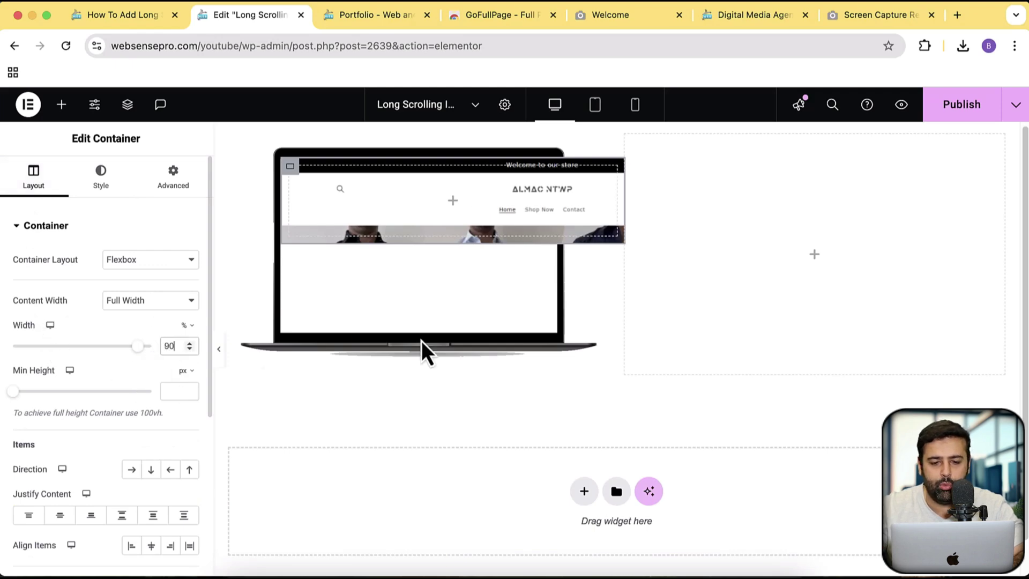
pyautogui.press('Down')
pyautogui.press('Down')
pyautogui.press('Down')
pyautogui.press('Down')
pyautogui.press('Down')
pyautogui.press('Down')
pyautogui.press('Down')
pyautogui.press('Down')
pyautogui.press('Down')
pyautogui.press('Down')
pyautogui.press('Down')
pyautogui.press('Down')
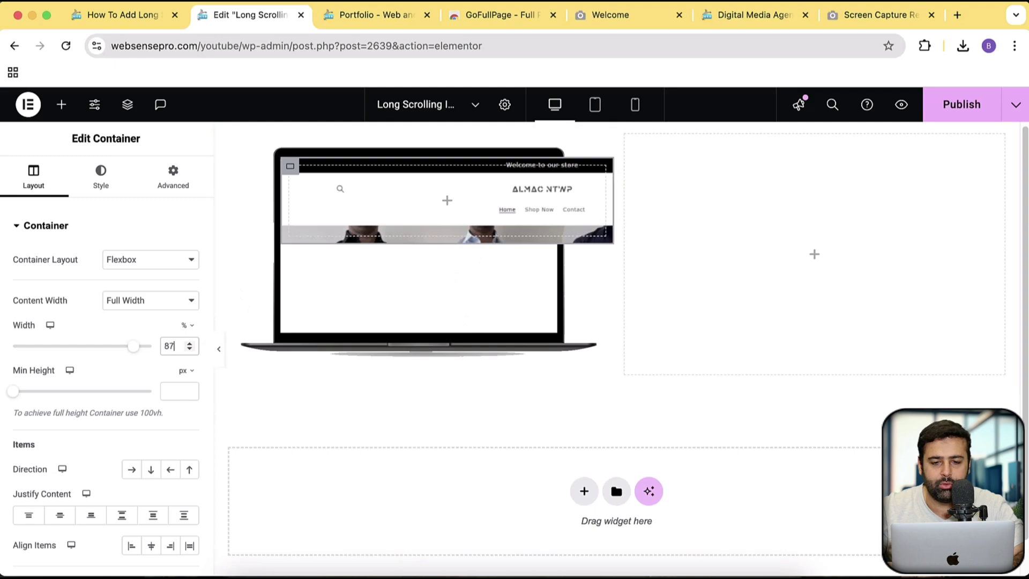
pyautogui.press('Down')
pyautogui.press('Down')
pyautogui.press('Down')
pyautogui.press('Down')
pyautogui.press('Down')
pyautogui.press('Down')
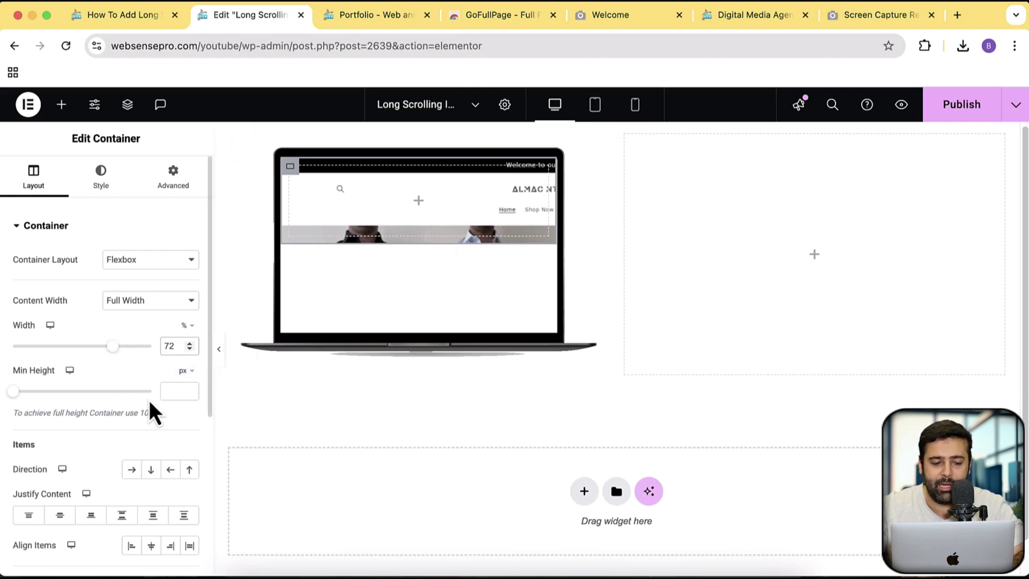
# Step: Set the container's minimum height to 224 px to fill the laptop screen down to its lower edge
pyautogui.click(182, 375)
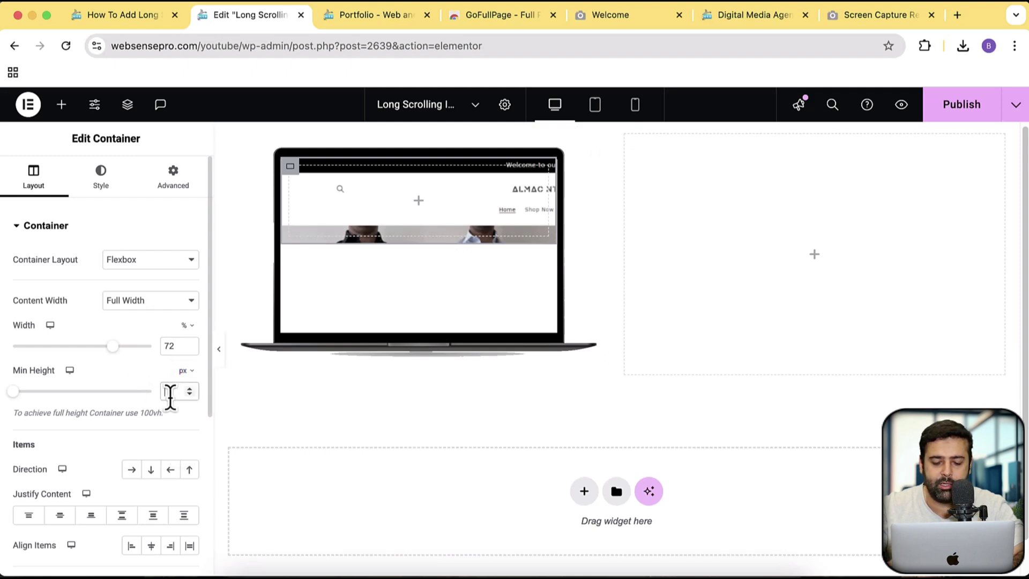
pyautogui.write('100')
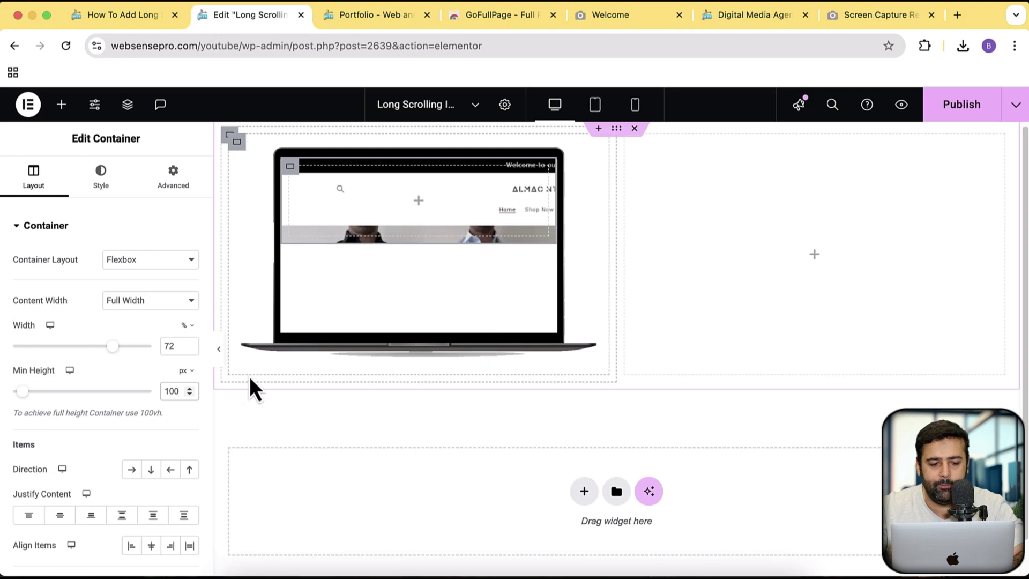
pyautogui.click(173, 390)
pyautogui.press('BackSpace')
pyautogui.write('5')
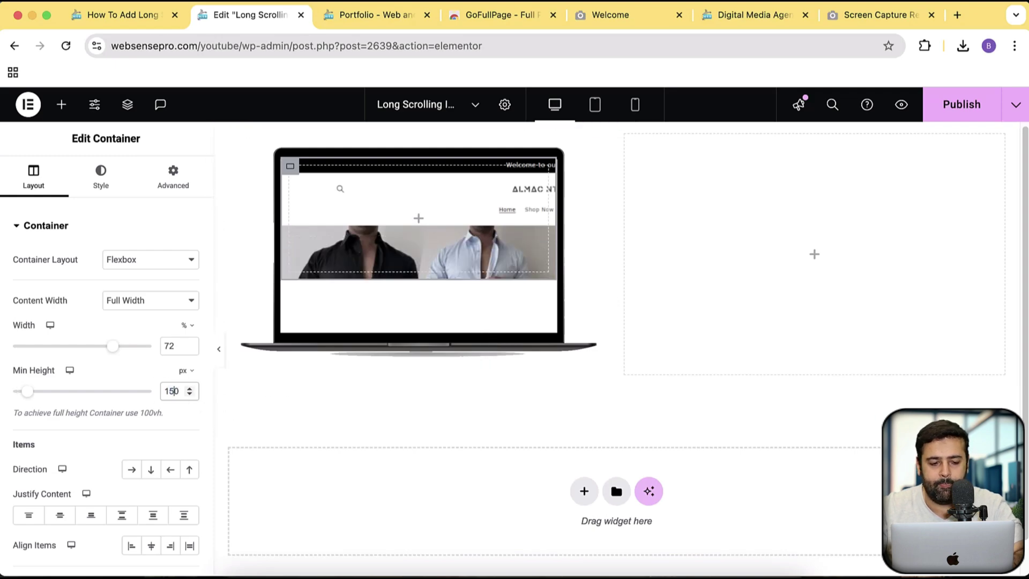
pyautogui.press('BackSpace')
pyautogui.write('6')
pyautogui.press('BackSpace')
pyautogui.press('BackSpace')
pyautogui.write('20')
pyautogui.press('Up')
pyautogui.press('Up')
pyautogui.press('Up')
pyautogui.press('Up')
pyautogui.press('Up')
pyautogui.press('Up')
pyautogui.press('Up')
pyautogui.press('Up')
pyautogui.press('Up')
pyautogui.press('Up')
pyautogui.press('Up')
pyautogui.press('Up')
pyautogui.press('Up')
pyautogui.press('Up')
pyautogui.press('Up')
pyautogui.press('Up')
pyautogui.press('Up')
pyautogui.press('Up')
pyautogui.press('Up')
pyautogui.press('Up')
pyautogui.press('Up')
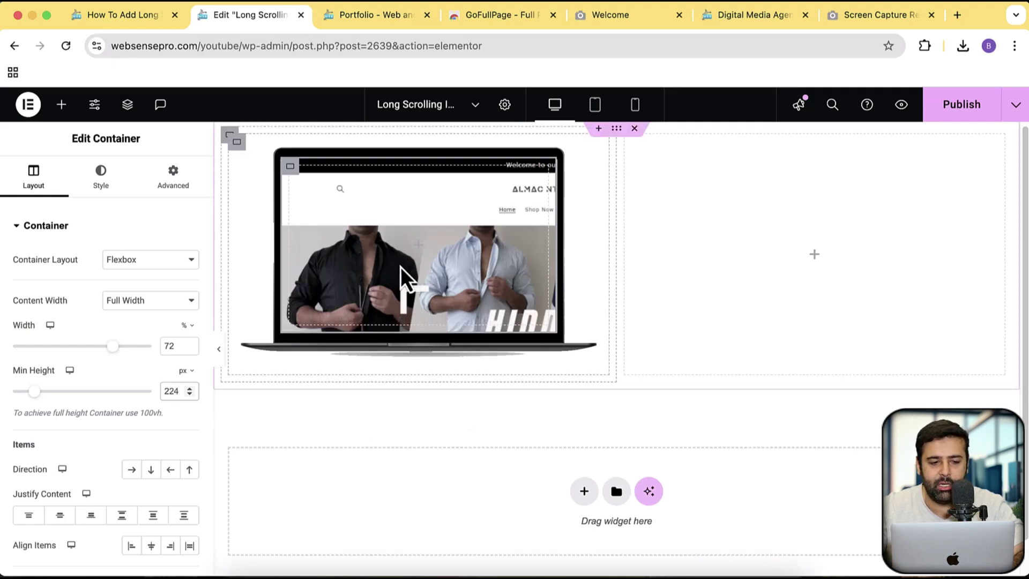
# Step: Set the container's background image position to Top Center and its attachment to Scroll
pyautogui.click(103, 189)
pyautogui.scroll(-5, 92, 285)
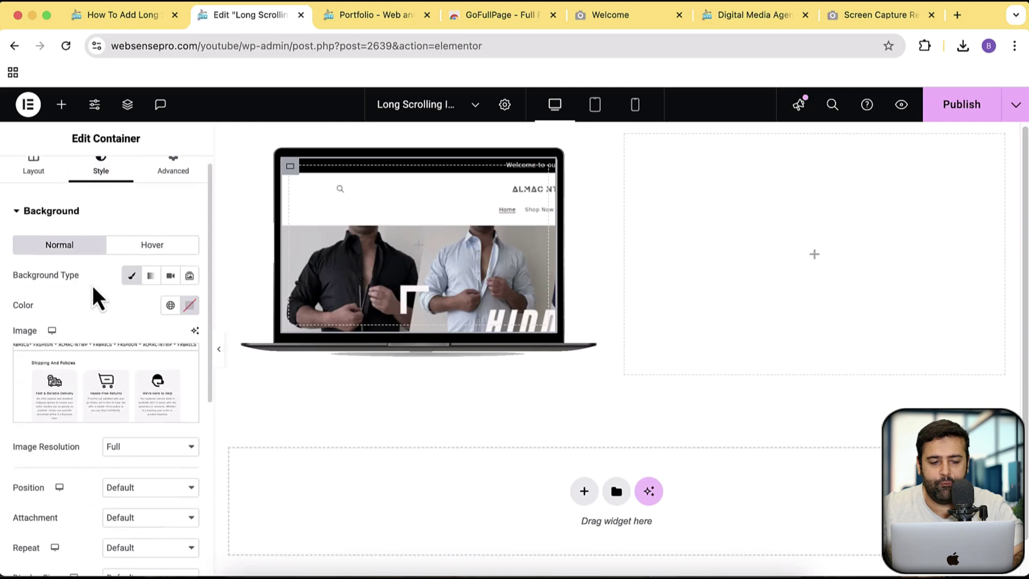
pyautogui.scroll(-3, 103, 280)
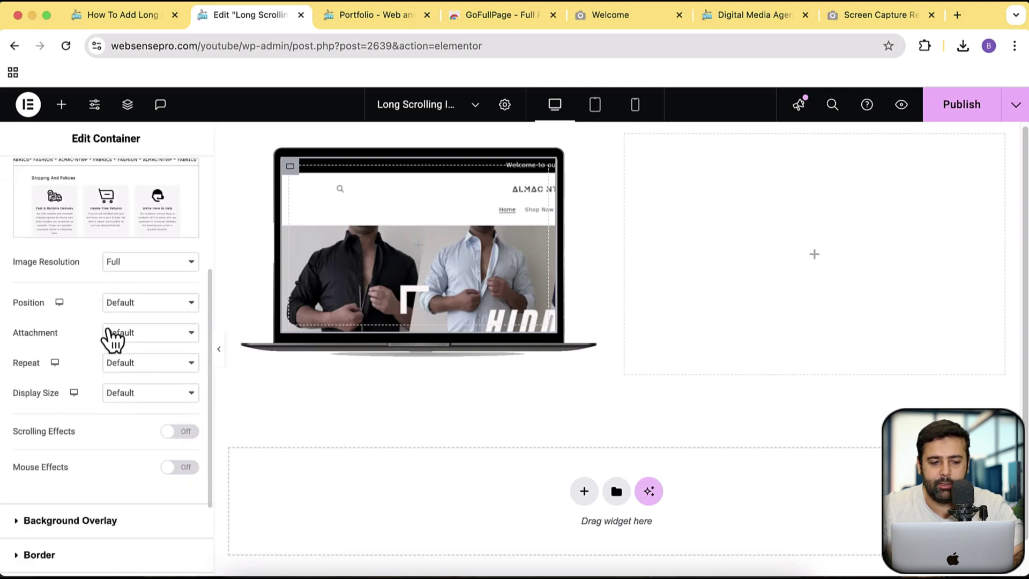
pyautogui.scroll(1, 157, 340)
pyautogui.click(139, 329)
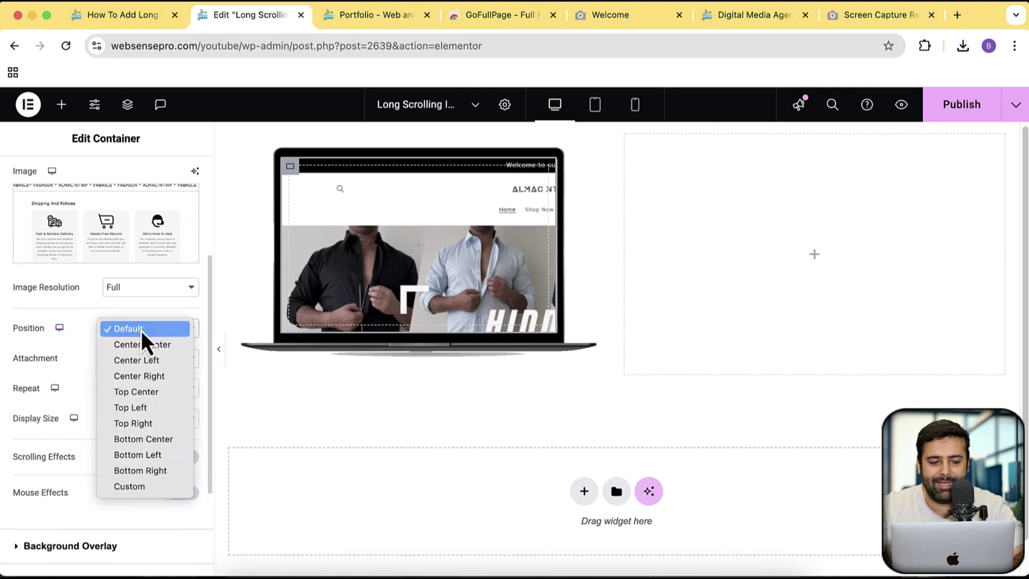
pyautogui.click(157, 398)
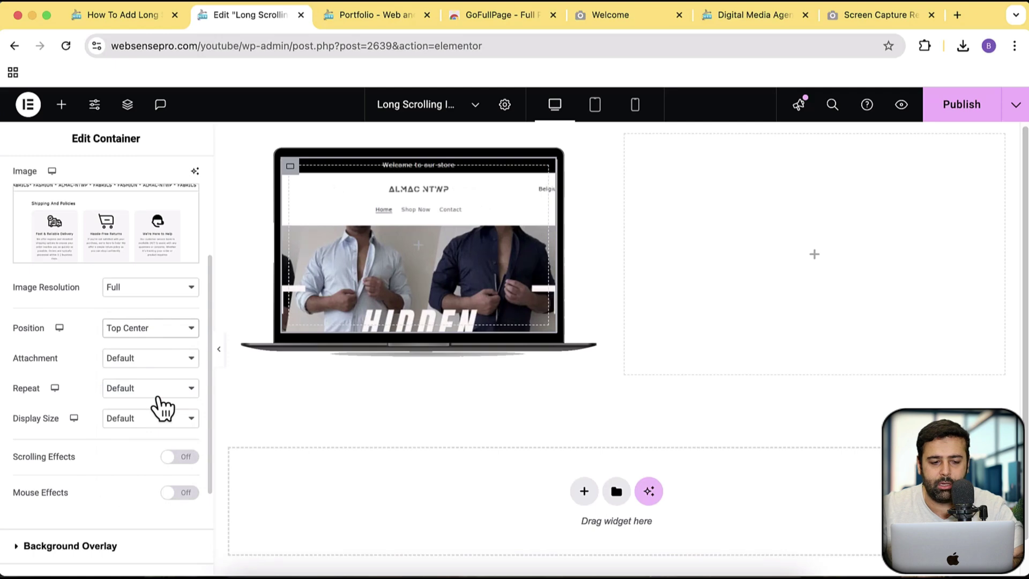
pyautogui.click(153, 365)
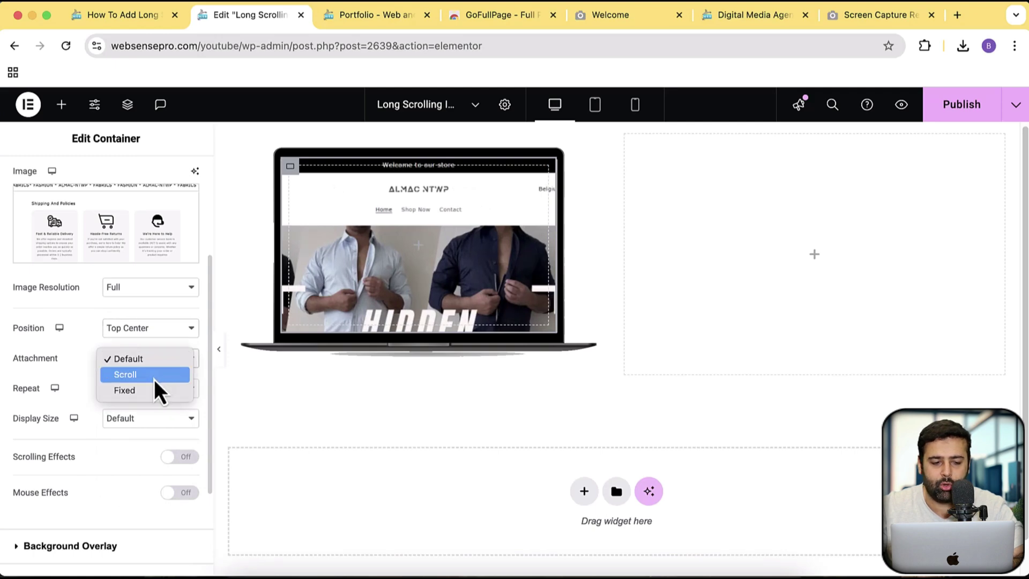
pyautogui.click(153, 378)
# Step: Set the background image's repeat to No-repeat and its display size to Custom
pyautogui.click(168, 390)
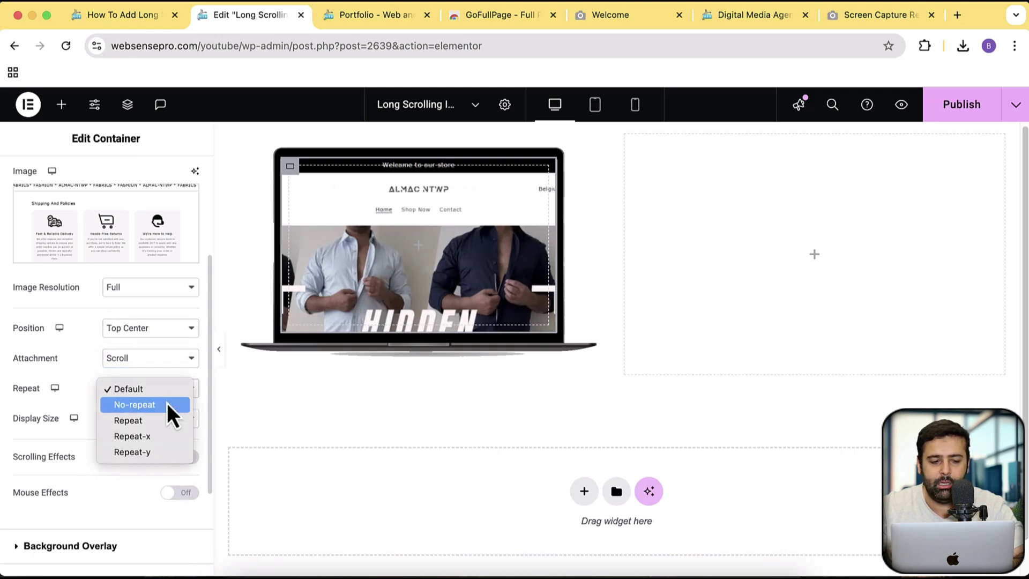
pyautogui.click(166, 403)
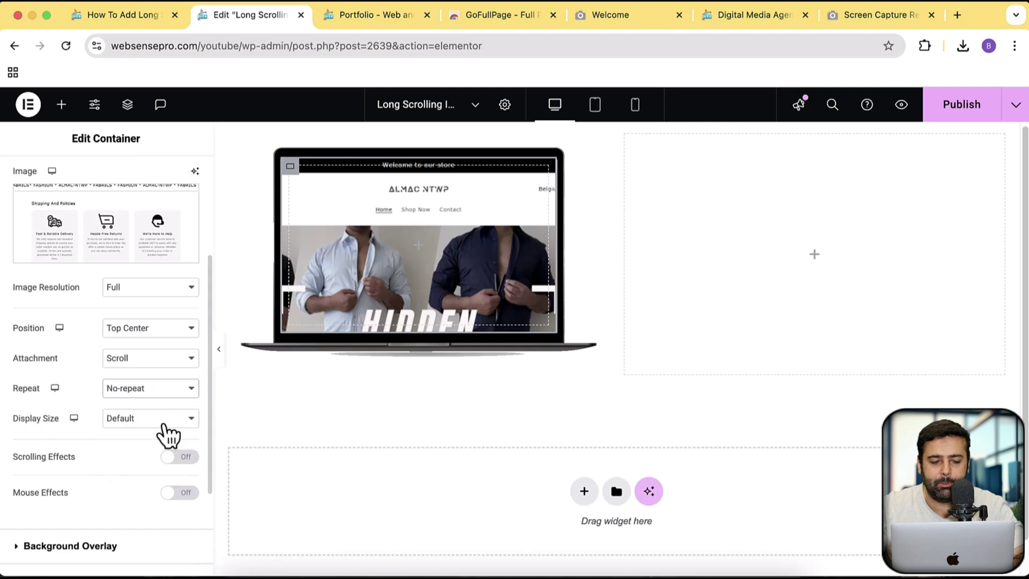
pyautogui.click(164, 426)
pyautogui.click(161, 482)
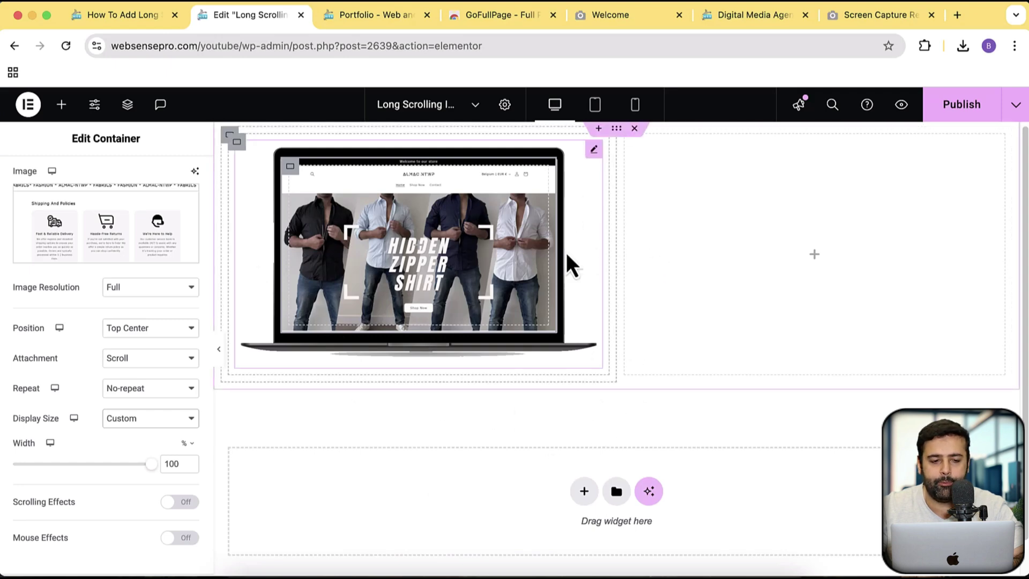
# Step: Give the container a Classic hover background using the long website screenshot from the media library
pyautogui.scroll(5, 160, 349)
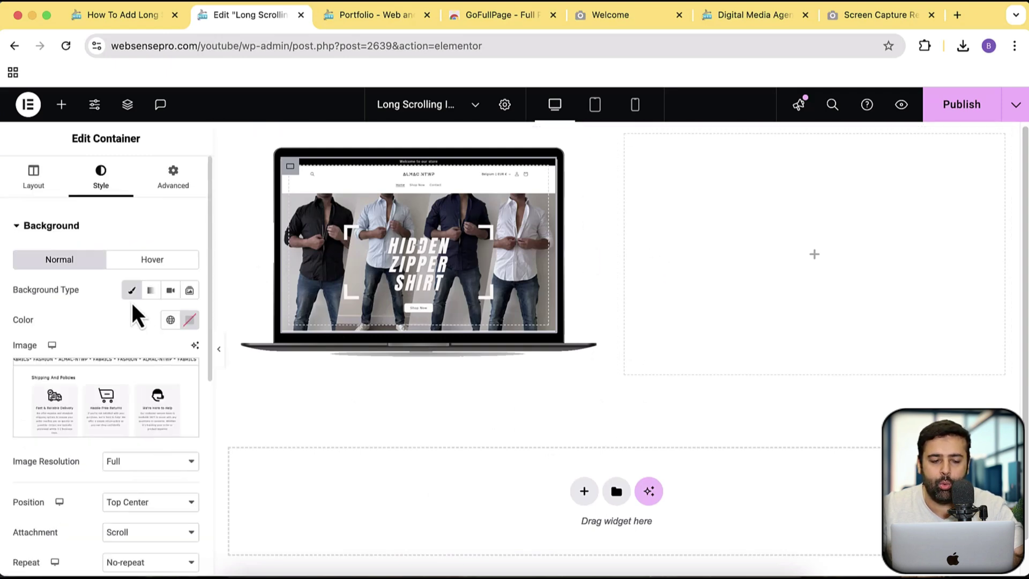
pyautogui.click(158, 263)
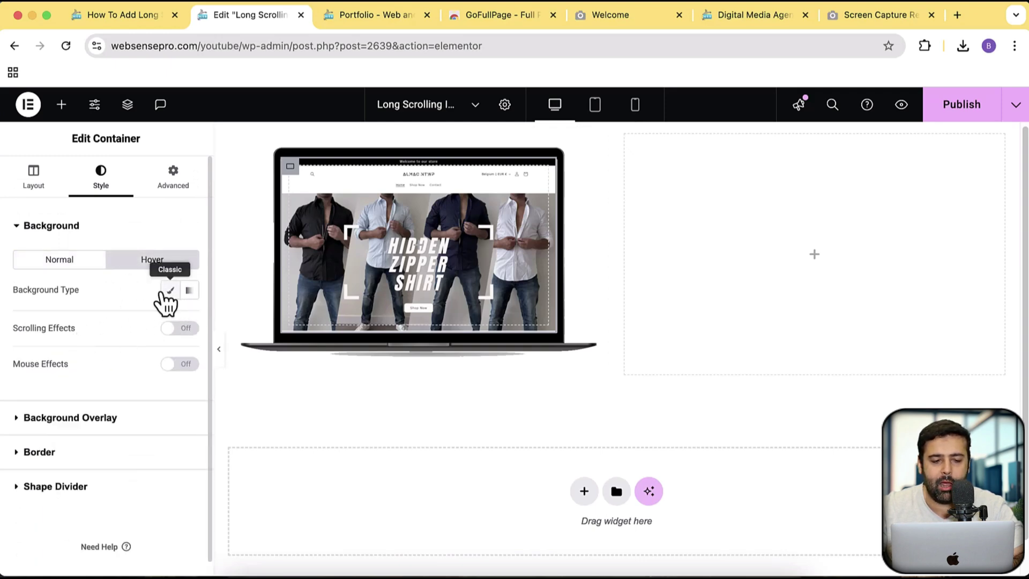
pyautogui.click(162, 292)
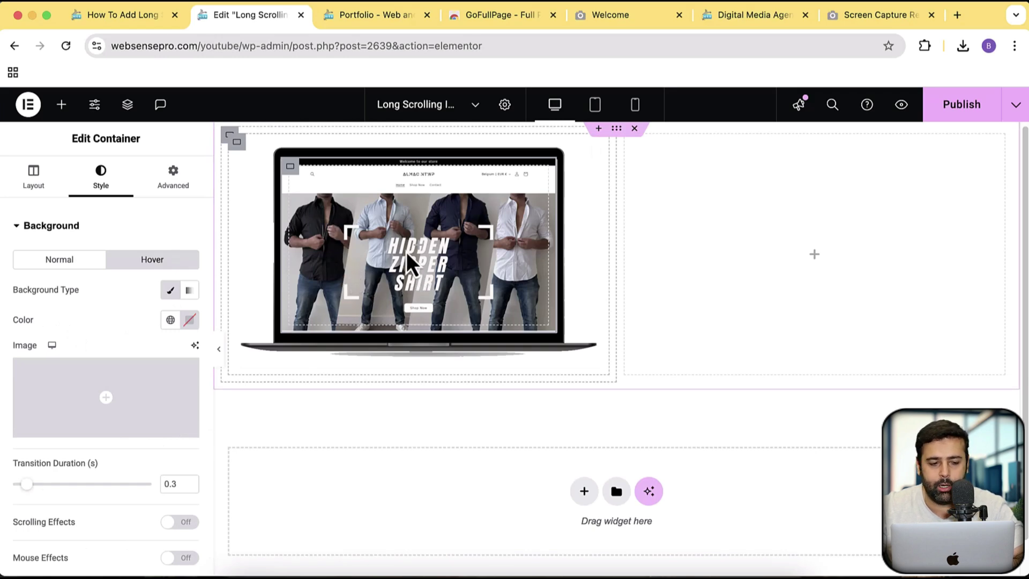
pyautogui.click(88, 394)
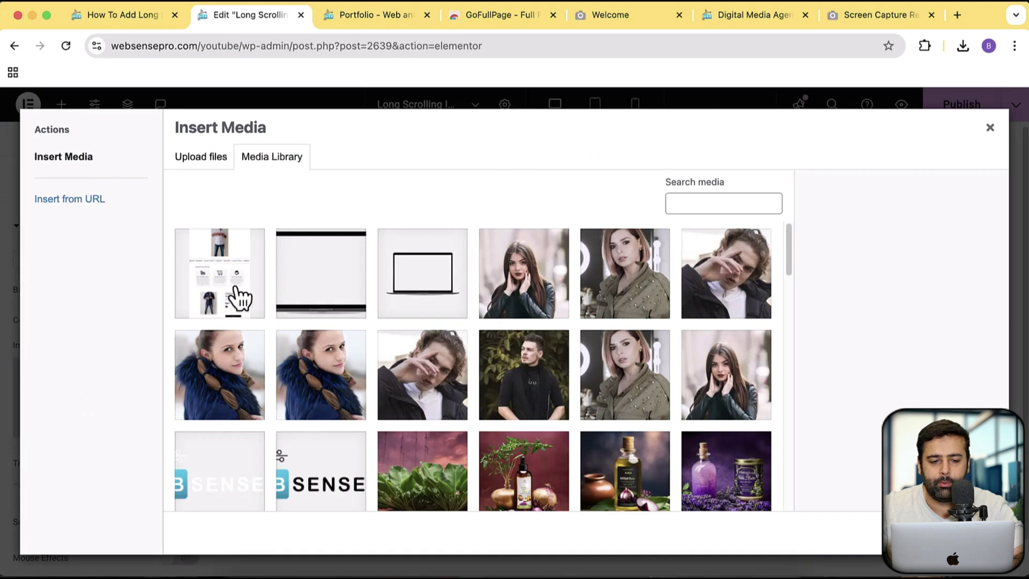
pyautogui.click(239, 297)
pyautogui.click(959, 536)
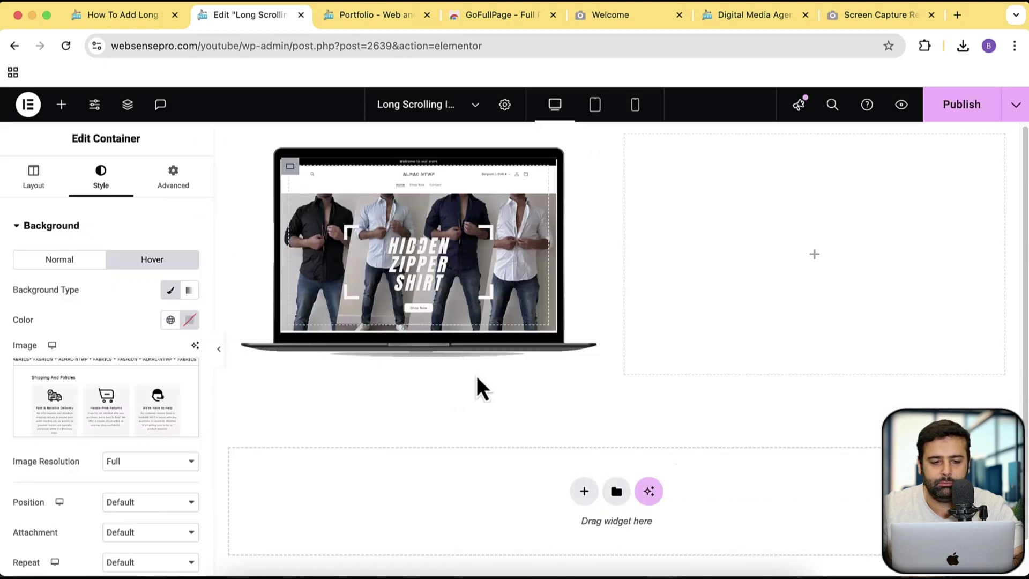
# Step: Set the hover background image's position to Bottom Center and its attachment to Scroll
pyautogui.scroll(-5, 134, 276)
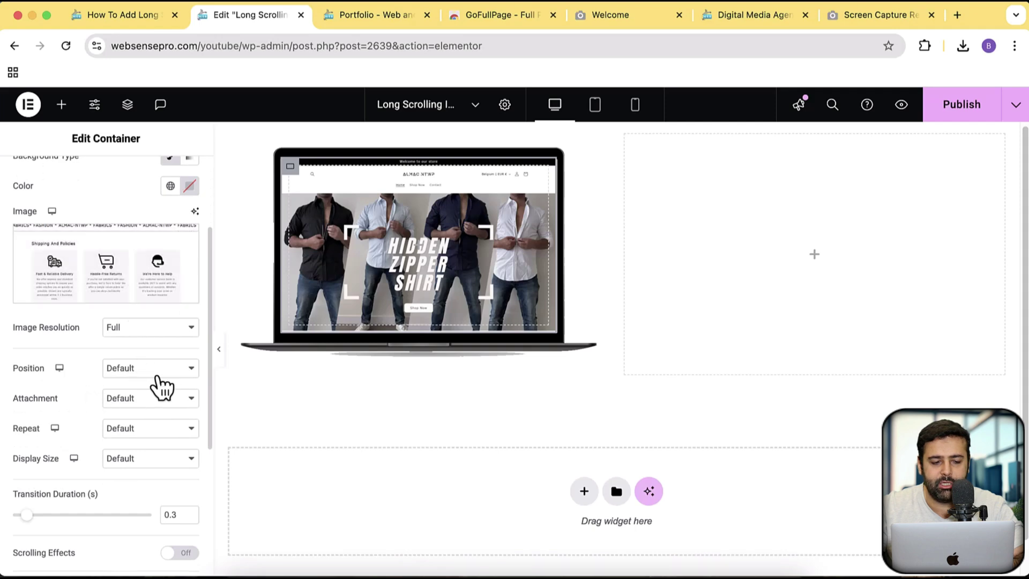
pyautogui.click(155, 372)
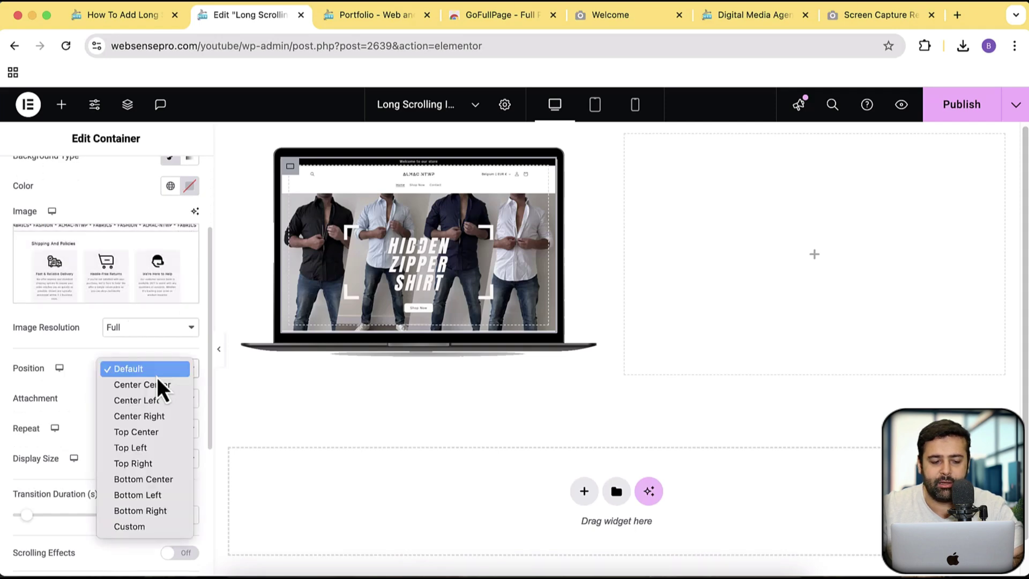
pyautogui.click(181, 478)
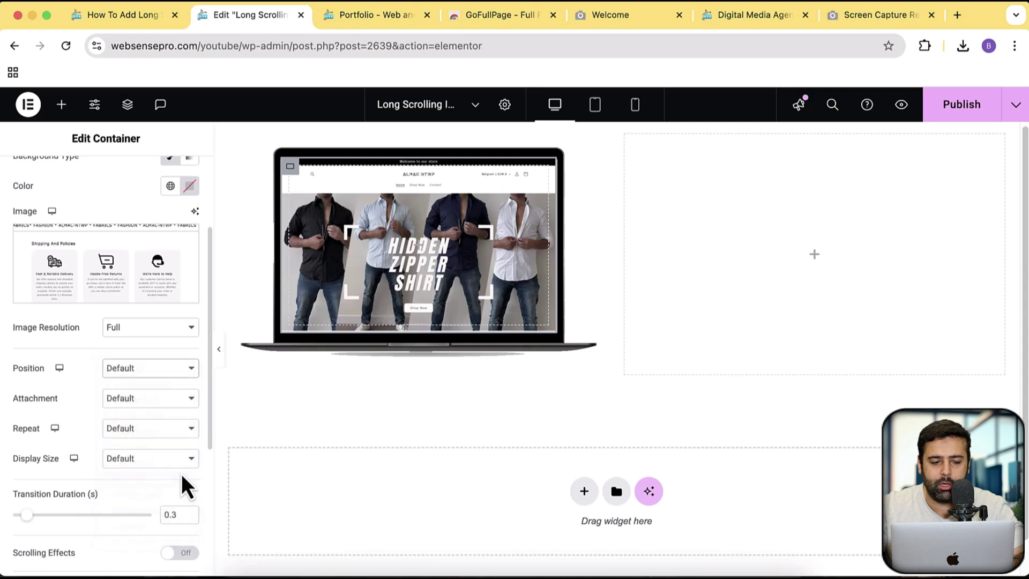
pyautogui.click(162, 402)
pyautogui.click(156, 415)
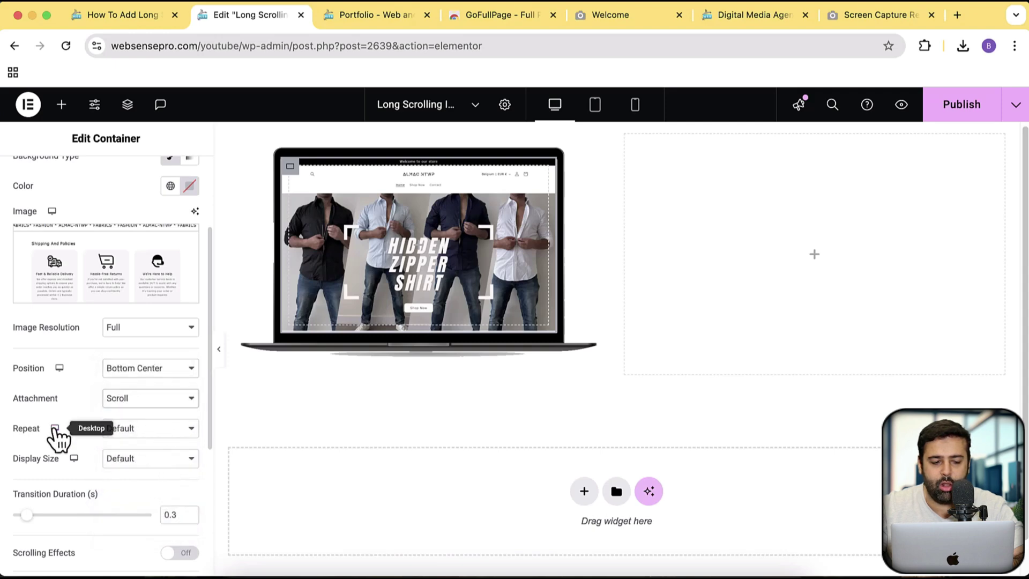
# Step: Set the hover background image's repeat to No-repeat and its display size to Custom
pyautogui.click(178, 434)
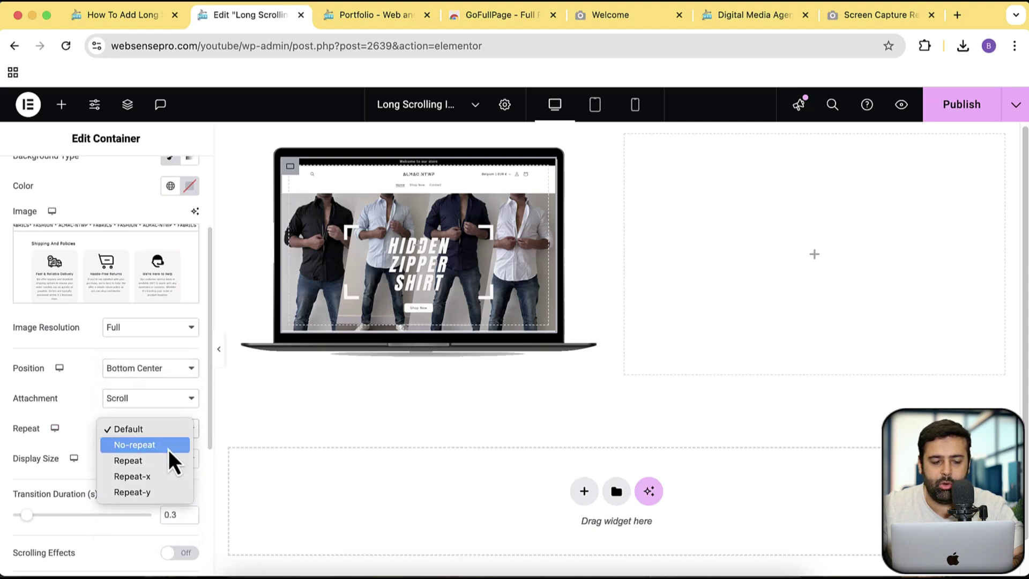
pyautogui.press('Escape')
pyautogui.click(143, 459)
pyautogui.click(157, 522)
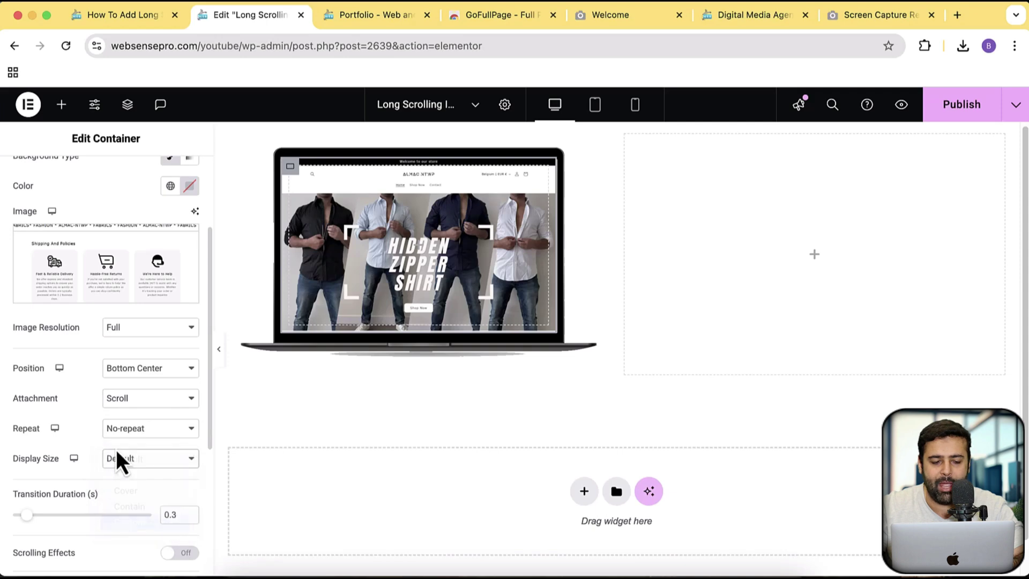
# Step: Set the hover background's transition duration to 3 seconds and test the scroll effect on the laptop mockup
pyautogui.scroll(-1, 115, 423)
pyautogui.scroll(-5, 138, 417)
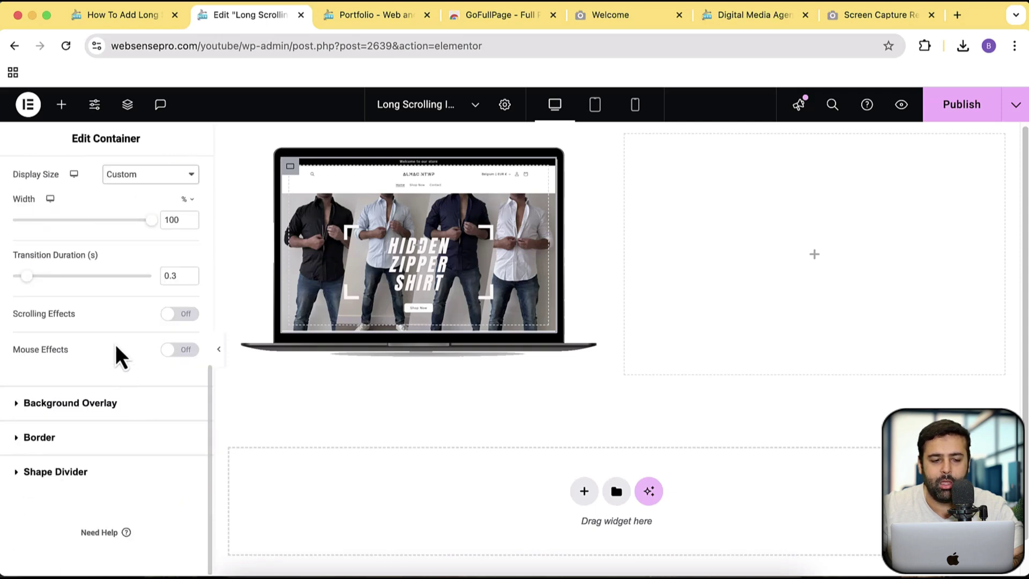
pyautogui.scroll(1, 111, 344)
pyautogui.moveTo(27, 302); pyautogui.dragTo(168, 301)
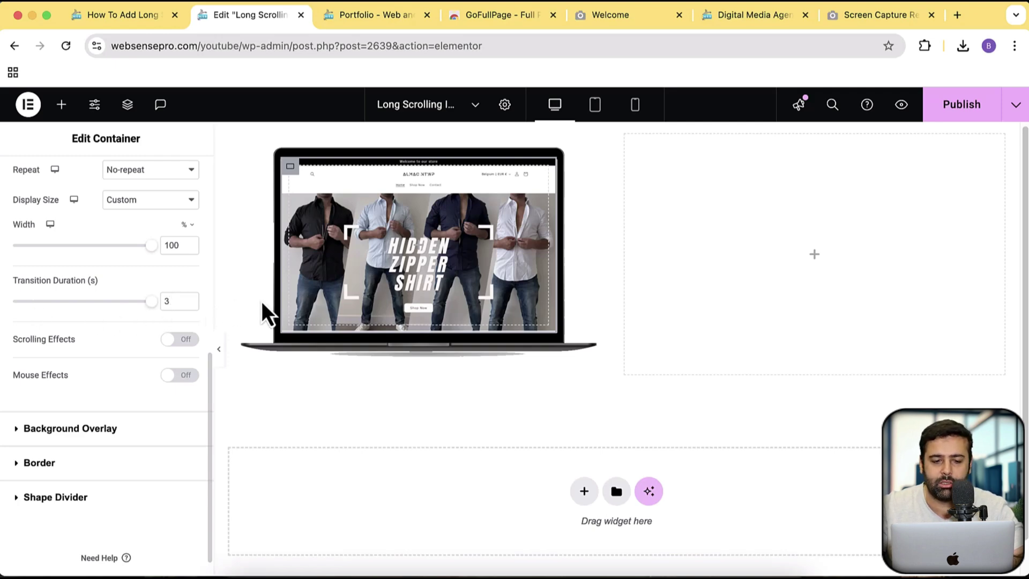
pyautogui.moveTo(148, 305); pyautogui.dragTo(203, 309)
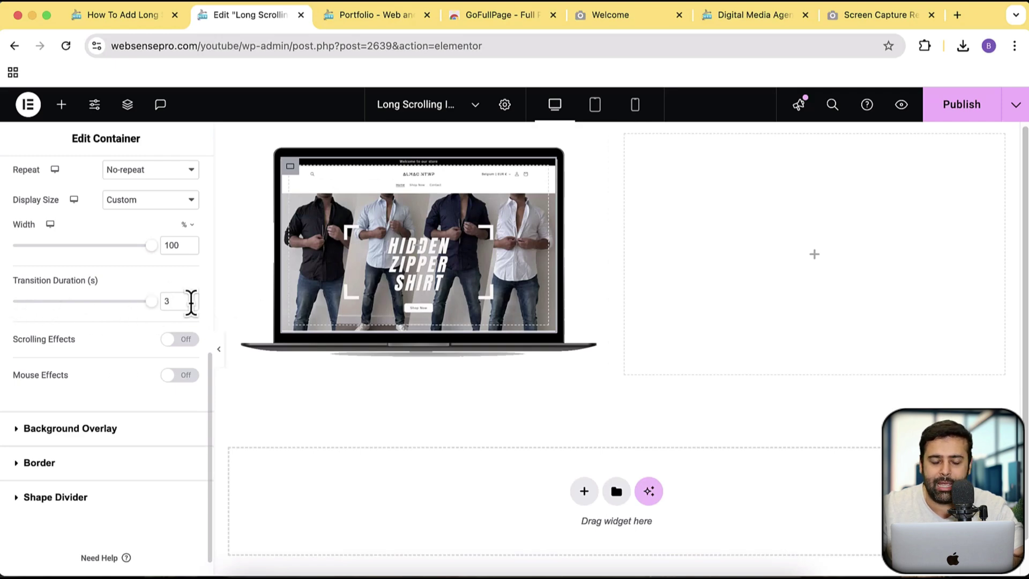
pyautogui.moveTo(378, 288)
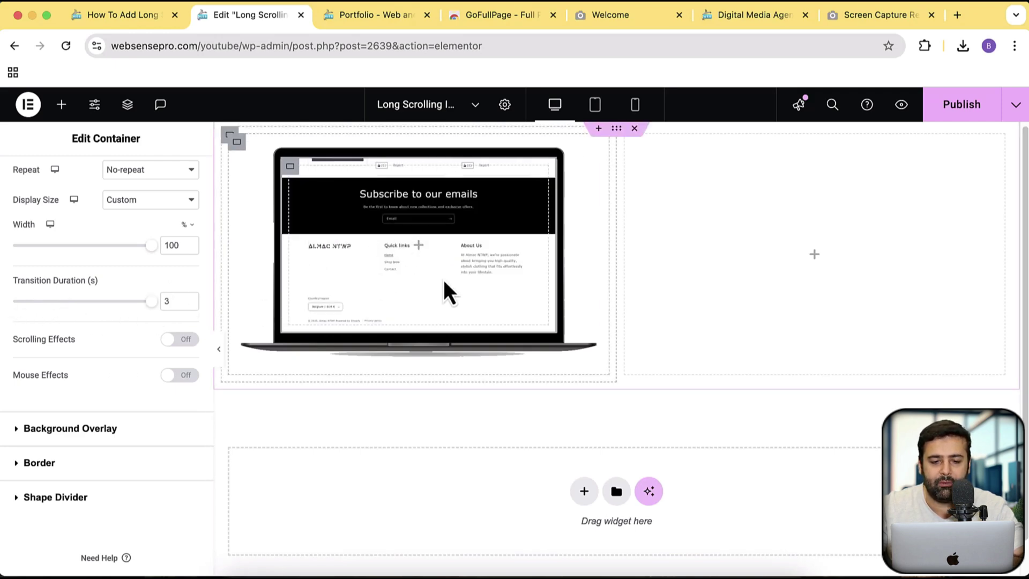
pyautogui.moveTo(532, 234)
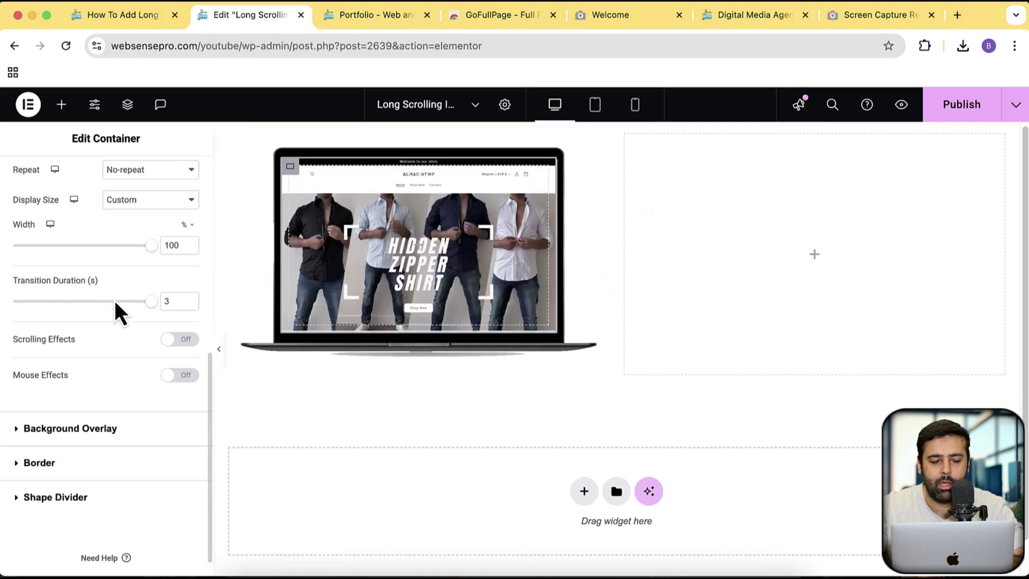
# Step: Open the Custom CSS editor in the container's advanced settings
pyautogui.scroll(10, 159, 443)
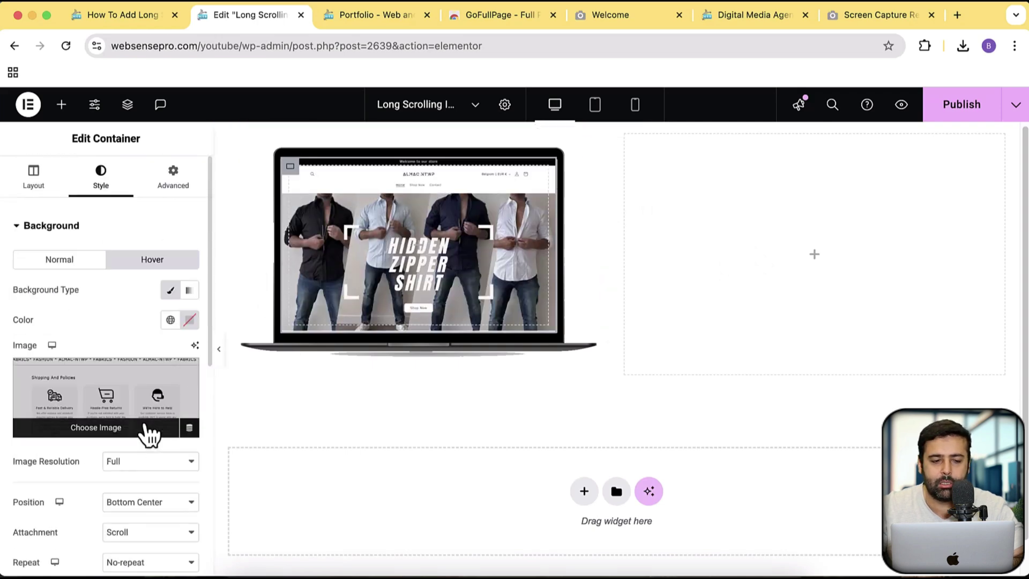
pyautogui.click(173, 182)
pyautogui.scroll(-5, 150, 230)
pyautogui.click(46, 474)
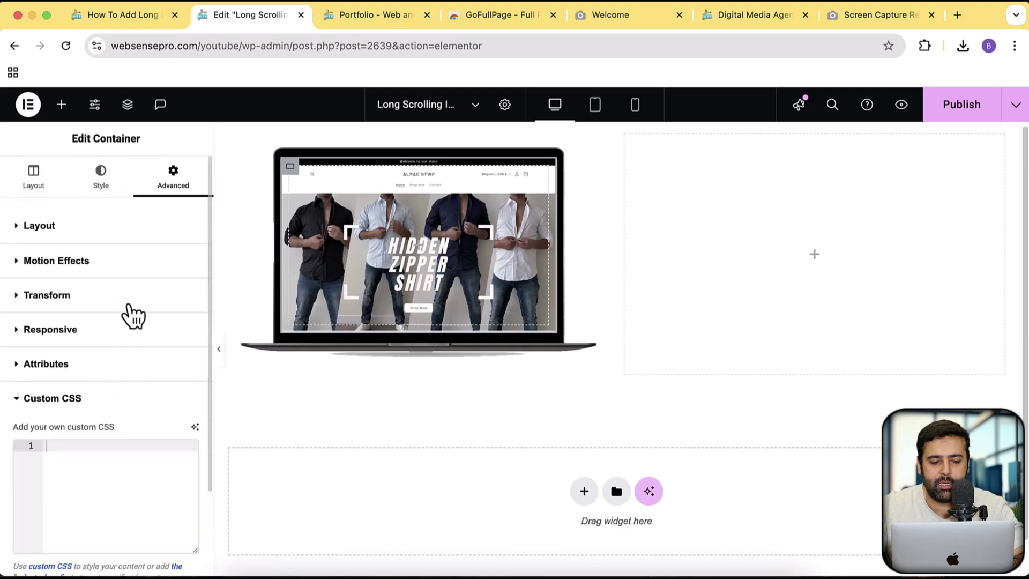
pyautogui.scroll(-3, 133, 316)
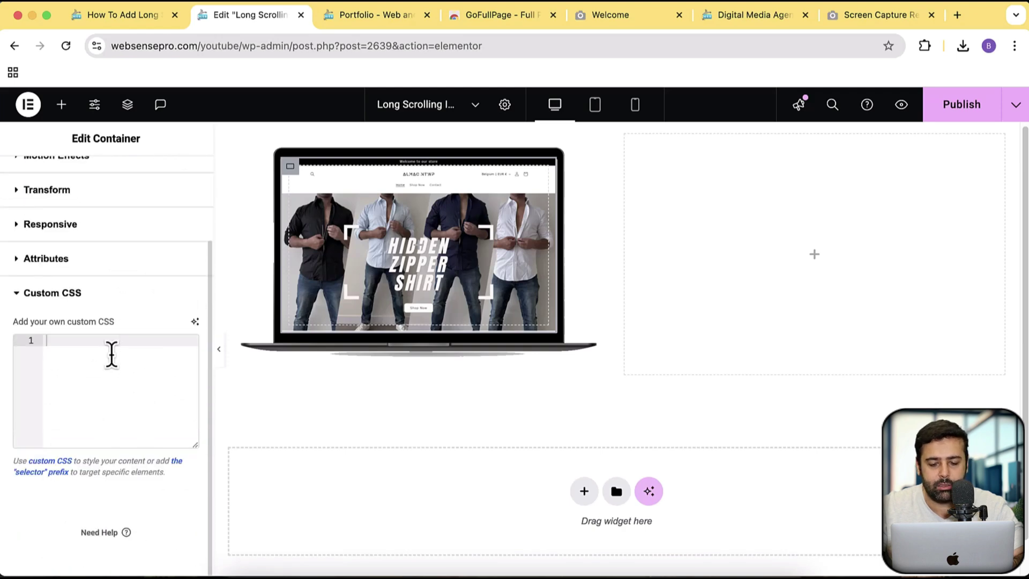
# Step: Switch to VS Code, copy the whole selector and selector:hover CSS snippet, and return to the Elementor page
pyautogui.click(595, 571)
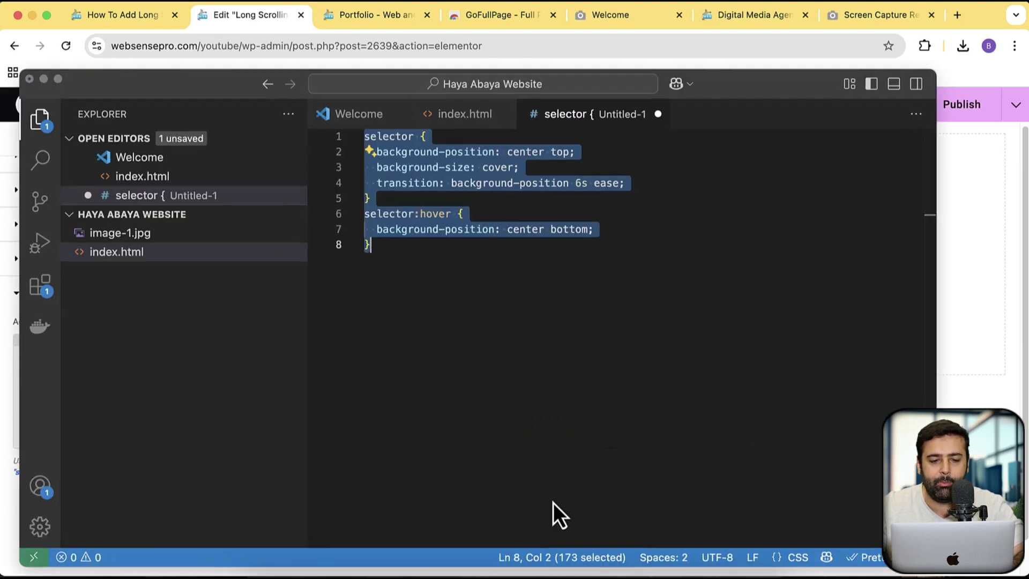
pyautogui.click(455, 291)
pyautogui.moveTo(445, 287); pyautogui.dragTo(351, 142)
pyautogui.press('super+c')
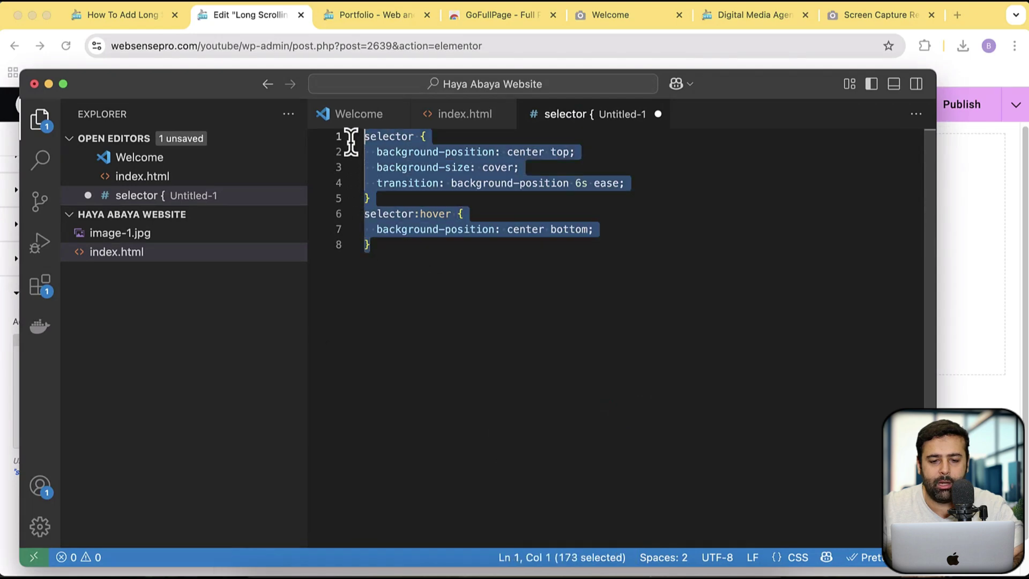
pyautogui.click(48, 86)
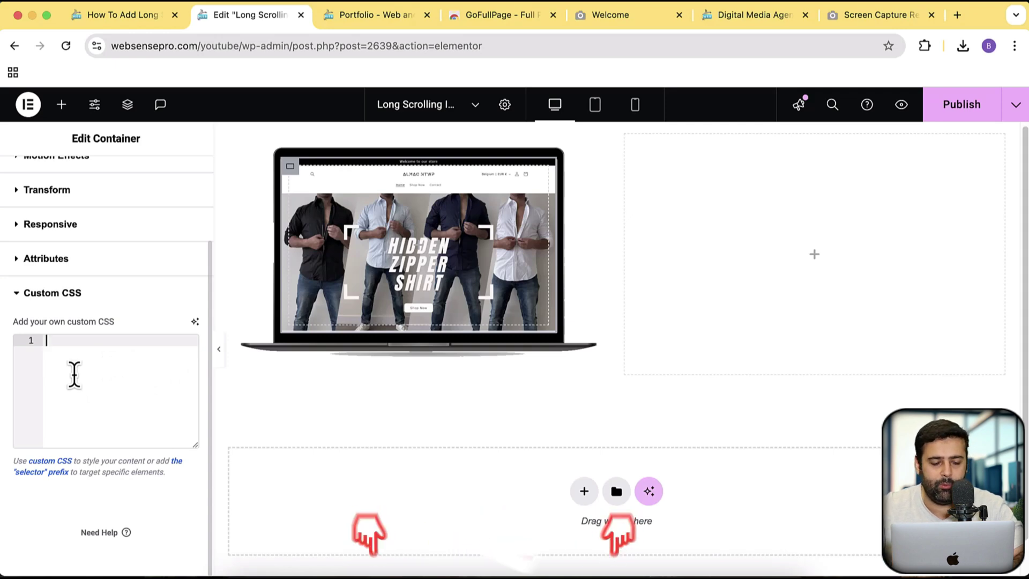
# Step: Paste the CSS with the 6s background-position transition into the container's custom CSS and test the hover scroll
pyautogui.press('super+v')
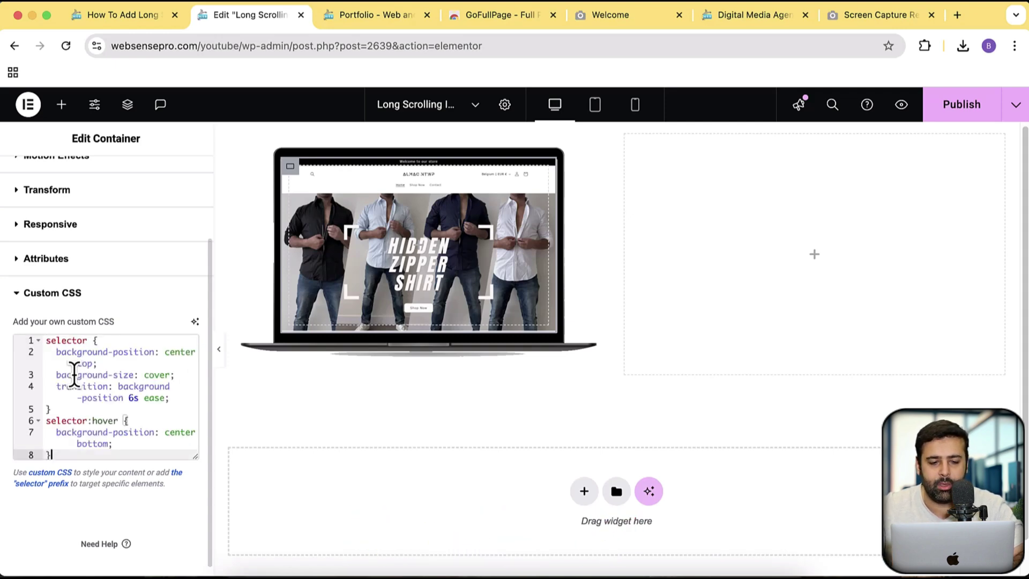
pyautogui.moveTo(427, 284)
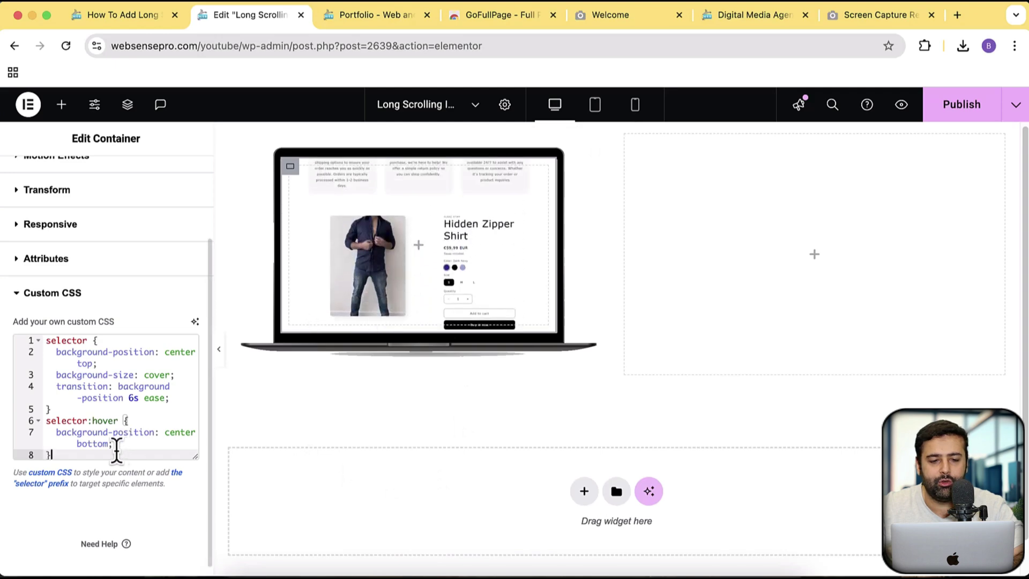
pyautogui.moveTo(547, 321)
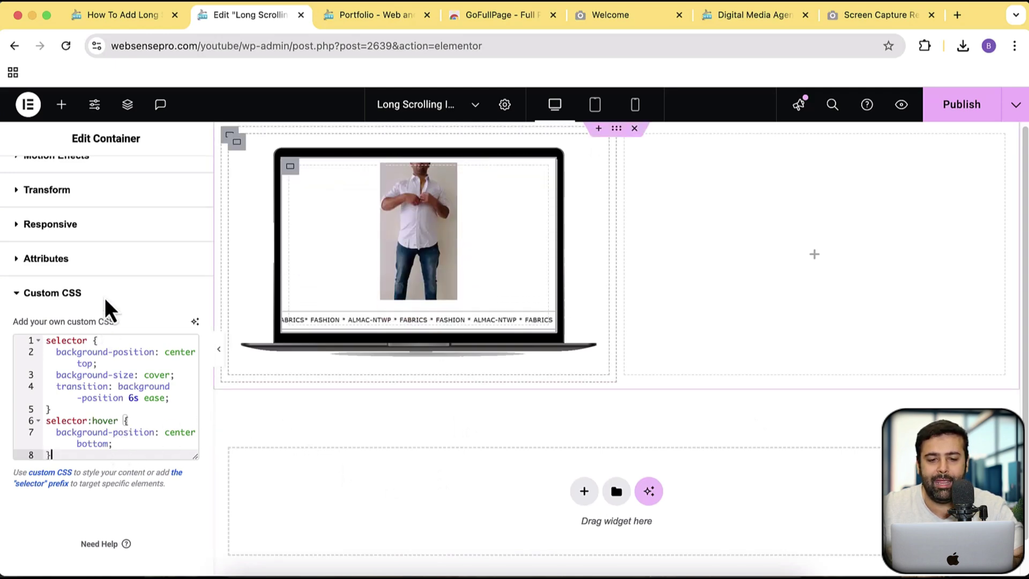
# Step: Switch the page to the tablet view and check how the screenshot container fits the laptop mockup
pyautogui.scroll(2, 108, 305)
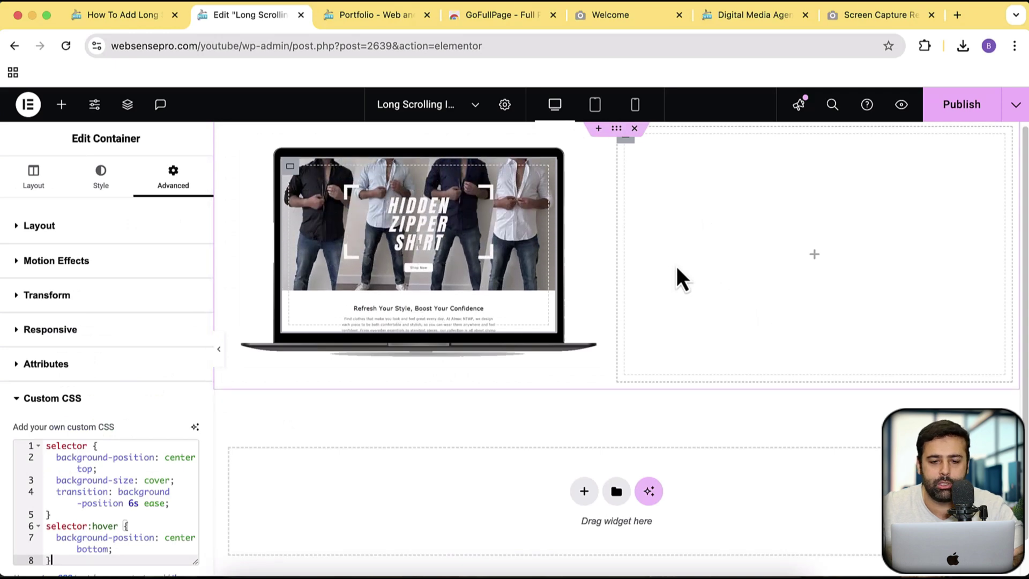
pyautogui.click(594, 108)
pyautogui.moveTo(497, 243)
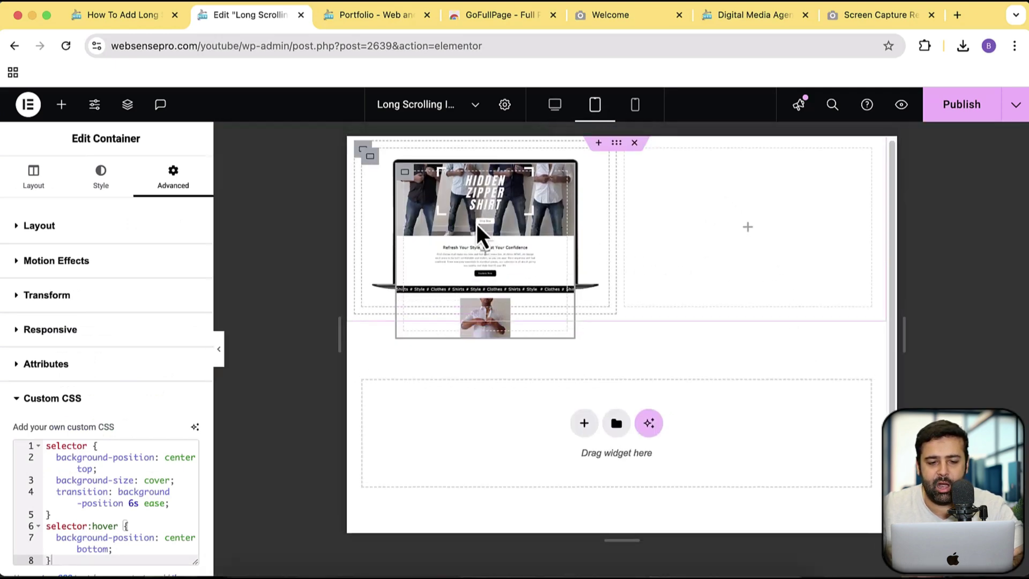
pyautogui.moveTo(522, 311)
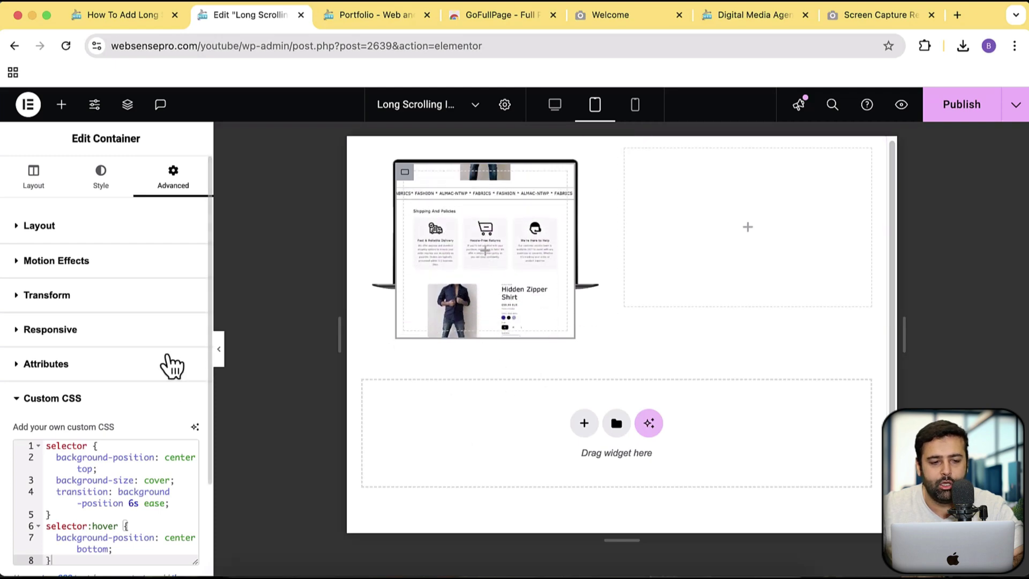
# Step: Set the container's tablet minimum height to 140 px to fit it inside the laptop screen
pyautogui.click(32, 186)
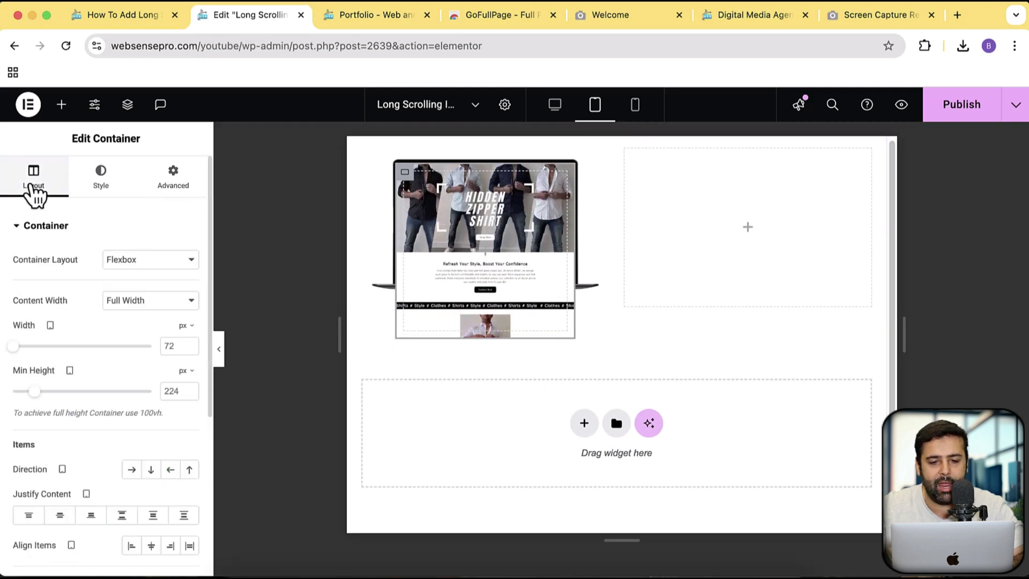
pyautogui.scroll(-1, 114, 331)
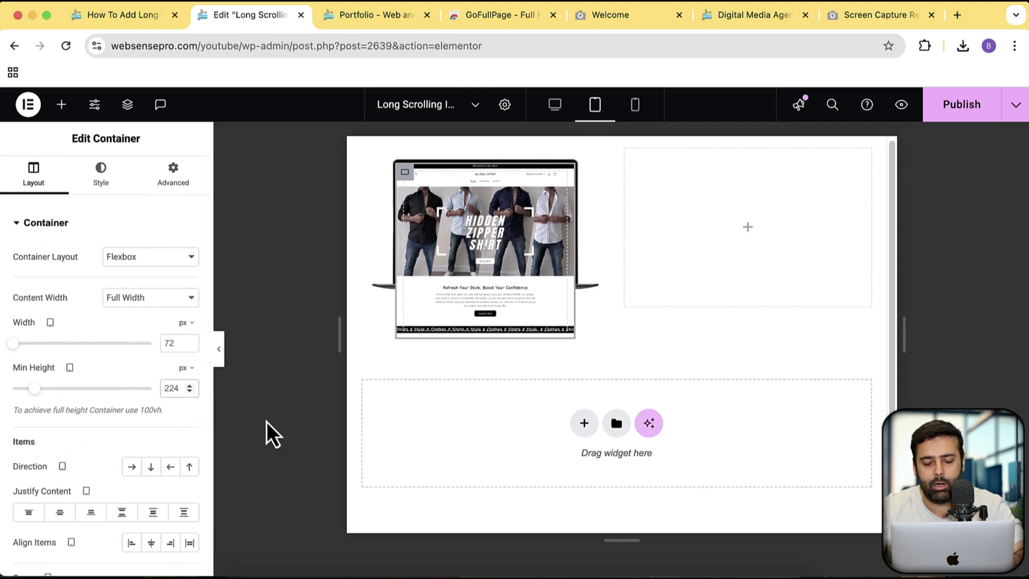
pyautogui.press('super+a')
pyautogui.write('150')
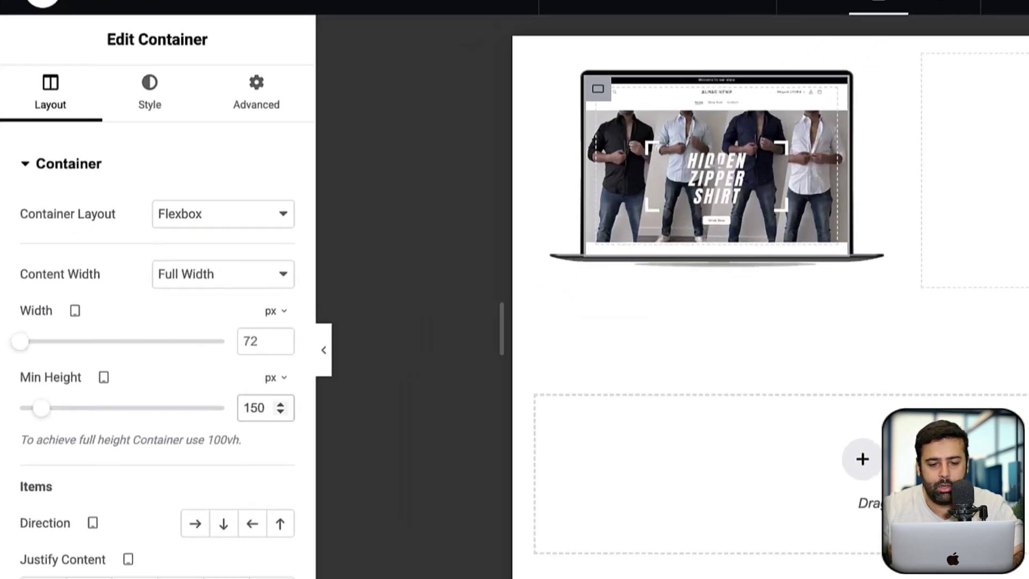
pyautogui.press('Down')
pyautogui.press('Down')
pyautogui.press('Down')
pyautogui.press('Down')
pyautogui.press('Down')
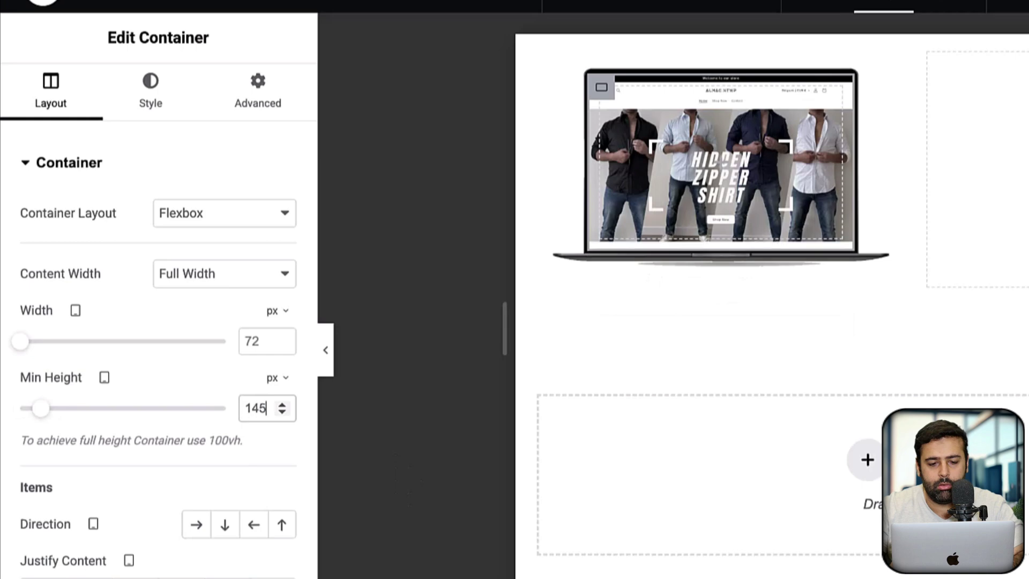
pyautogui.press('Down')
pyautogui.press('Down')
pyautogui.press('Down')
pyautogui.press('Down')
pyautogui.press('Down')
pyautogui.press('Down')
pyautogui.press('Down')
pyautogui.press('Down')
pyautogui.press('Down')
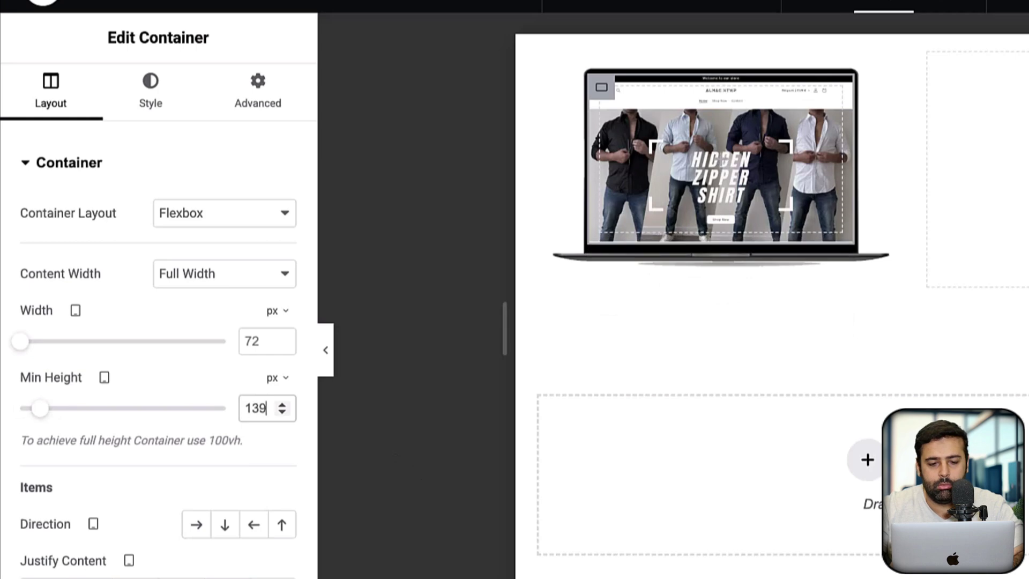
pyautogui.press('Up')
pyautogui.press('Up')
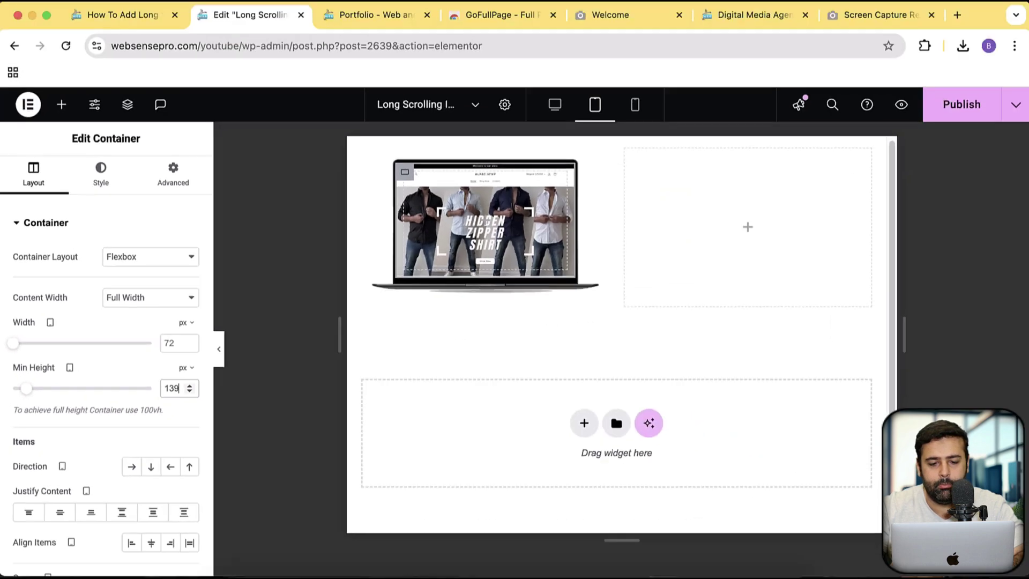
pyautogui.press('Up')
pyautogui.press('Up')
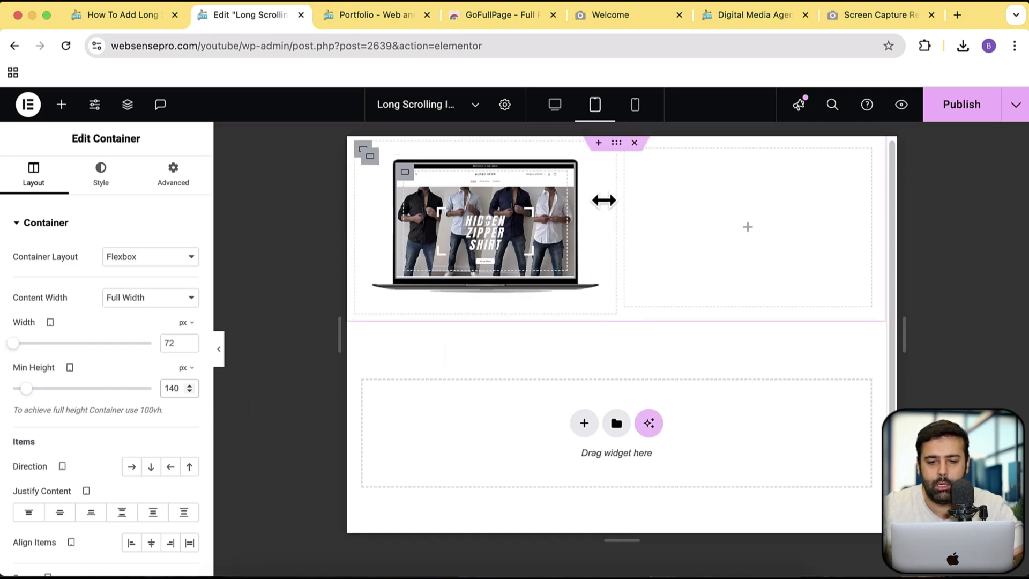
# Step: Switch to the mobile view and set the screenshot container's width to 71% to fit the laptop screen
pyautogui.click(635, 105)
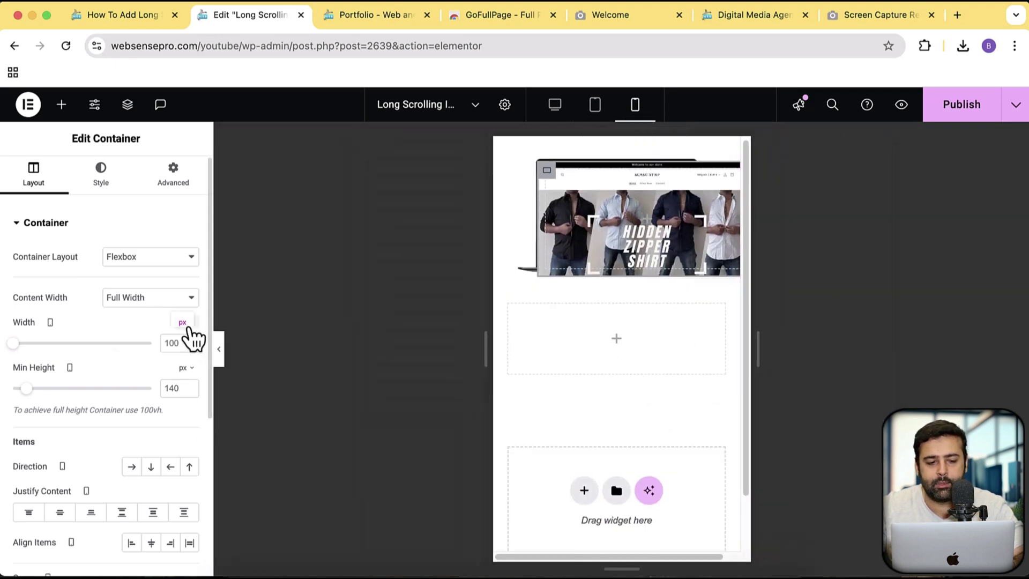
pyautogui.click(184, 344)
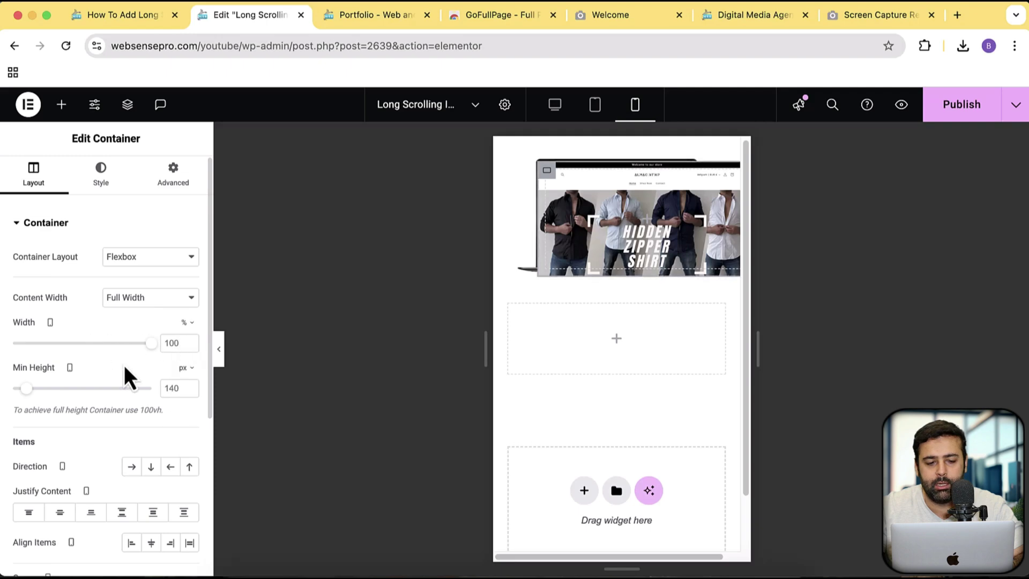
pyautogui.press('super+a')
pyautogui.write('90')
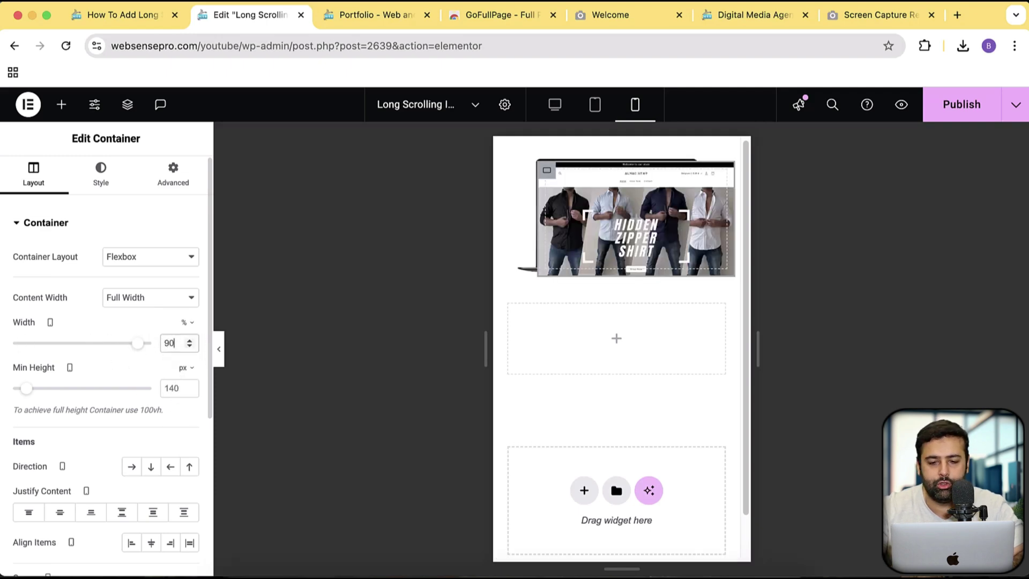
pyautogui.press('Down')
pyautogui.press('Down')
pyautogui.press('Down')
pyautogui.press('Down')
pyautogui.press('Down')
pyautogui.press('Down')
pyautogui.press('Down')
pyautogui.press('Down')
pyautogui.press('Down')
pyautogui.press('Down')
pyautogui.press('Down')
pyautogui.press('Down')
pyautogui.press('Down')
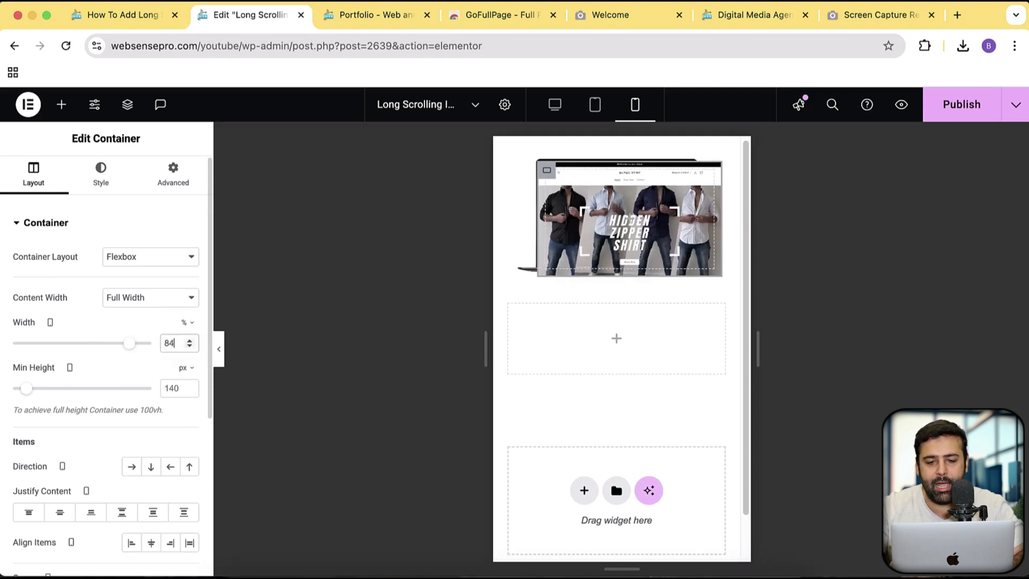
pyautogui.press('Down')
pyautogui.press('Down')
pyautogui.press('Down')
pyautogui.press('Down')
pyautogui.press('Down')
pyautogui.press('Down')
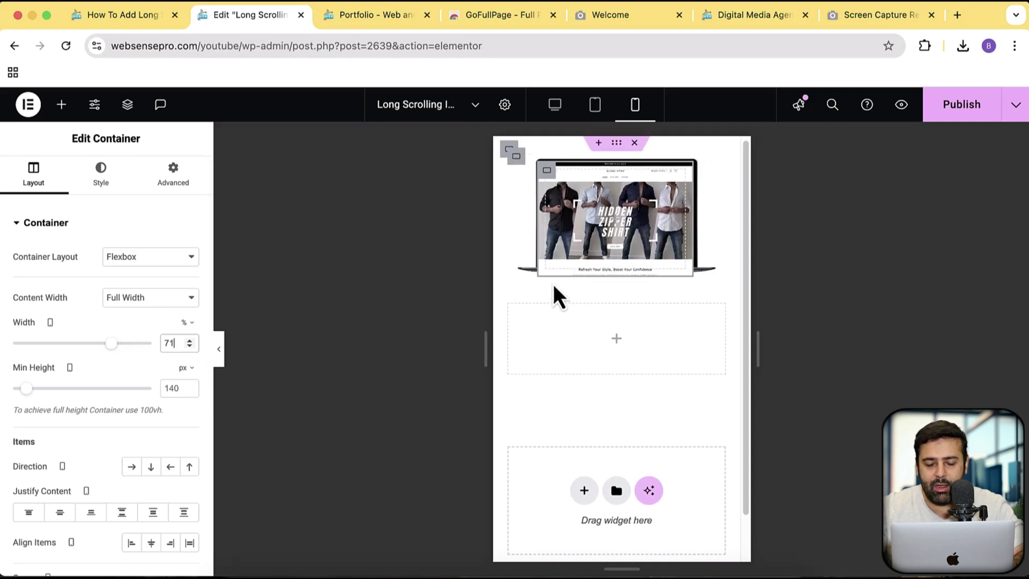
# Step: Set the container's mobile minimum height to 120 px
pyautogui.moveTo(557, 273)
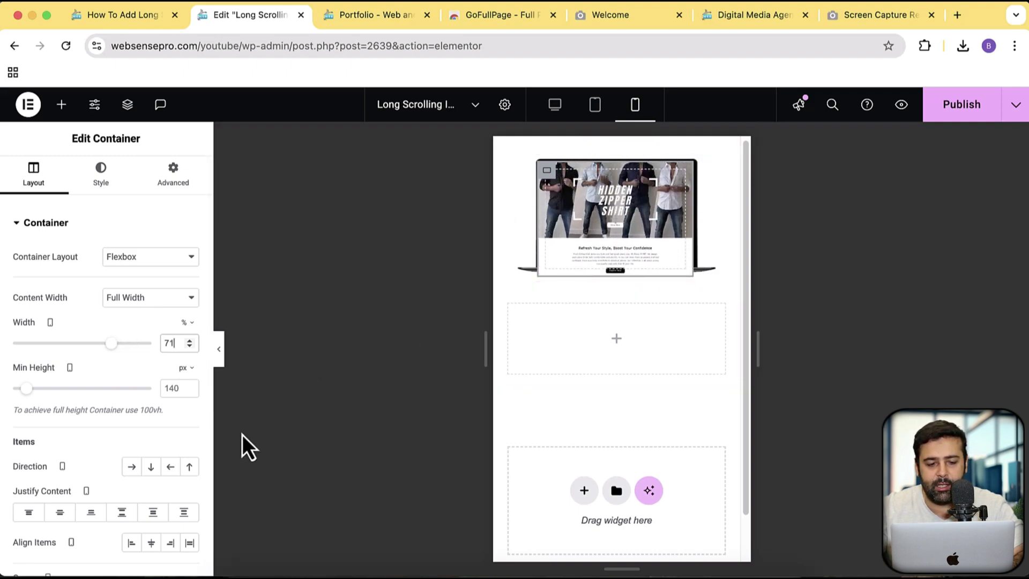
pyautogui.doubleClick(171, 388)
pyautogui.write('125')
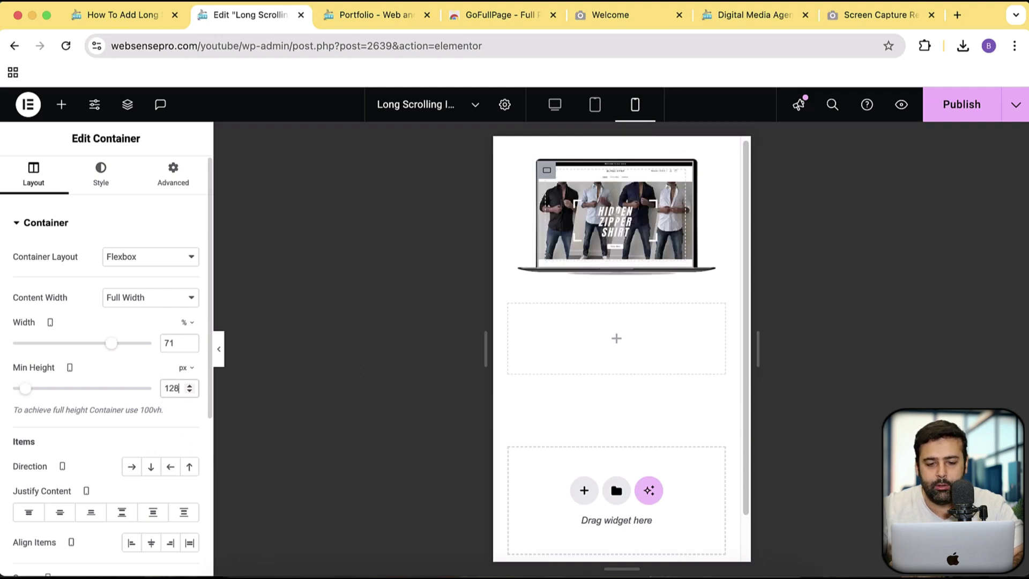
pyautogui.press('Down')
pyautogui.press('Down')
pyautogui.press('Down')
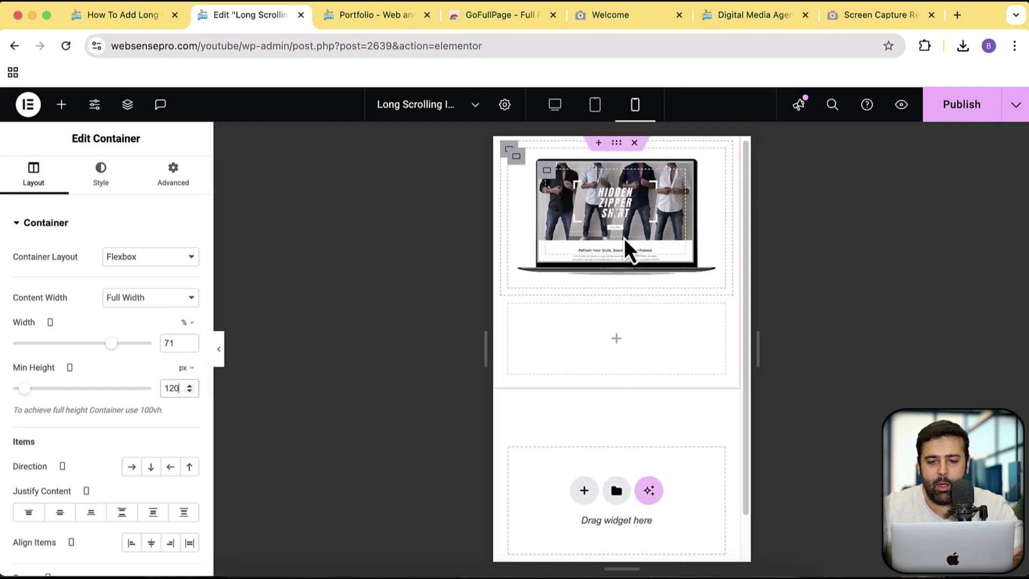
# Step: Check the mockup in the tablet view, return to the desktop view, and preview it without the editing panel
pyautogui.click(601, 116)
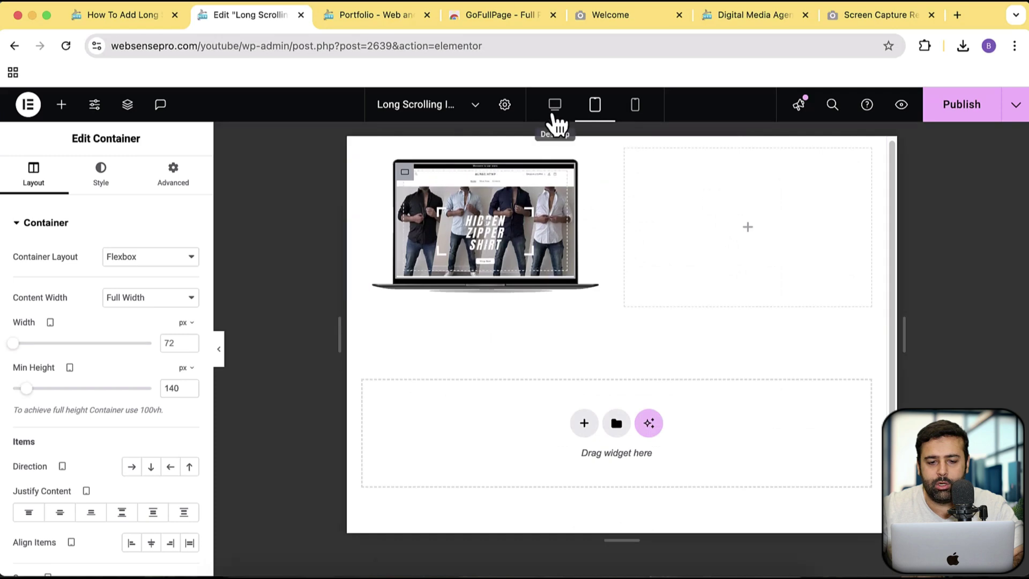
pyautogui.click(555, 107)
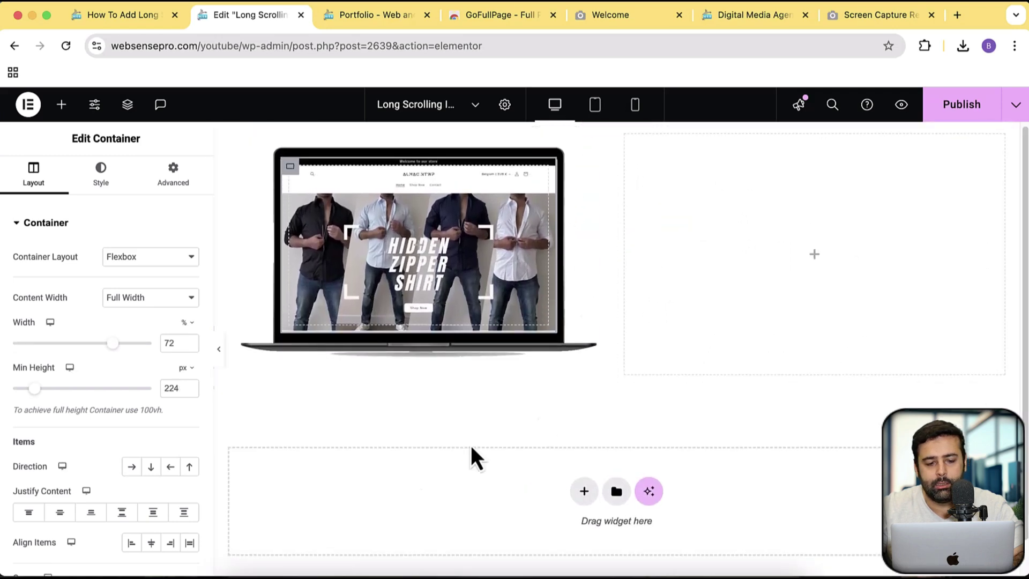
pyautogui.click(220, 353)
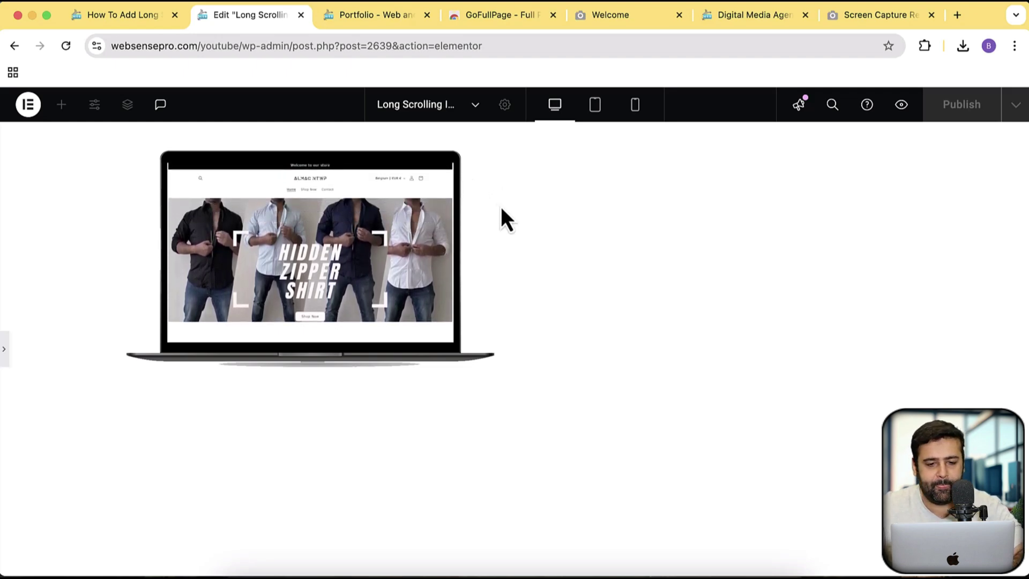
# Step: Capture the laptop's upper right corner, mark the screen edge with a red arrow, and discard the capture
pyautogui.press('super+shift+9')
pyautogui.moveTo(341, 116); pyautogui.dragTo(582, 273)
pyautogui.click(594, 151)
pyautogui.moveTo(493, 142); pyautogui.dragTo(455, 167)
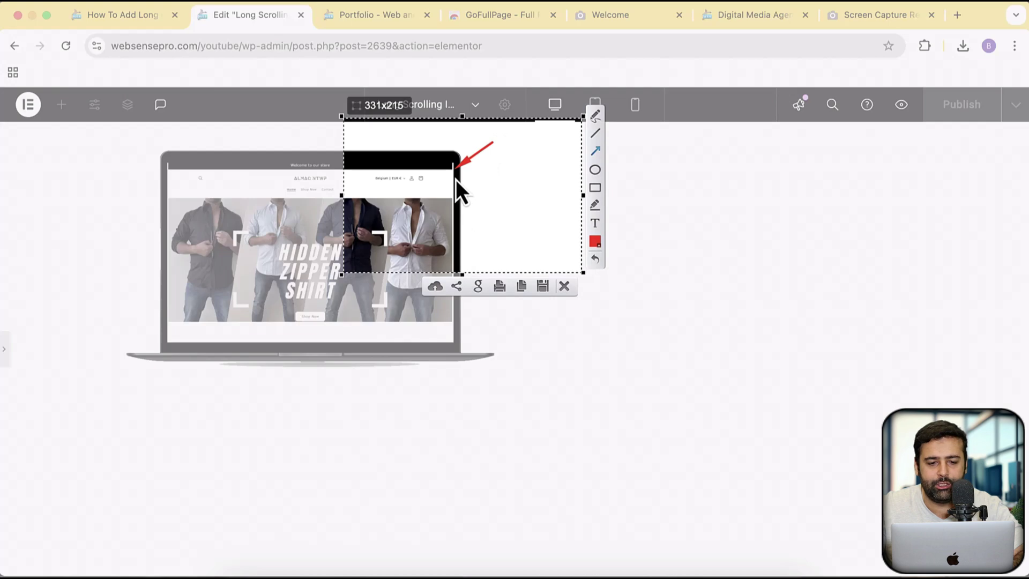
pyautogui.click(562, 287)
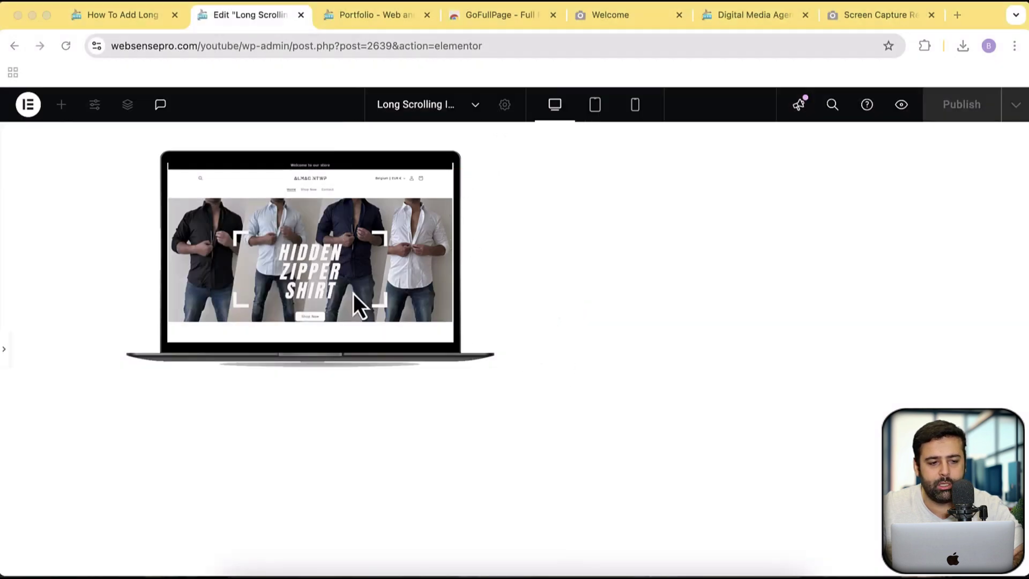
# Step: Set the container's desktop width to 72.5% and preview the mockup without the editing panel
pyautogui.click(6, 350)
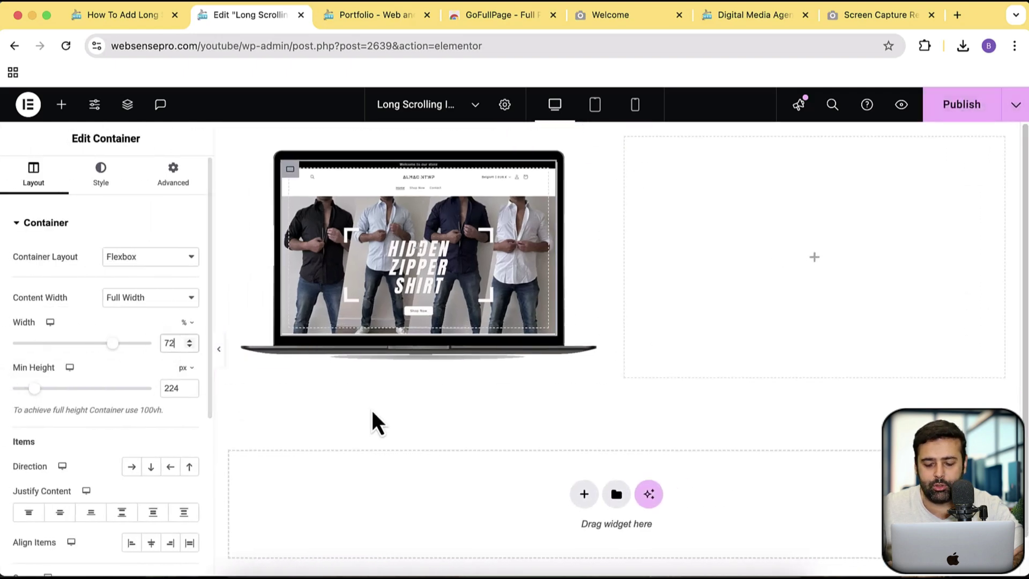
pyautogui.click(176, 343)
pyautogui.press('Up')
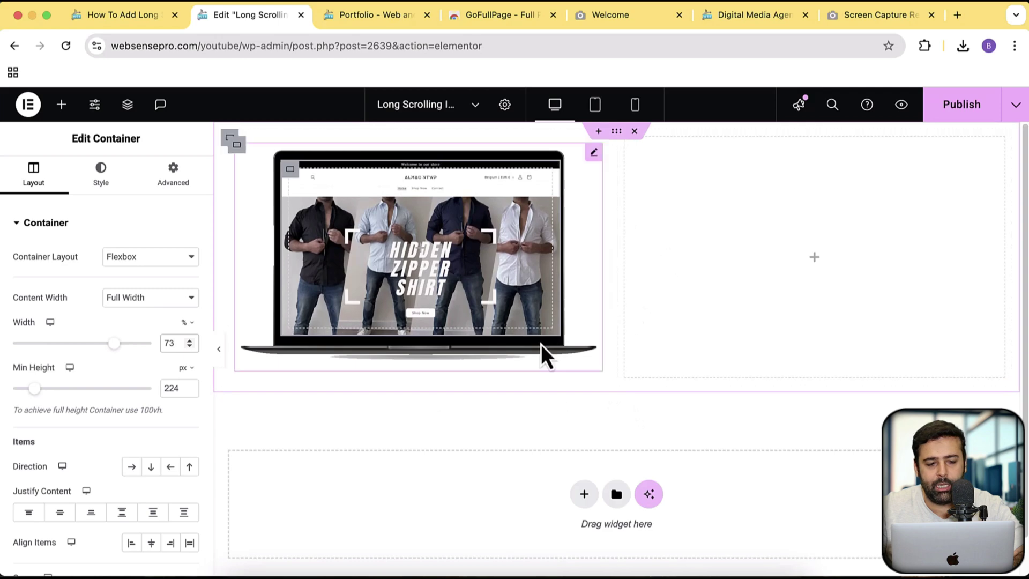
pyautogui.press('BackSpace')
pyautogui.write('2.5')
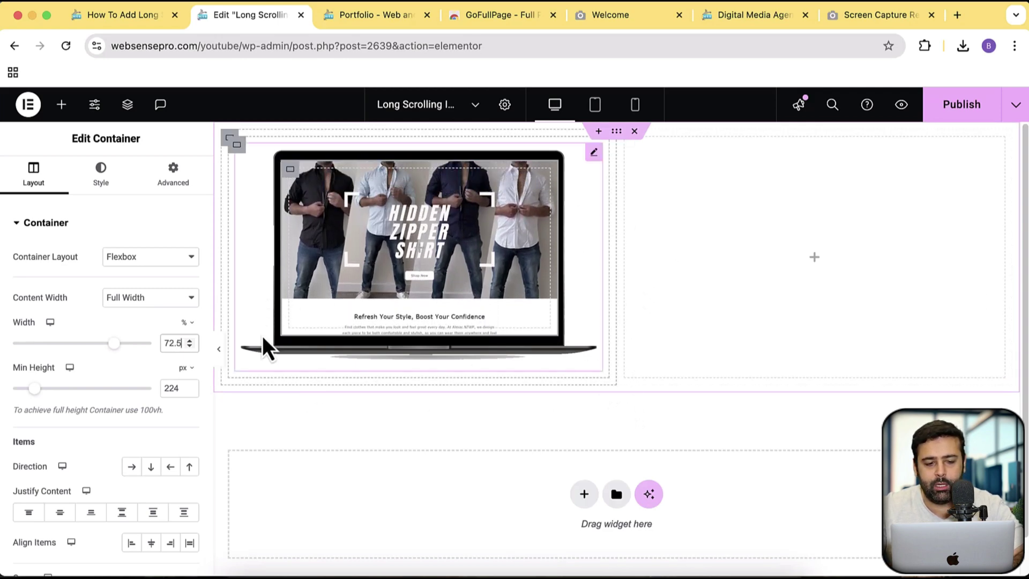
pyautogui.click(219, 349)
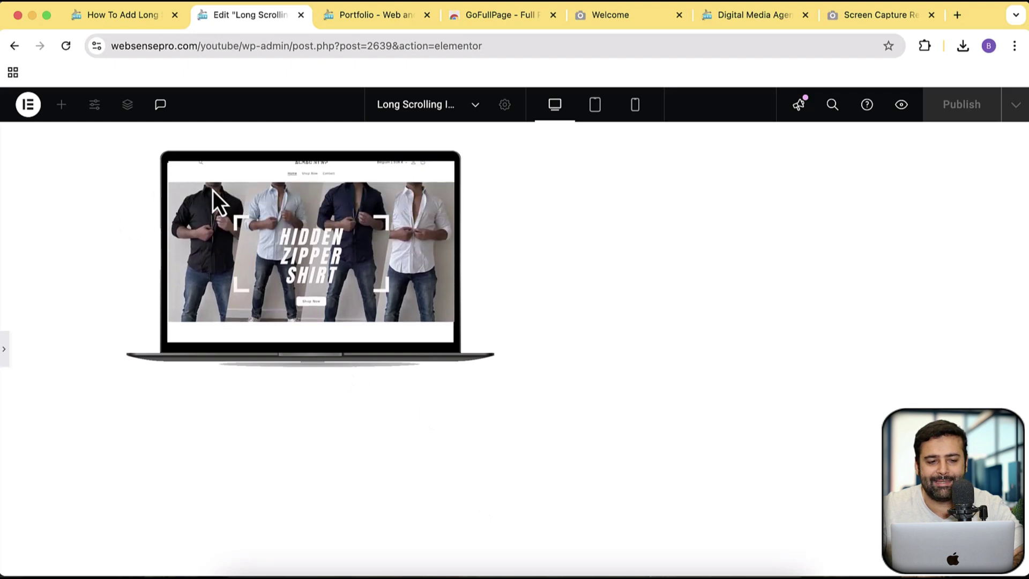
# Step: Set the container's horizontal offset to 13.5% and vertical offset to 9.5%, and preview the alignment
pyautogui.click(5, 353)
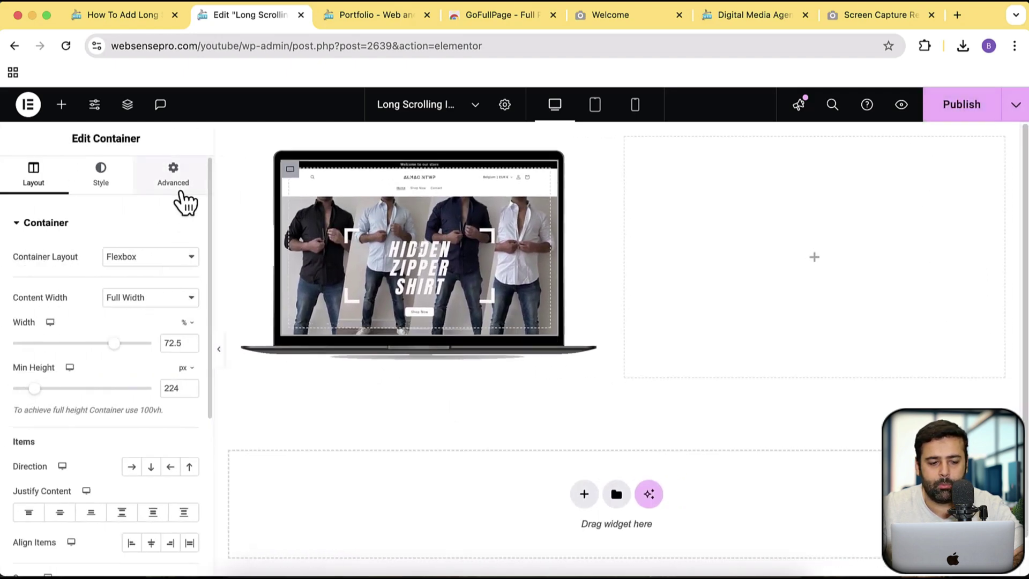
pyautogui.click(178, 192)
pyautogui.scroll(-10, 128, 287)
pyautogui.scroll(5, 133, 338)
pyautogui.scroll(3, 115, 279)
pyautogui.scroll(-6, 114, 288)
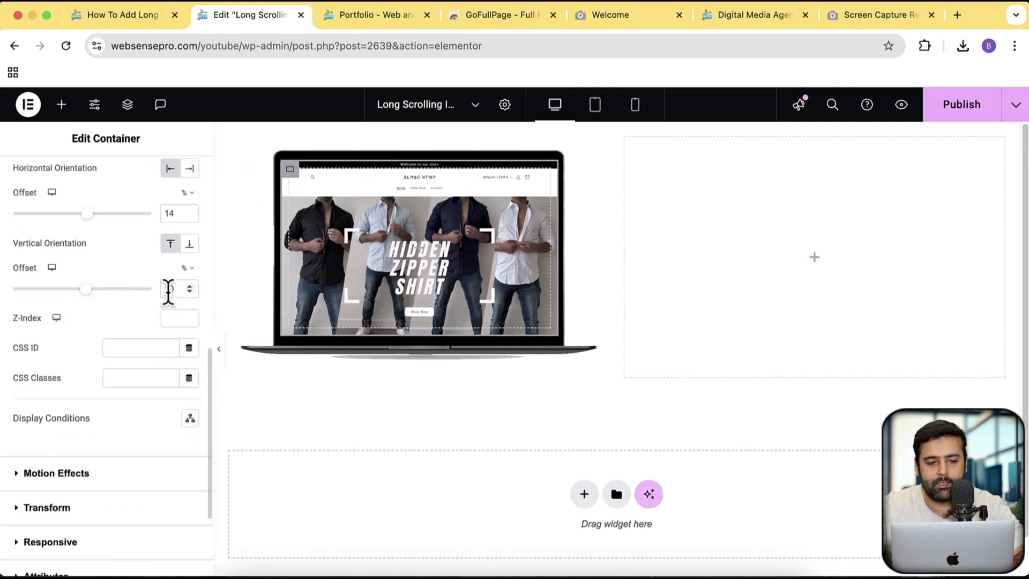
pyautogui.scroll(1, 168, 289)
pyautogui.write('13.5')
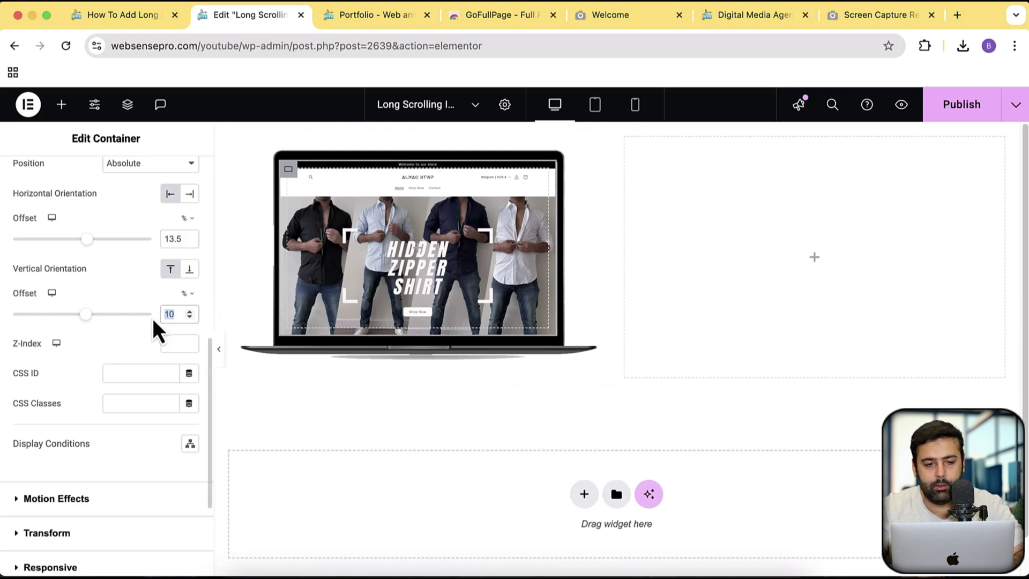
pyautogui.write('9.5')
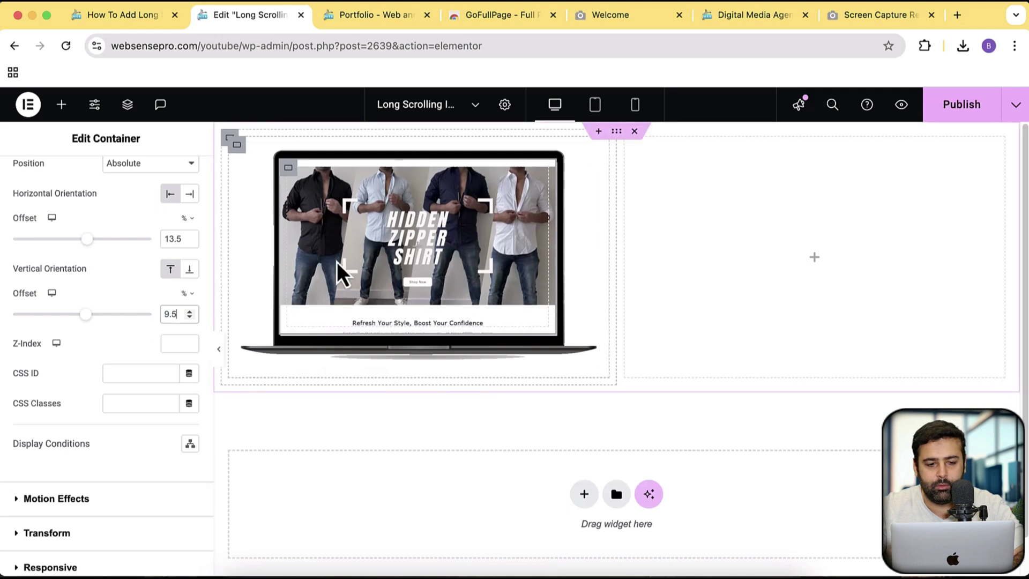
pyautogui.click(220, 343)
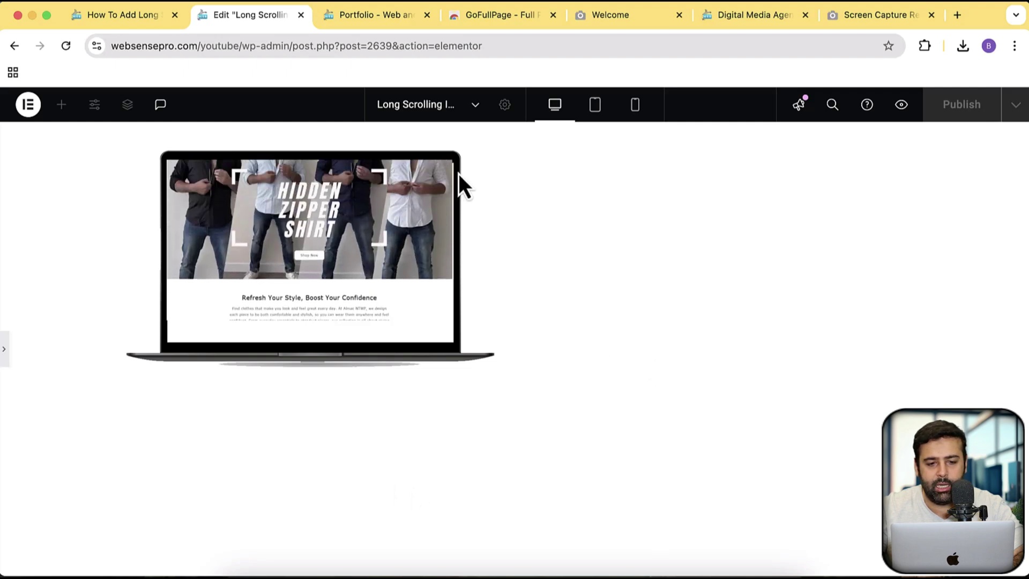
# Step: Fine-tune the container's horizontal offset to 13.8% and preview the hover scroll on desktop
pyautogui.click(6, 349)
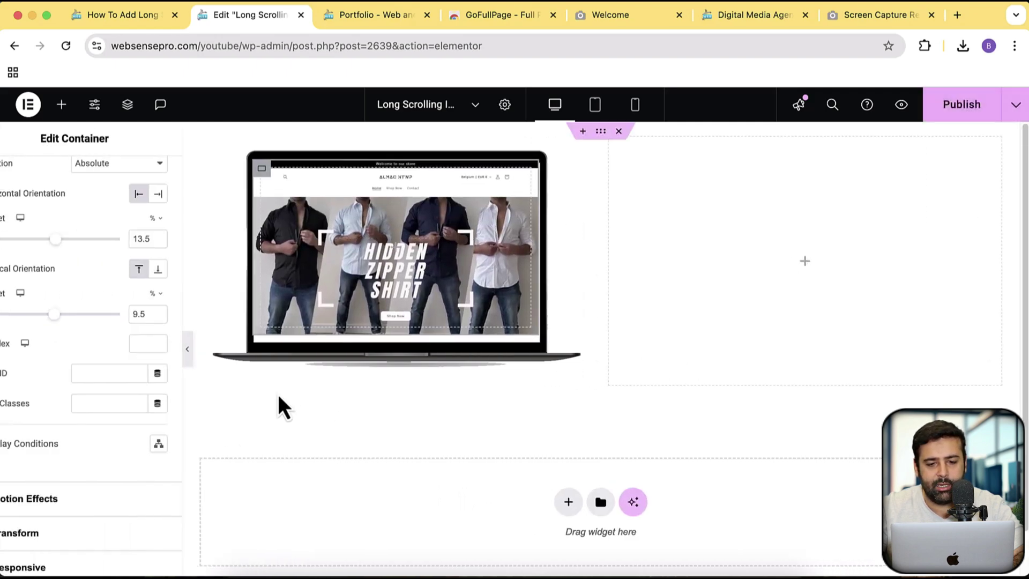
pyautogui.click(181, 238)
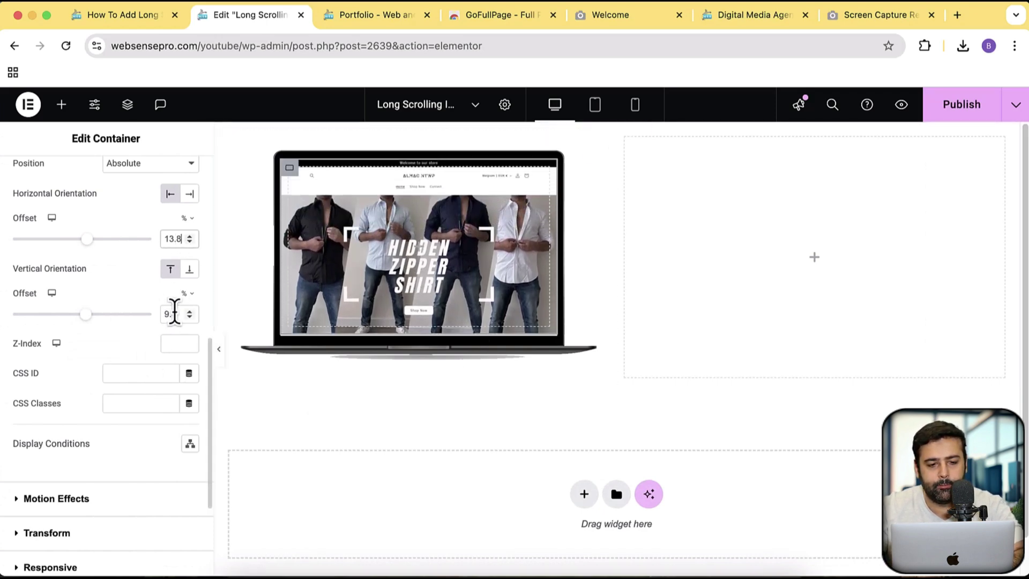
pyautogui.click(222, 352)
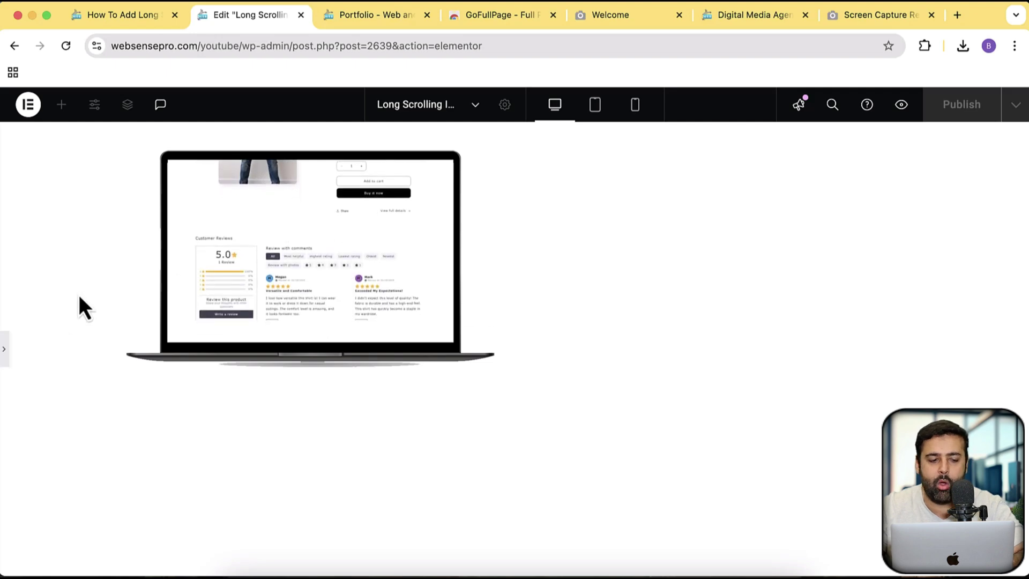
# Step: Preview the hover scroll and the container's fit in the tablet, mobile and desktop views
pyautogui.click(5, 356)
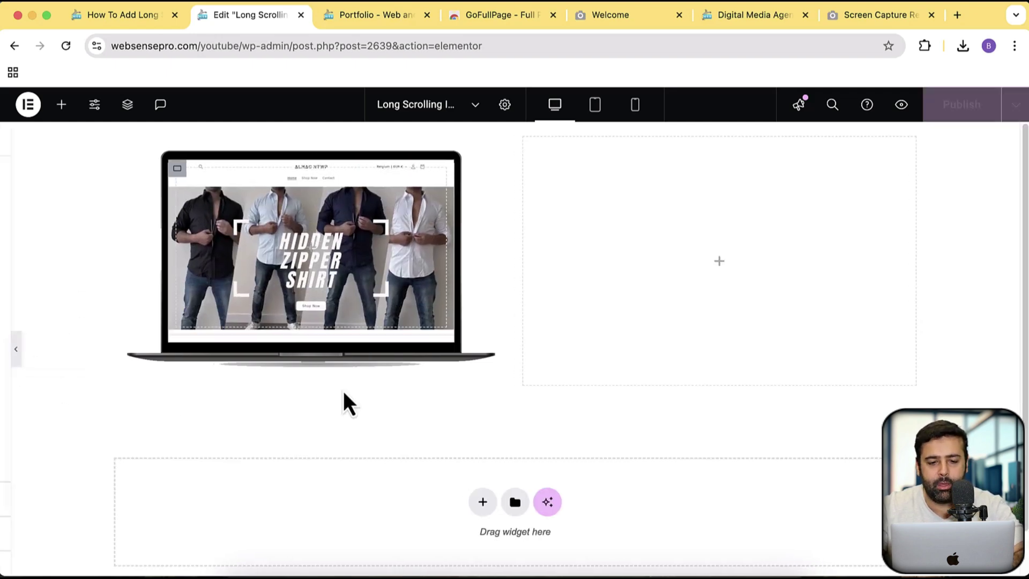
pyautogui.click(595, 107)
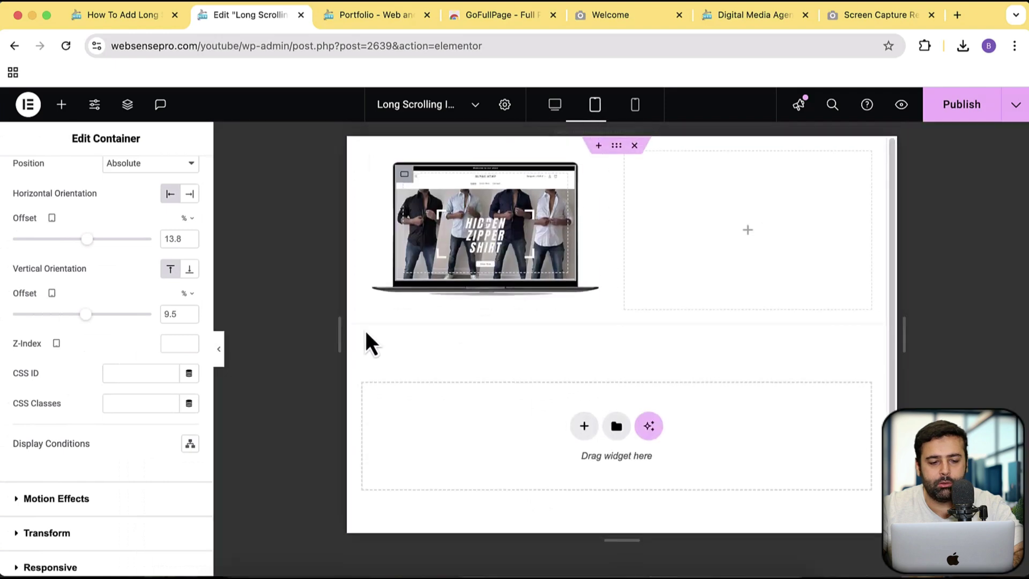
pyautogui.click(219, 349)
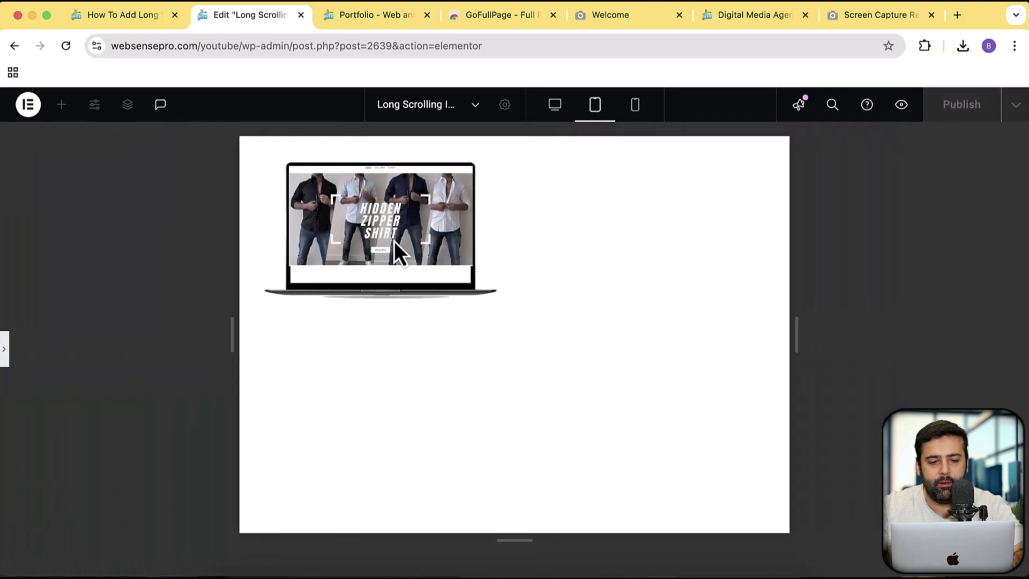
pyautogui.click(638, 118)
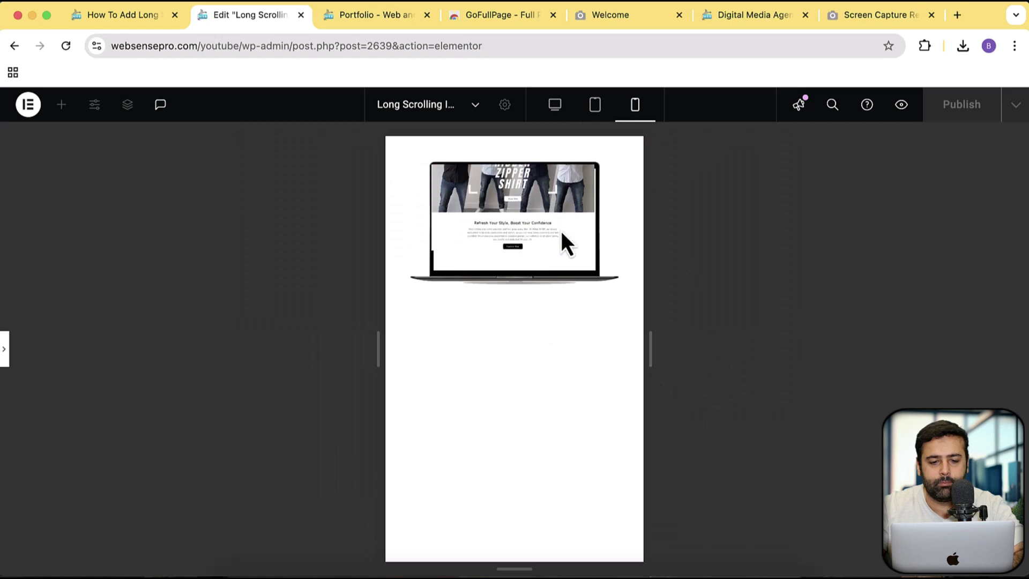
pyautogui.click(601, 114)
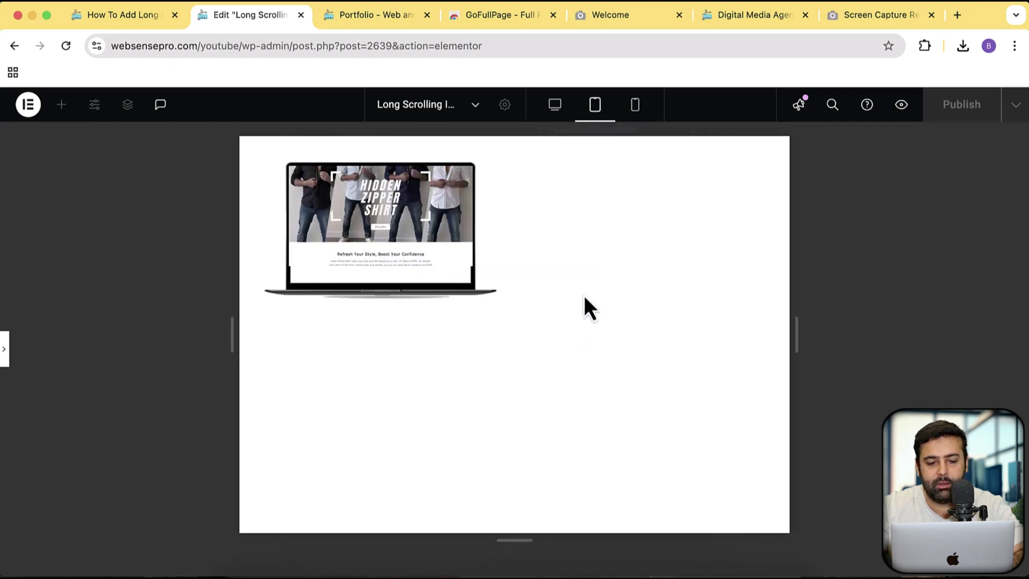
pyautogui.click(628, 114)
pyautogui.click(562, 111)
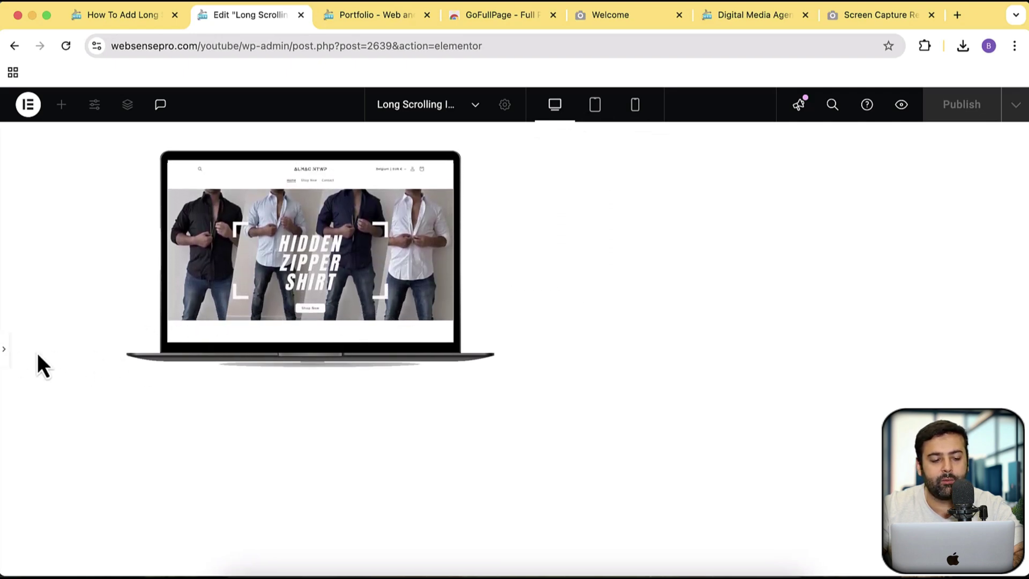
# Step: Set the screenshot container's desktop minimum height to 240 px and preview the mockup without the editing panel
pyautogui.click(4, 349)
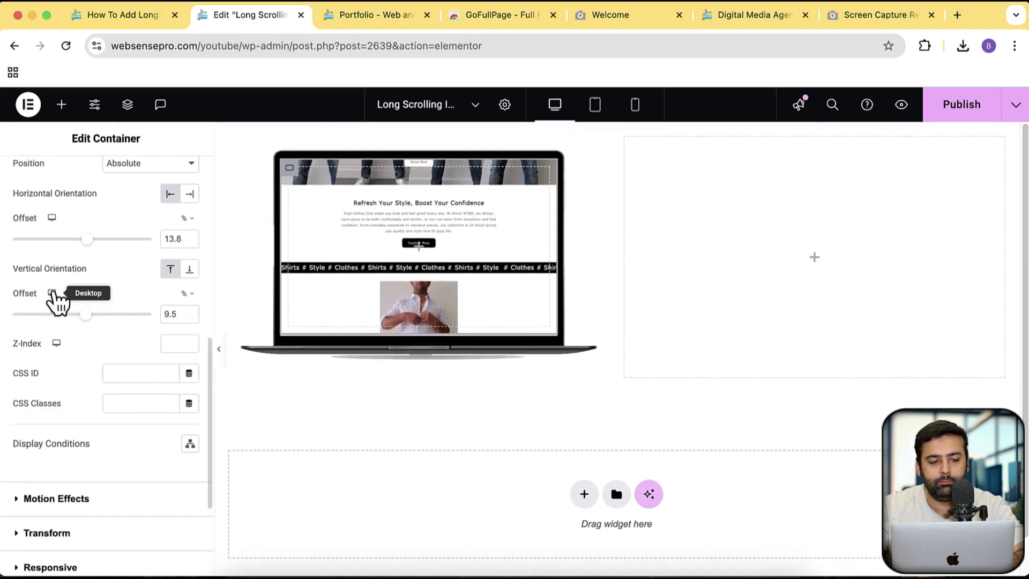
pyautogui.scroll(10, 58, 301)
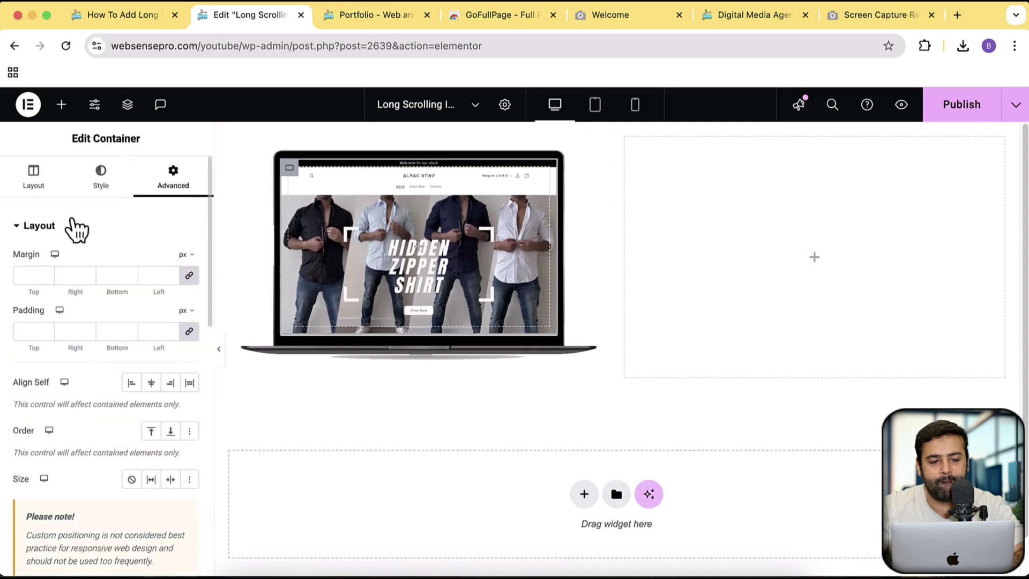
pyautogui.click(38, 181)
pyautogui.scroll(-1, 73, 273)
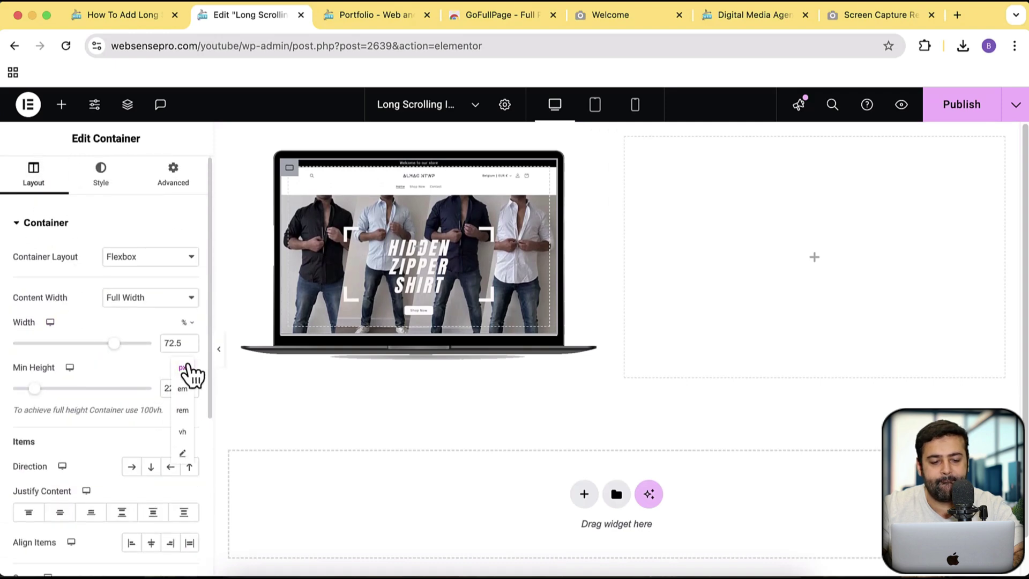
pyautogui.click(131, 372)
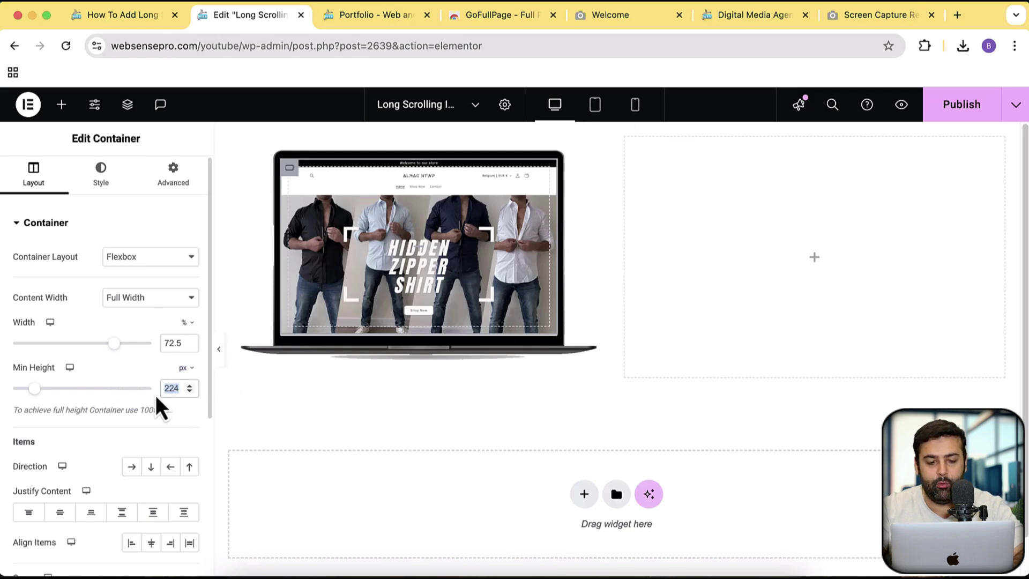
pyautogui.write('240')
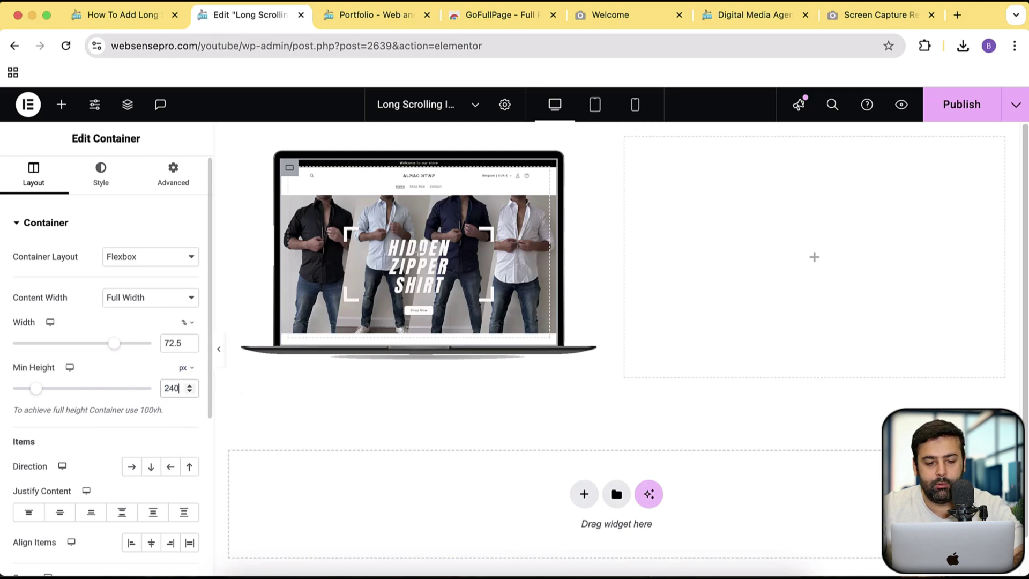
pyautogui.click(220, 354)
pyautogui.moveTo(313, 294)
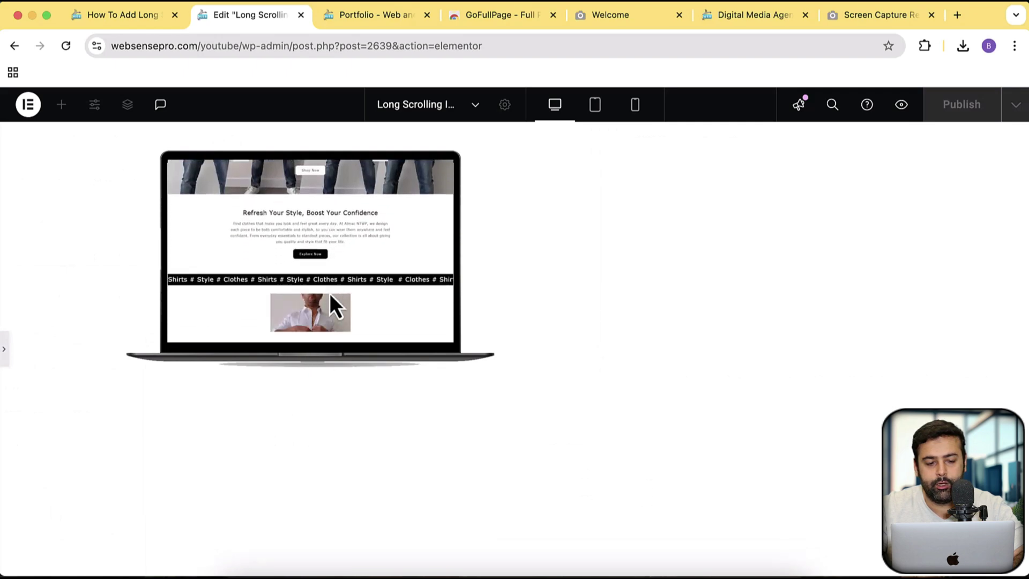
# Step: Raise the screenshot container's minimum height to 250 px and preview the hover scroll on desktop
pyautogui.click(4, 353)
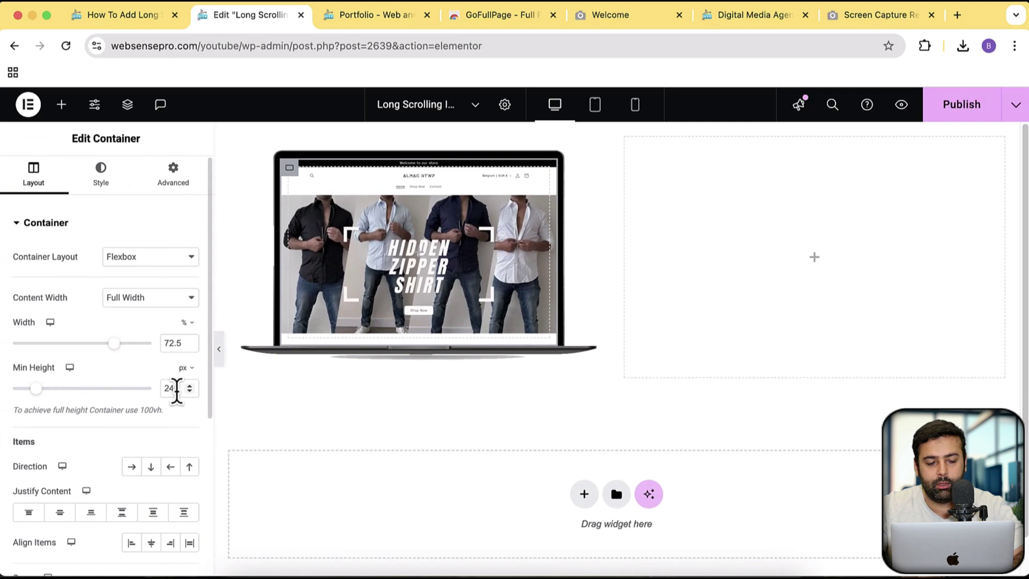
pyautogui.press('Up')
pyautogui.press('Up')
pyautogui.press('Up')
pyautogui.press('Up')
pyautogui.press('Up')
pyautogui.press('Up')
pyautogui.press('Up')
pyautogui.press('Up')
pyautogui.press('Up')
pyautogui.press('Up')
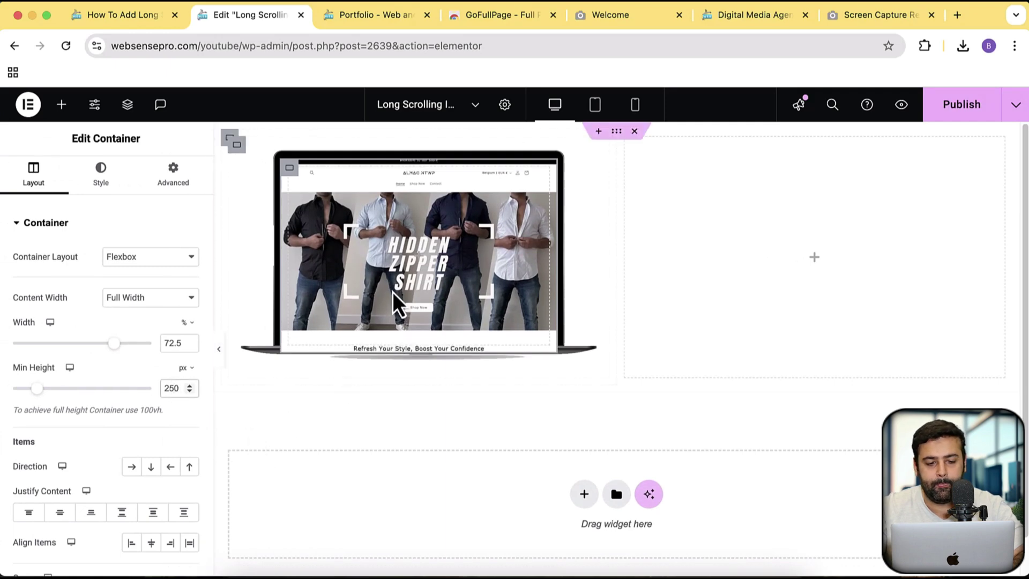
pyautogui.click(219, 350)
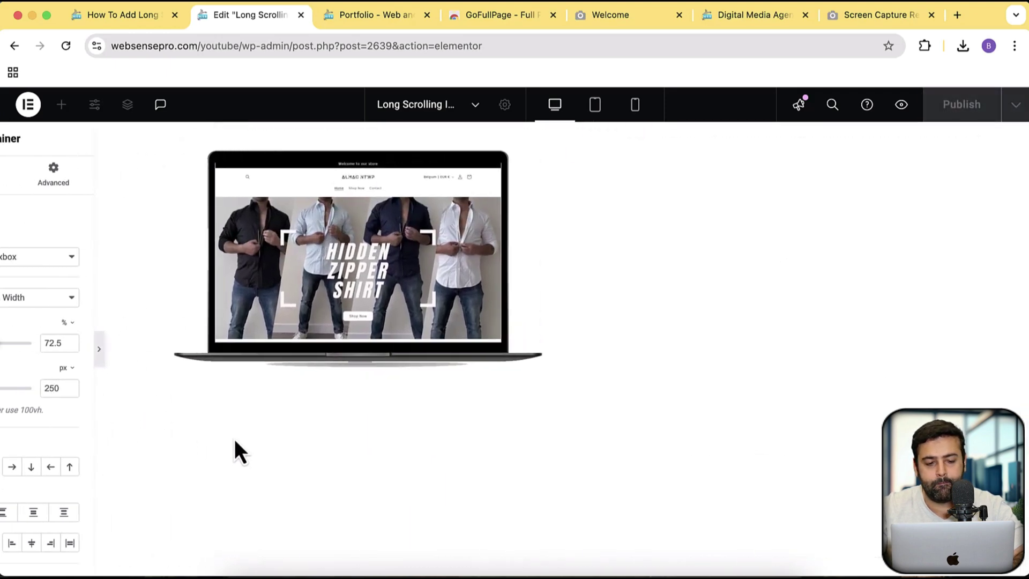
pyautogui.moveTo(281, 318)
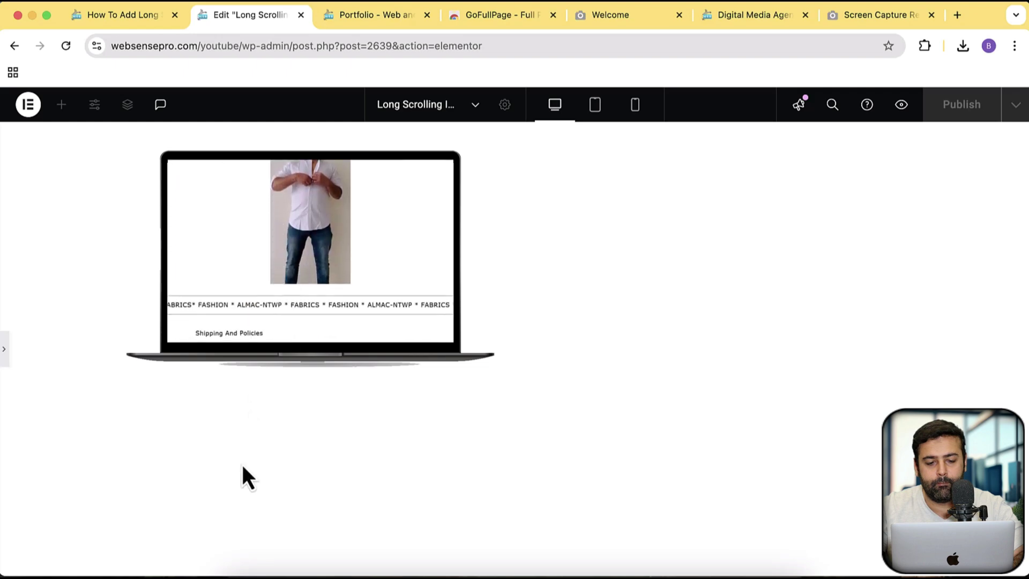
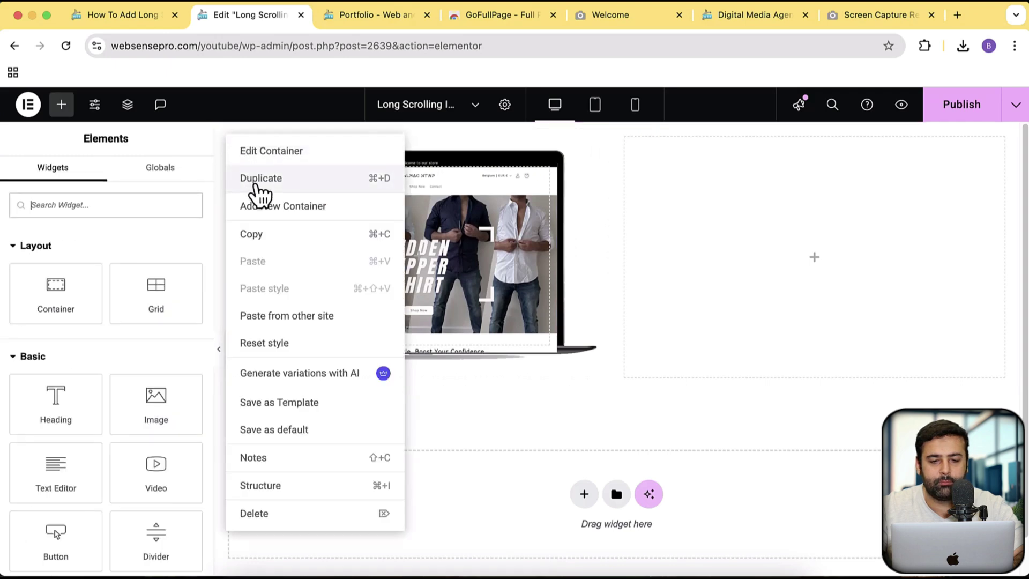
# Step: Duplicate the laptop mockup's container and delete the empty container beside the copy
pyautogui.click(300, 178)
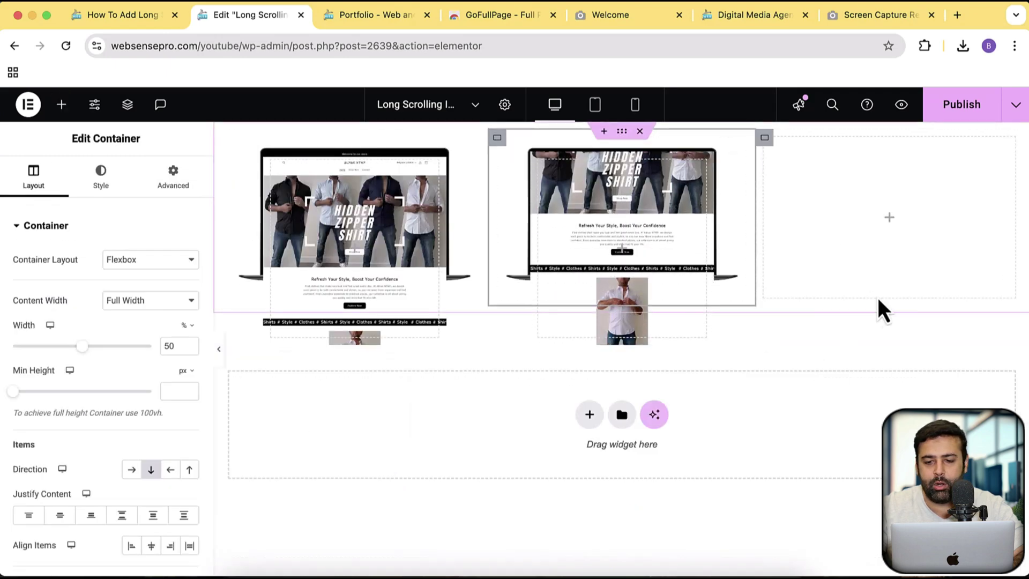
pyautogui.rightClick(764, 140)
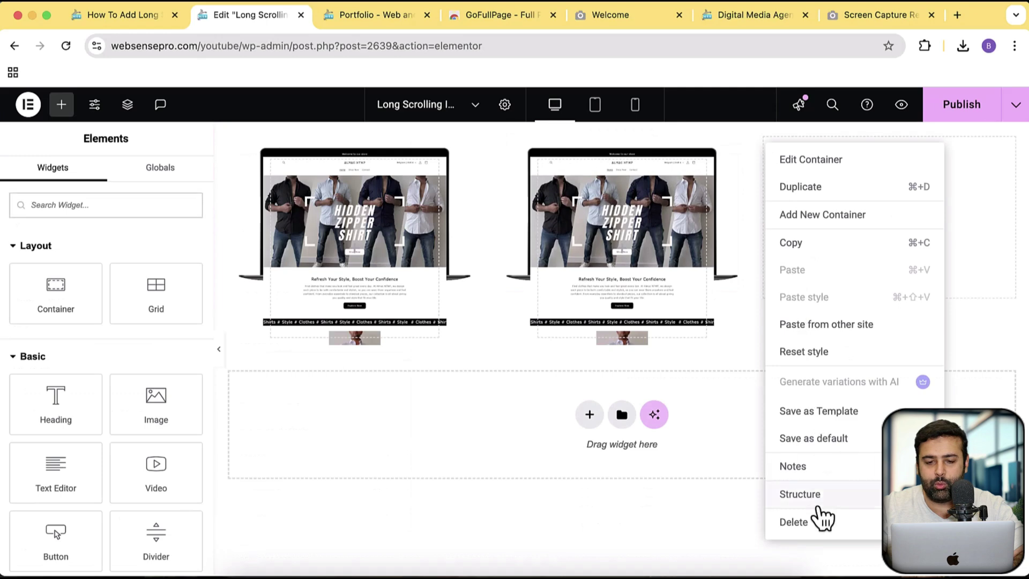
pyautogui.click(814, 528)
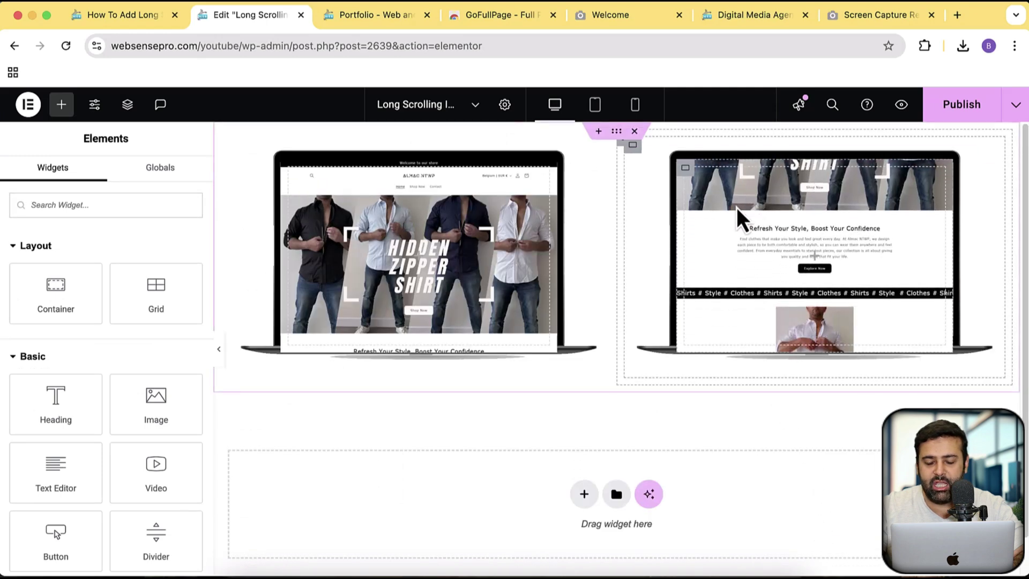
# Step: Remove the normal-state background image from the inner screenshot container of the duplicated laptop mockup
pyautogui.click(688, 184)
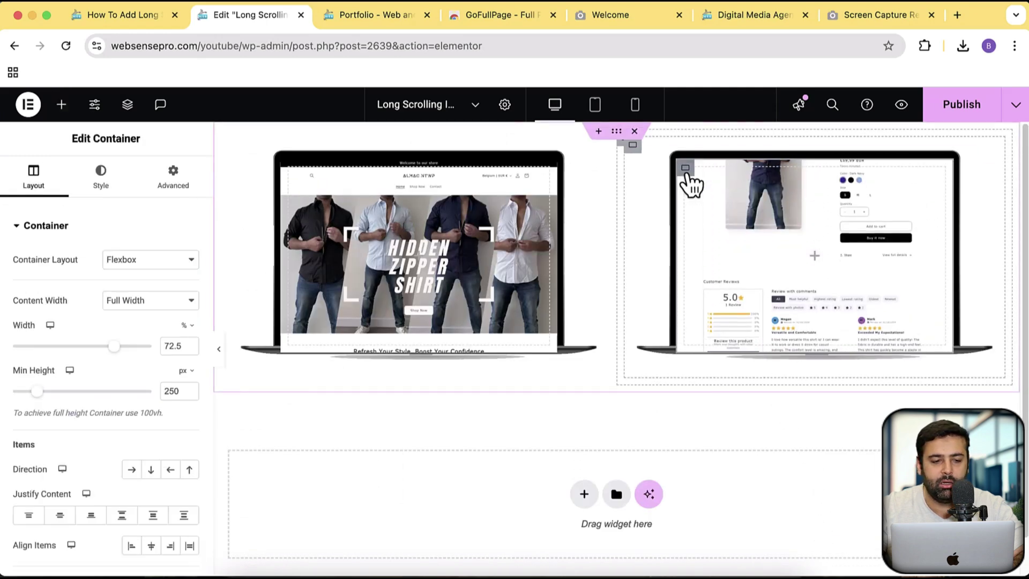
pyautogui.click(102, 181)
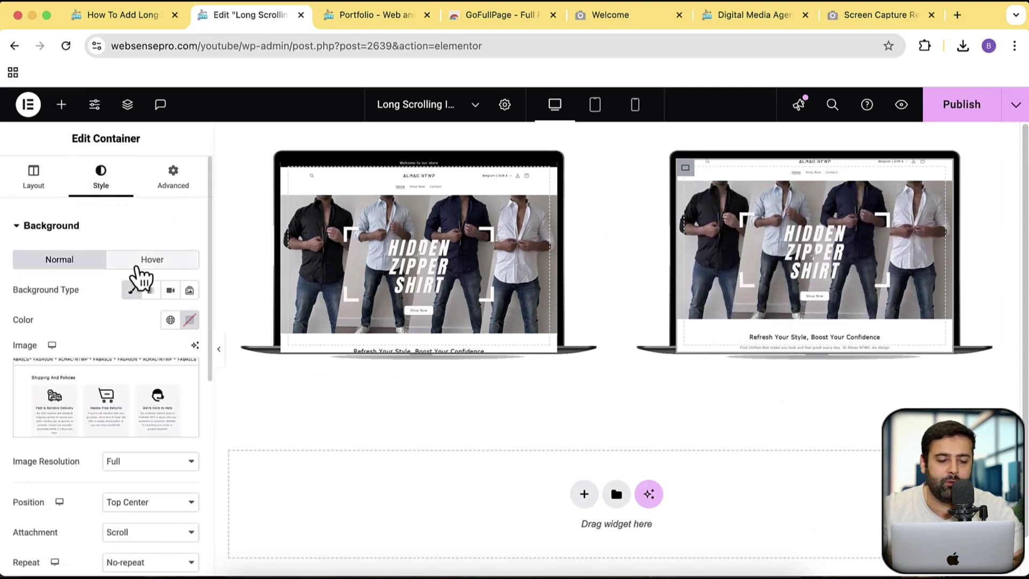
pyautogui.click(862, 16)
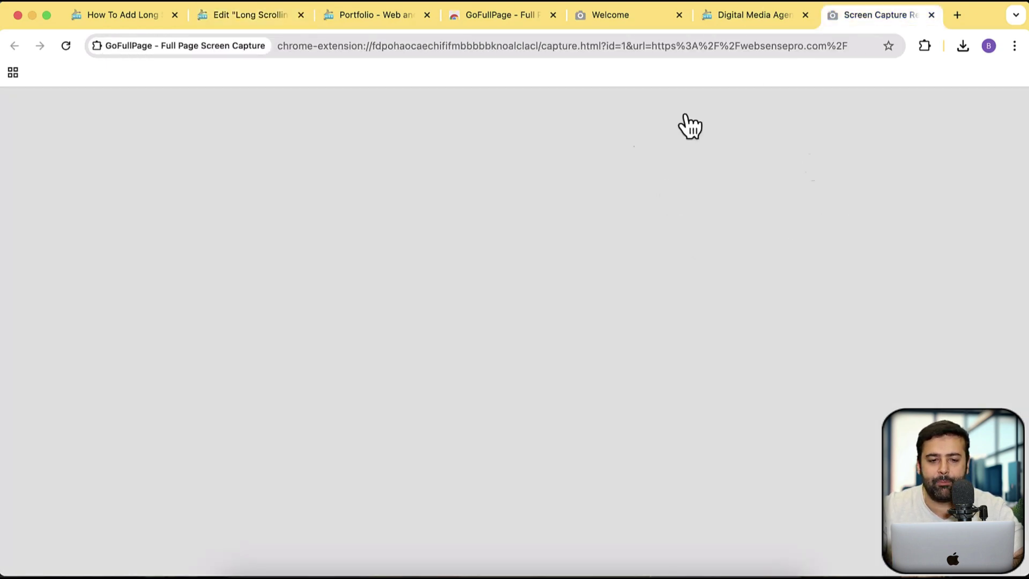
pyautogui.click(342, 17)
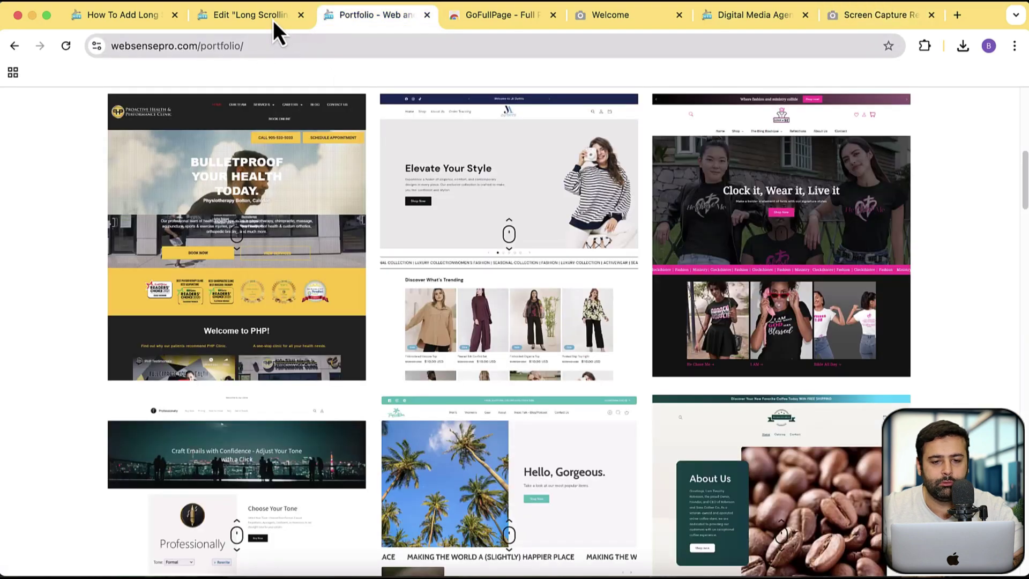
pyautogui.click(272, 20)
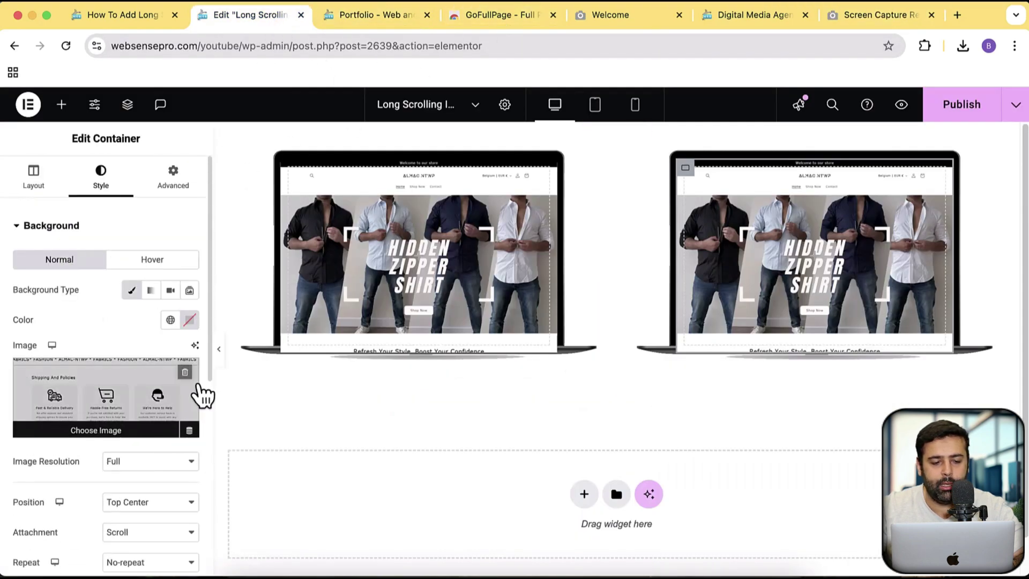
pyautogui.click(185, 372)
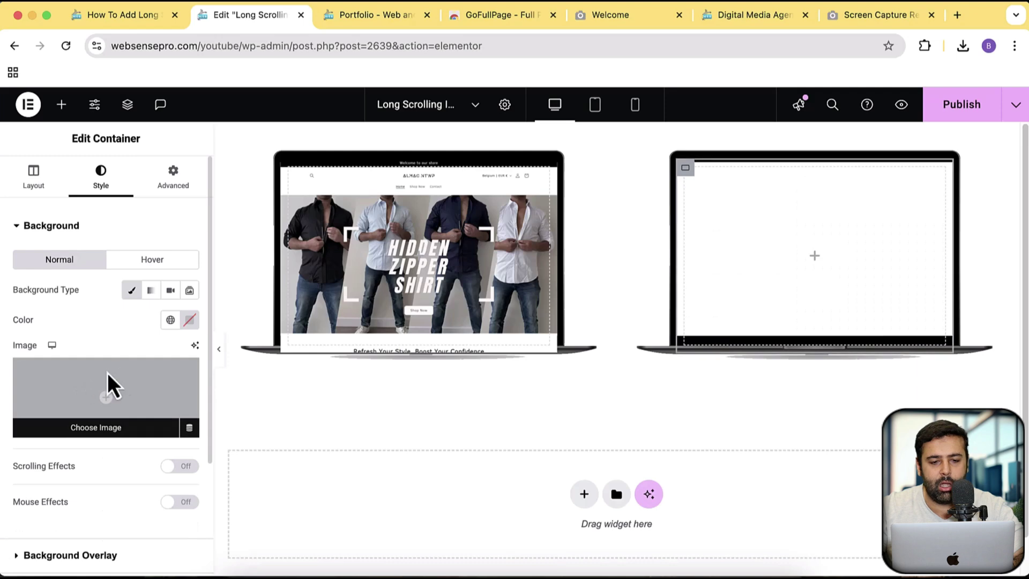
pyautogui.click(108, 384)
pyautogui.click(225, 158)
pyautogui.click(571, 348)
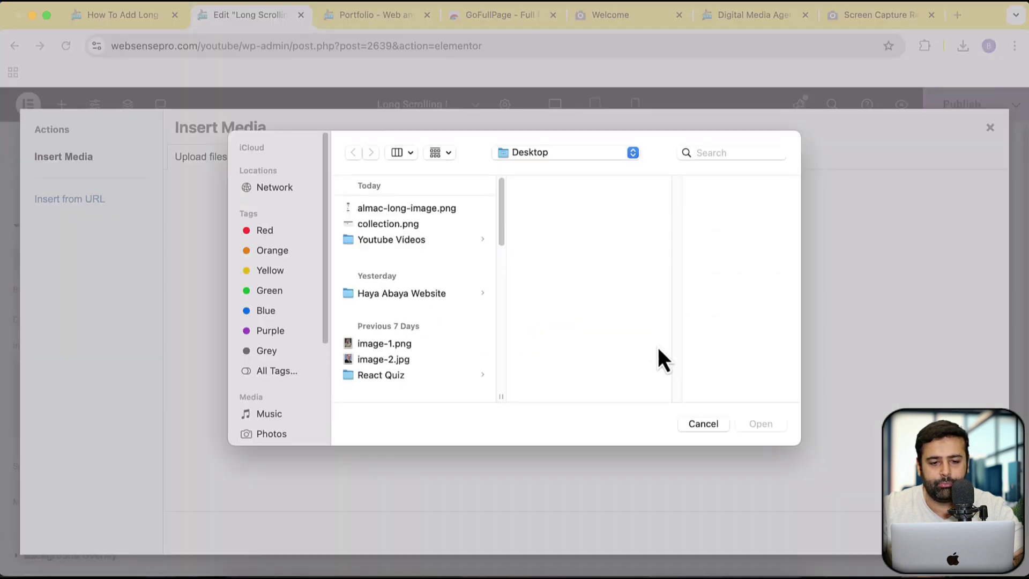
pyautogui.scroll(-5, 282, 332)
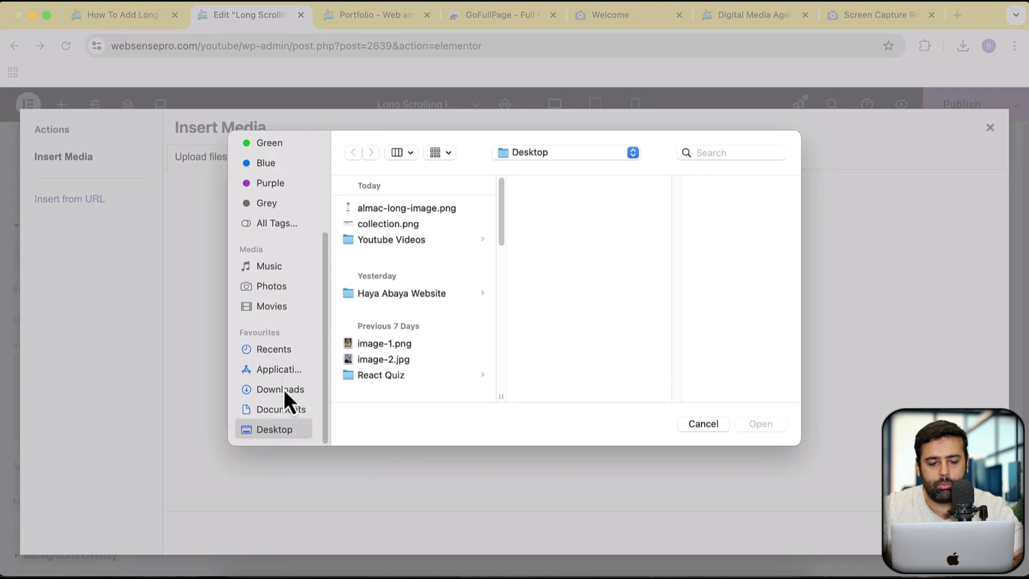
pyautogui.click(292, 389)
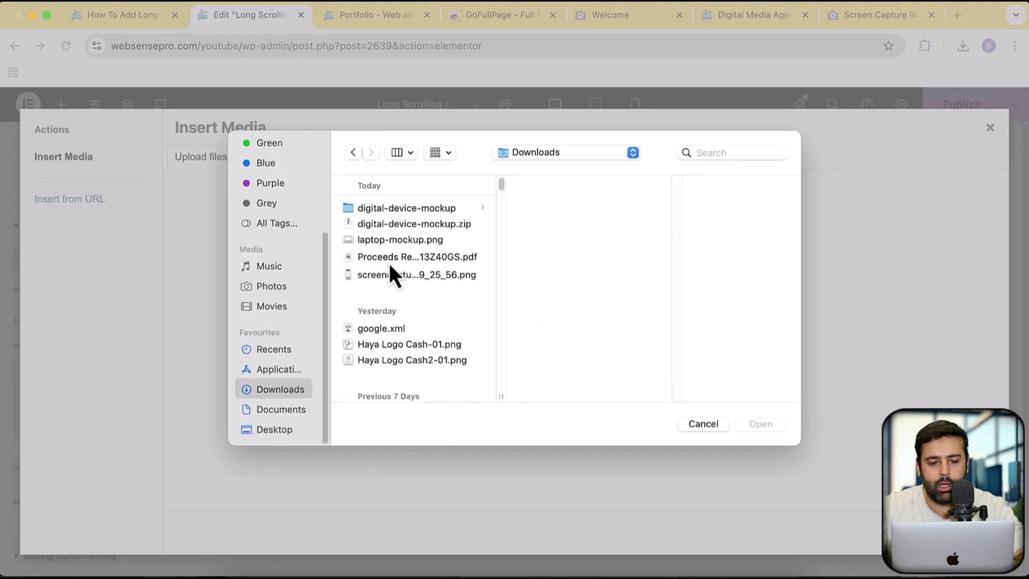
pyautogui.click(404, 275)
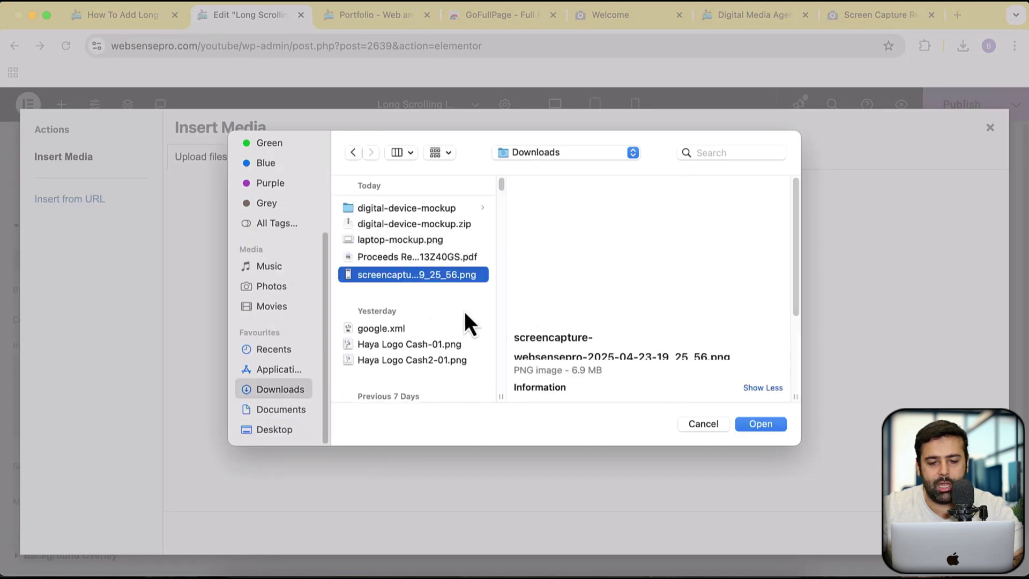
pyautogui.click(760, 428)
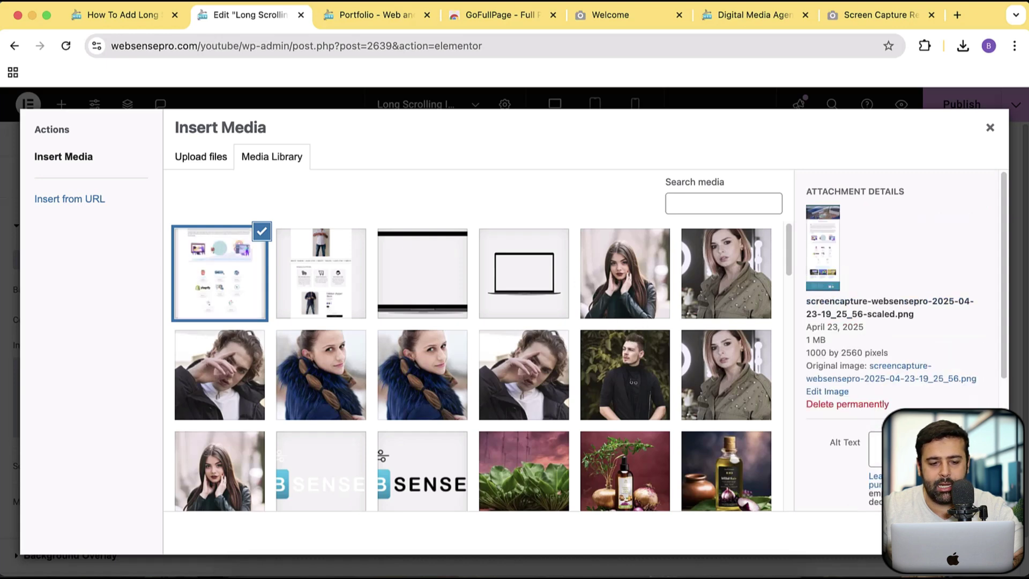
pyautogui.click(959, 533)
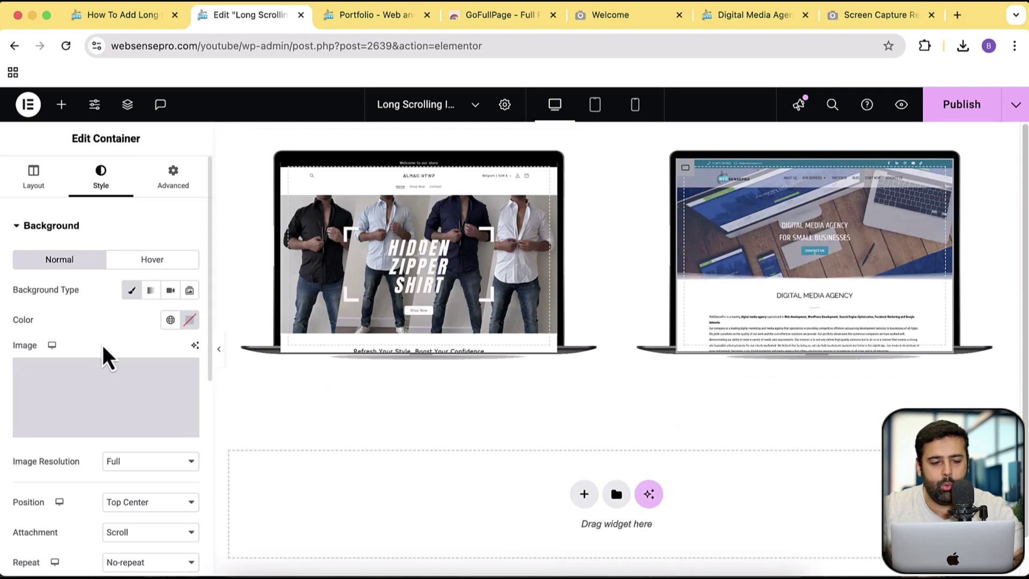
# Step: Replace the container's hover-state background image with the uploaded websensepro screen capture from the media library
pyautogui.click(152, 271)
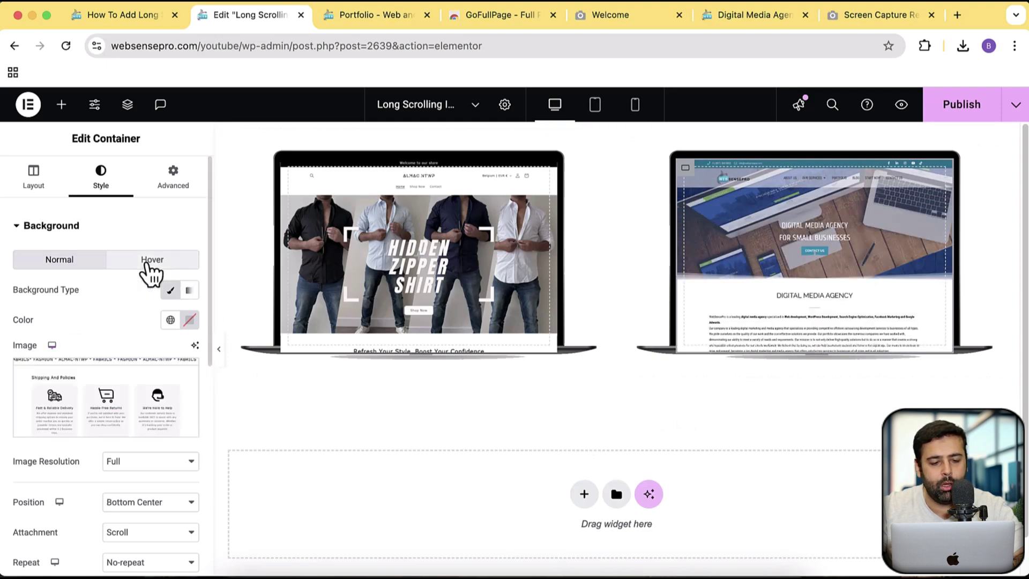
pyautogui.click(151, 384)
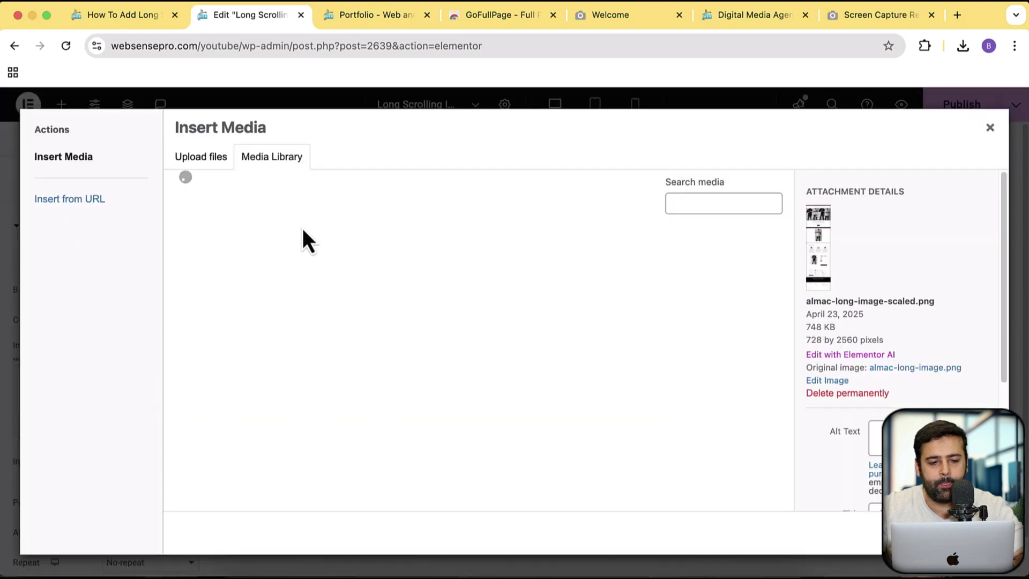
pyautogui.click(214, 273)
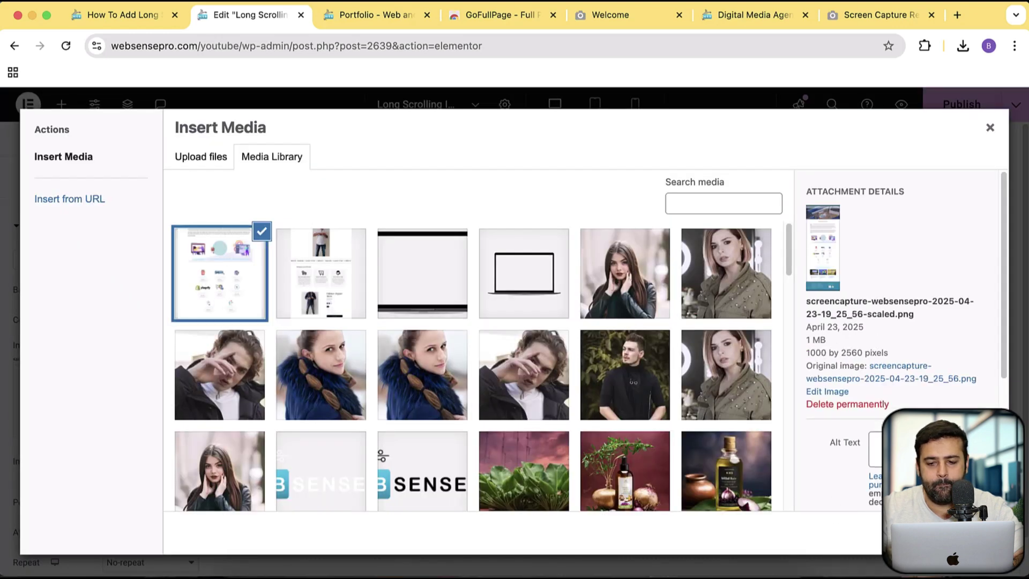
pyautogui.click(965, 532)
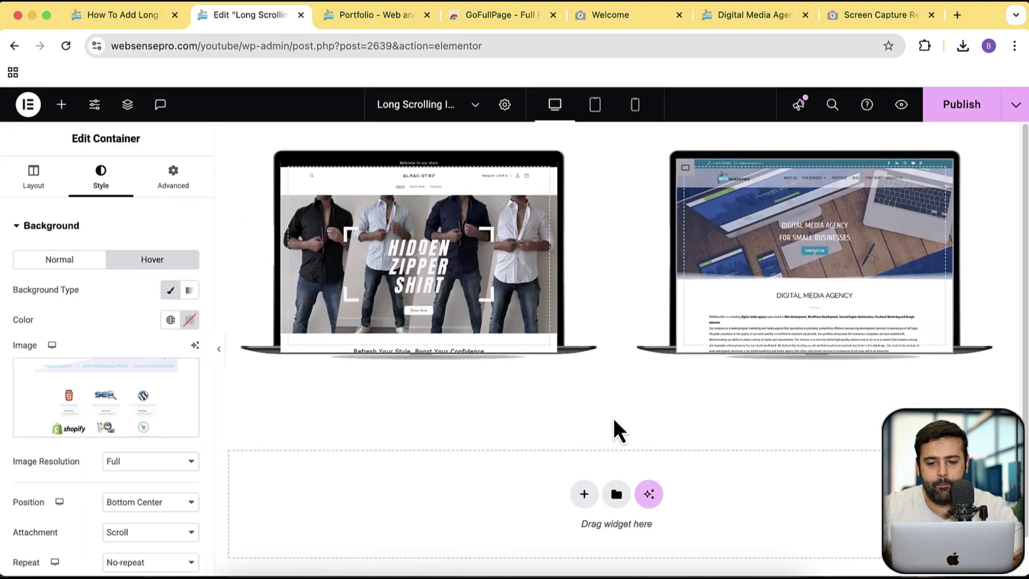
# Step: Publish the page, open its preview, and test the hover scroll on both laptop mockups
pyautogui.click(946, 116)
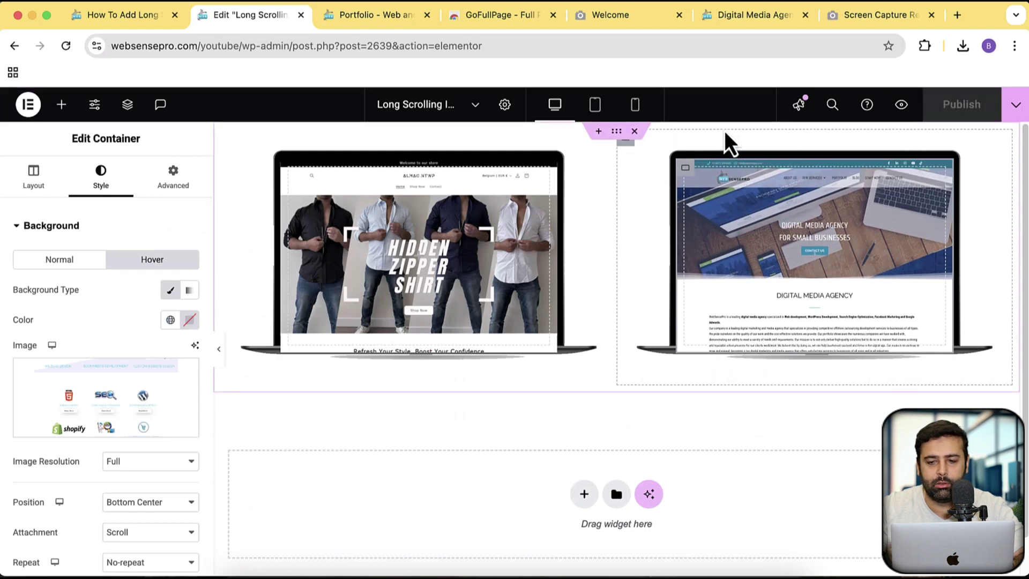
pyautogui.click(899, 106)
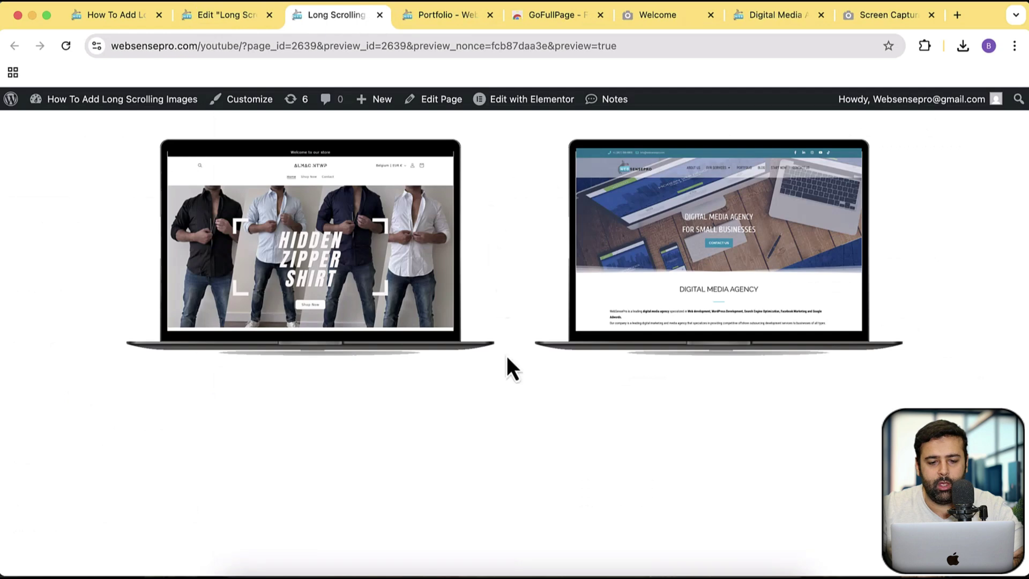
pyautogui.moveTo(386, 275)
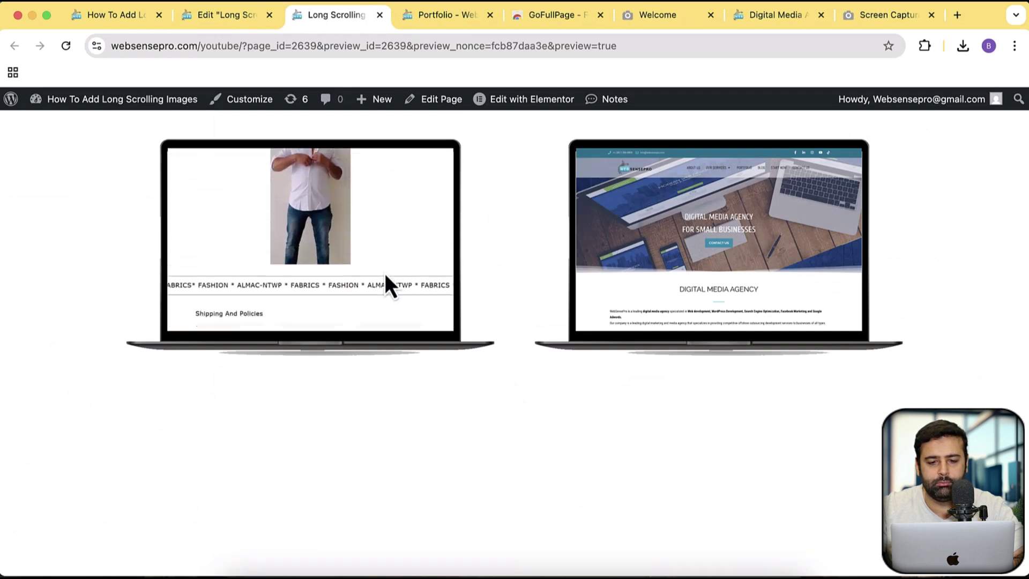
pyautogui.moveTo(754, 270)
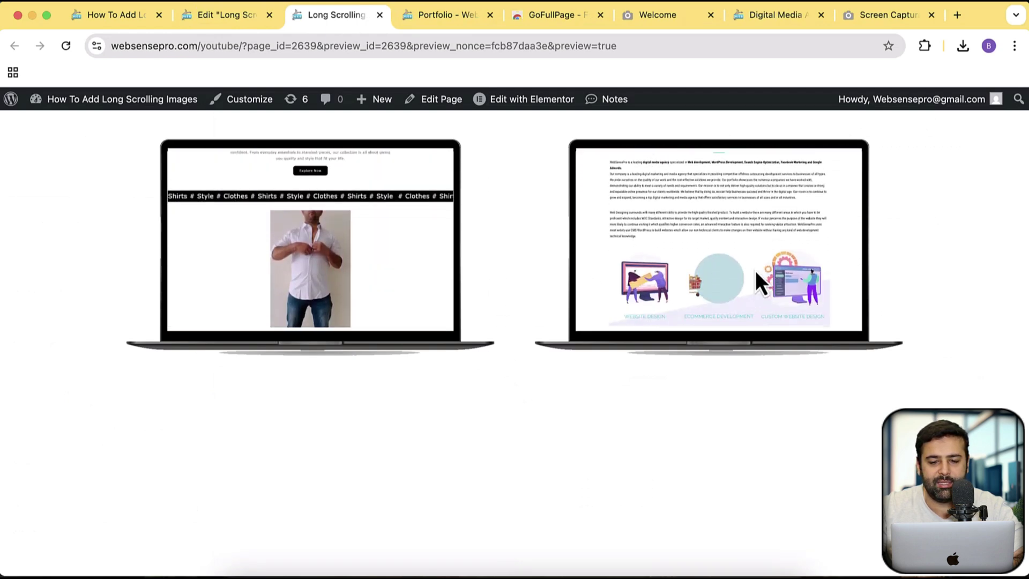
pyautogui.moveTo(365, 294)
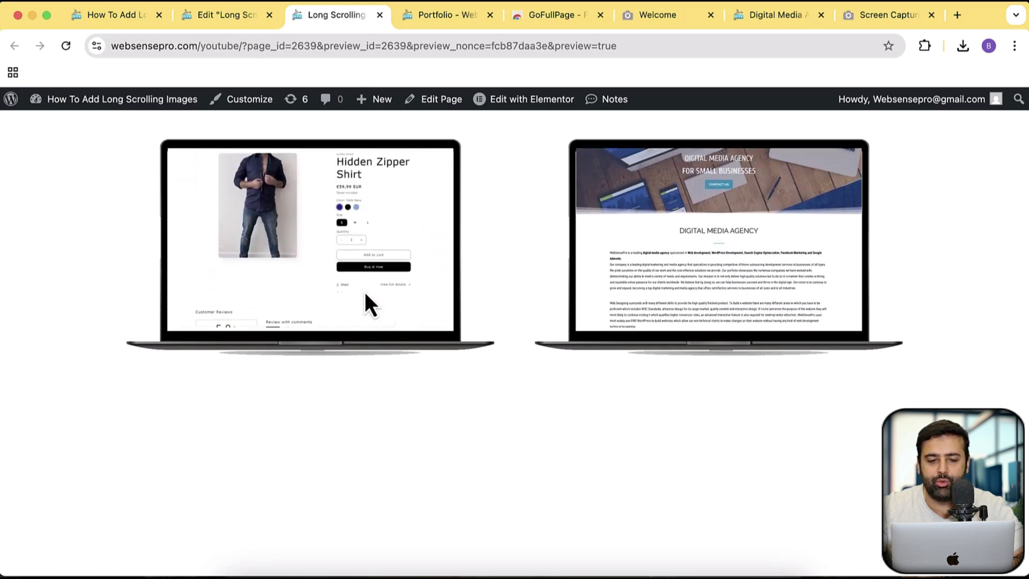
pyautogui.moveTo(702, 289)
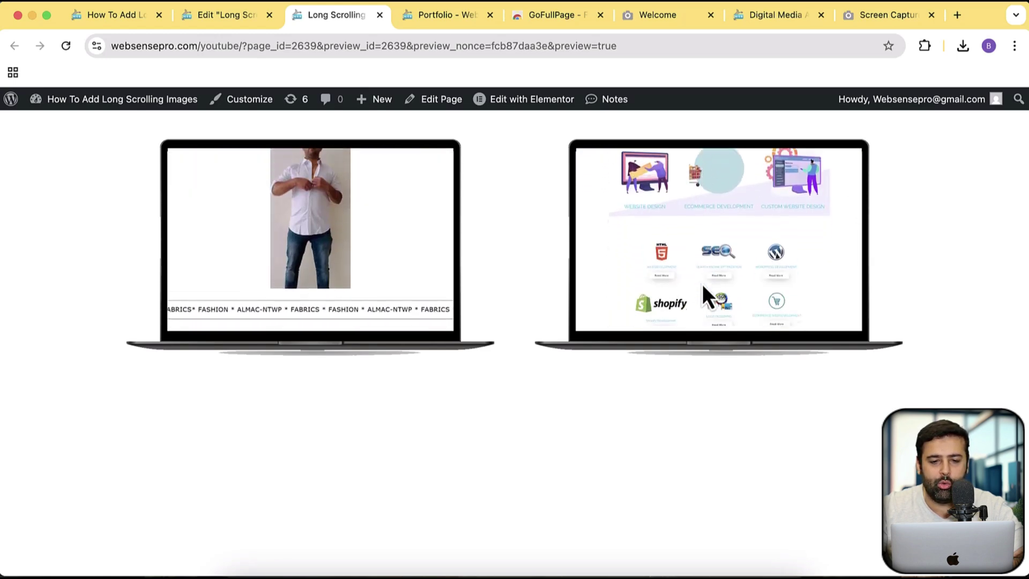